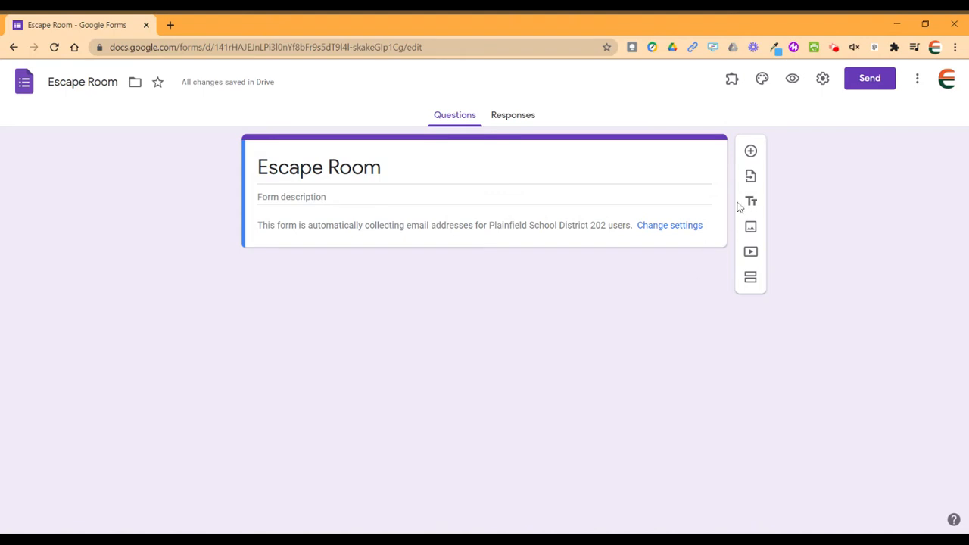
Add a new question titled 'Your name' to the Escape Room form.
{"action": "left_click", "coordinate": [753, 155]}
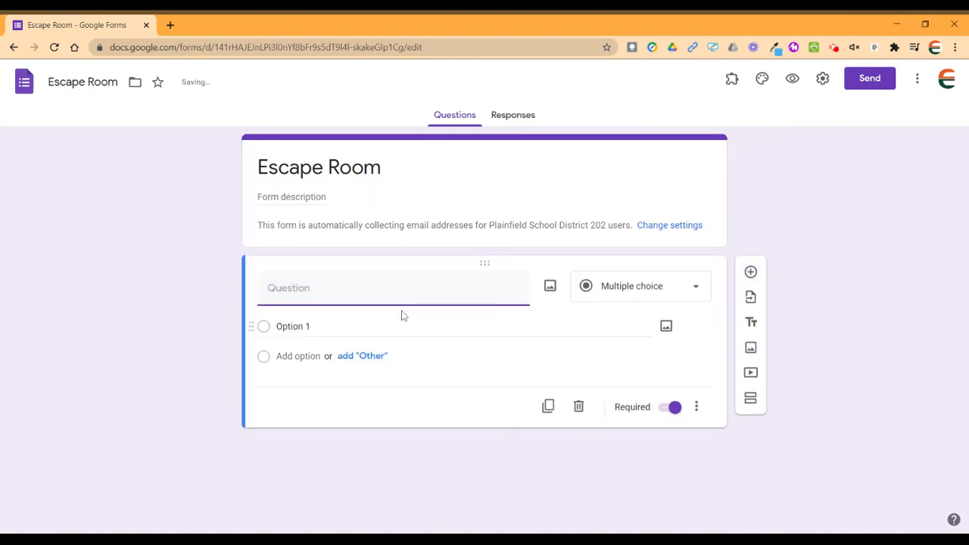
{"action": "type", "text": "Your name"}
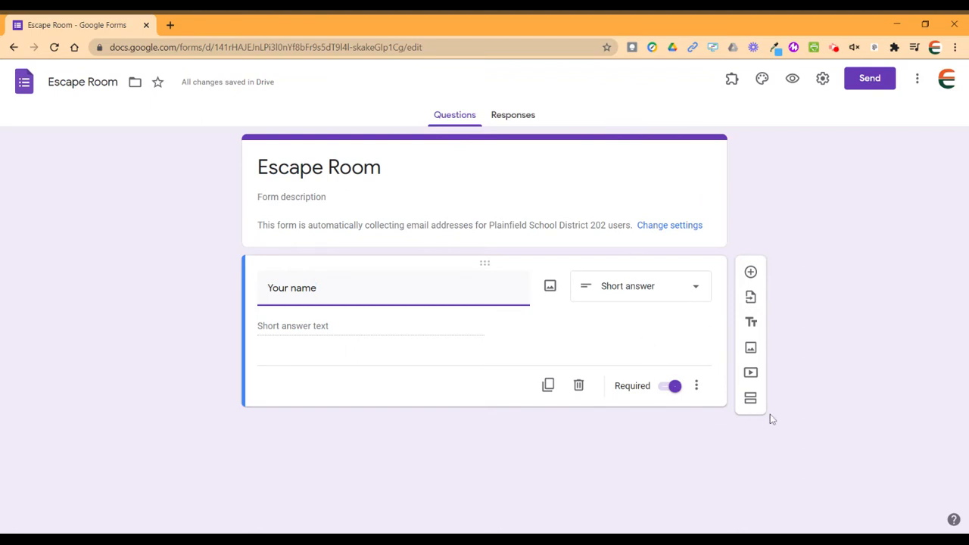
In Settings, turn off the district restriction and enable Limit to 1 response and Edit after submit.
{"action": "left_click", "coordinate": [822, 79]}
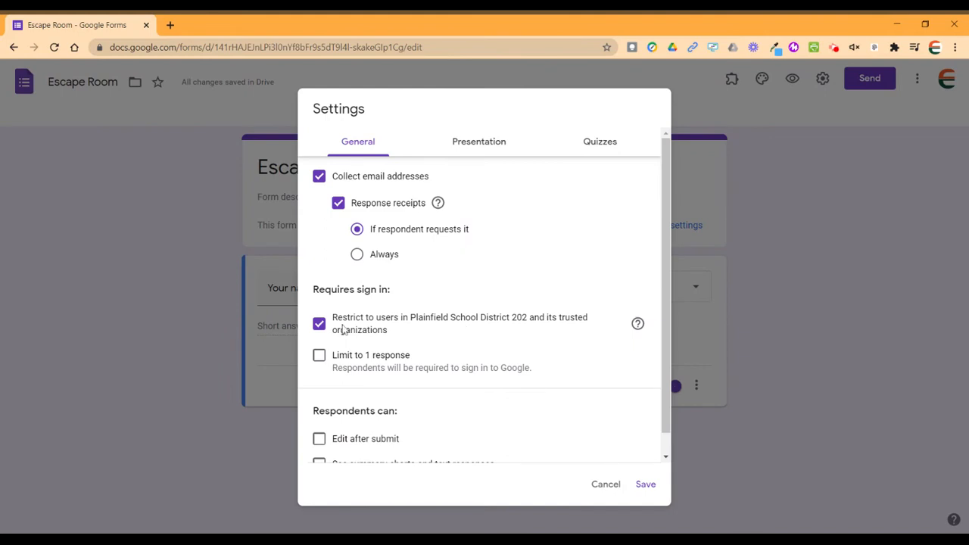
{"action": "left_click", "coordinate": [318, 324]}
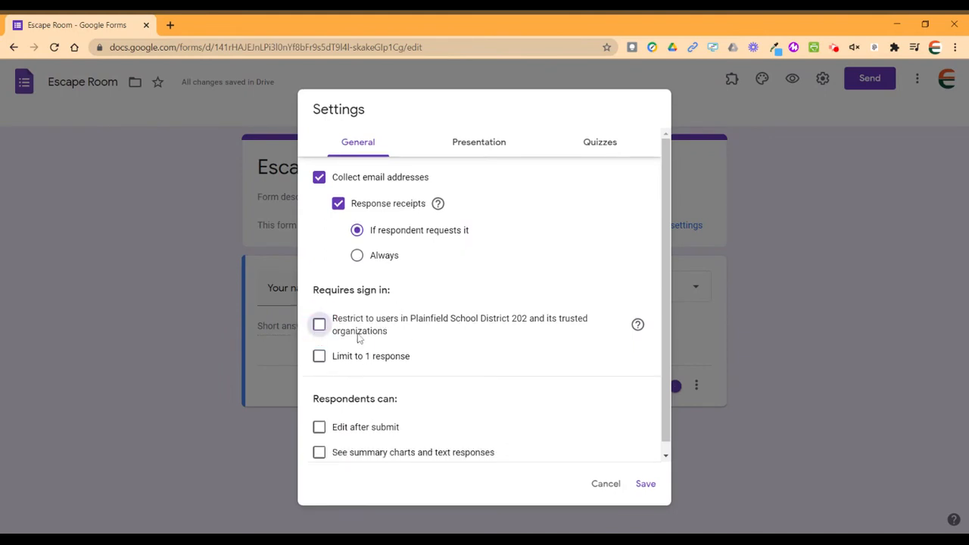
{"action": "left_click", "coordinate": [320, 357]}
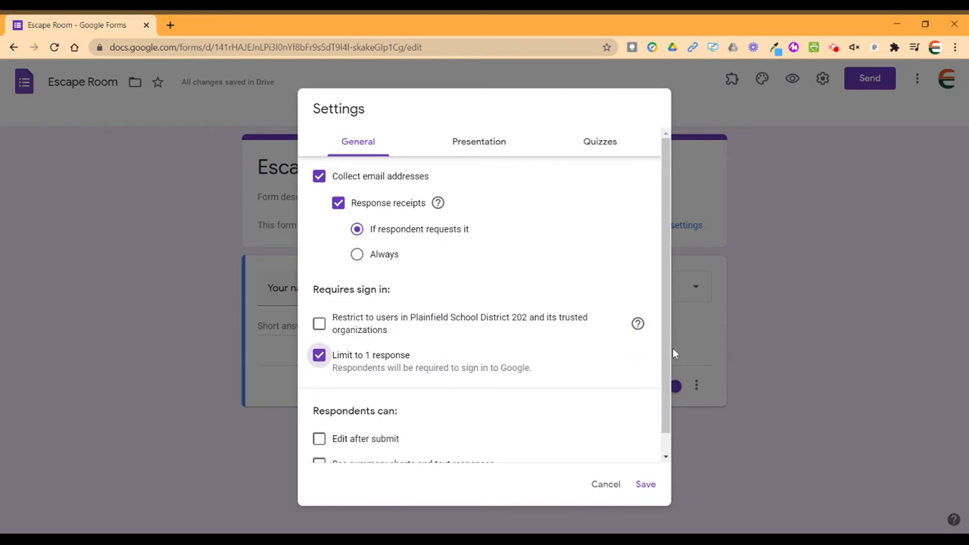
{"action": "scroll", "coordinate": [666, 351], "scroll_direction": "down", "scroll_amount": 1}
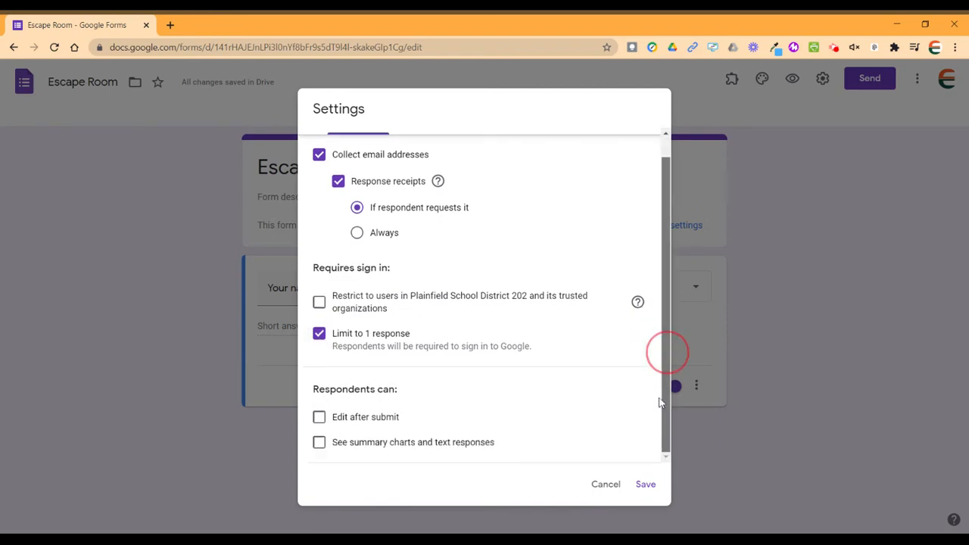
{"action": "left_click", "coordinate": [319, 418]}
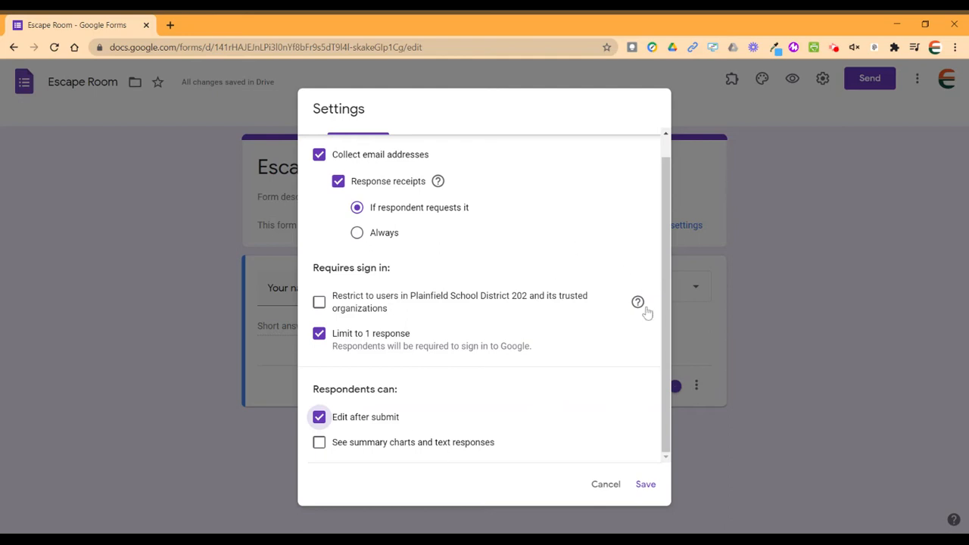
{"action": "left_click_drag", "start_coordinate": [663, 323], "coordinate": [664, 319]}
Set the confirmation message to 'Awesome job with this escape room! Now, please work on lesson 2-2.'.
{"action": "left_click", "coordinate": [470, 146]}
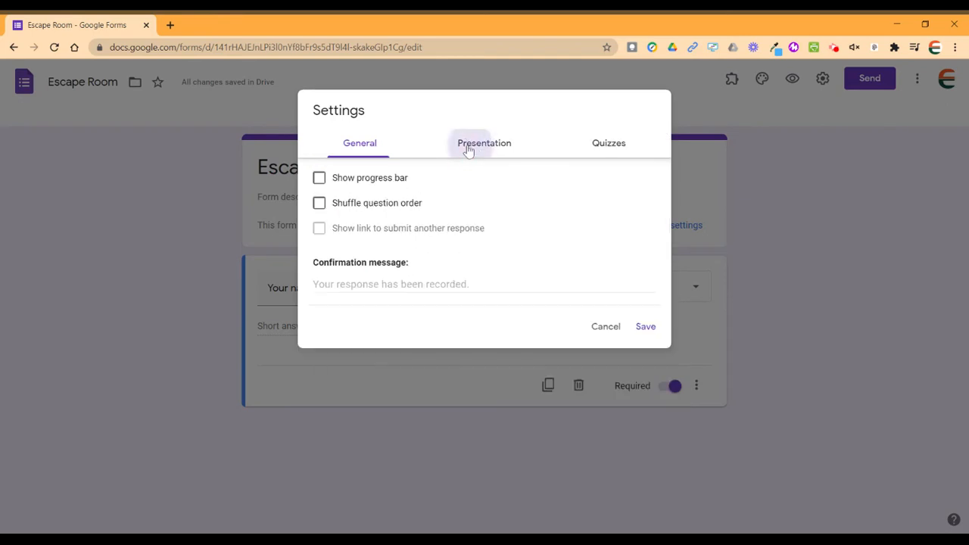
{"action": "left_click", "coordinate": [378, 285]}
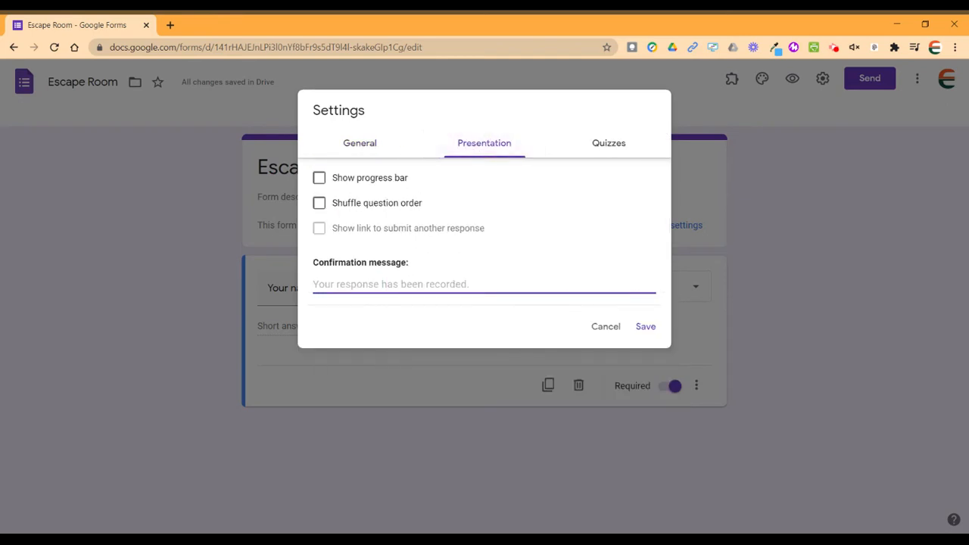
{"action": "type", "text": "Awesome job"}
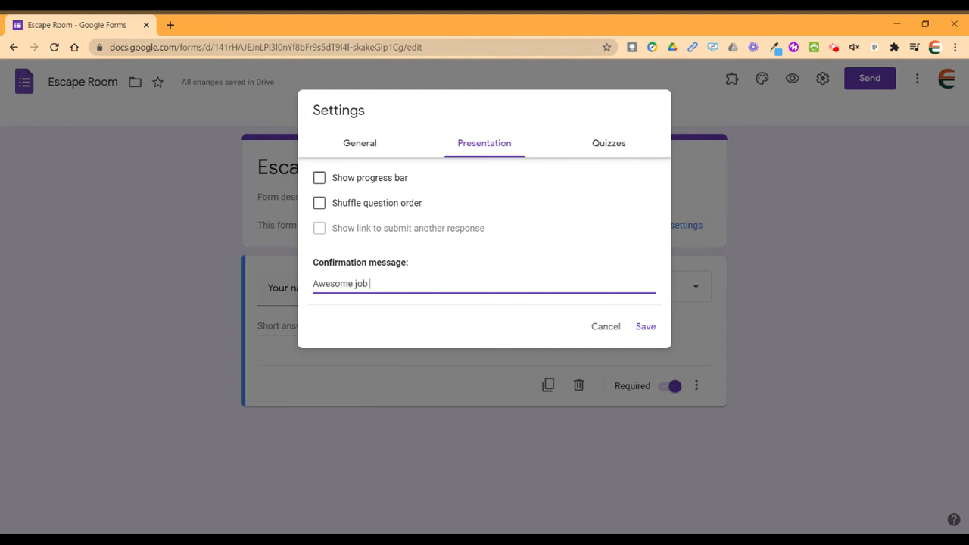
{"action": "type", "text": "with this escape room!"}
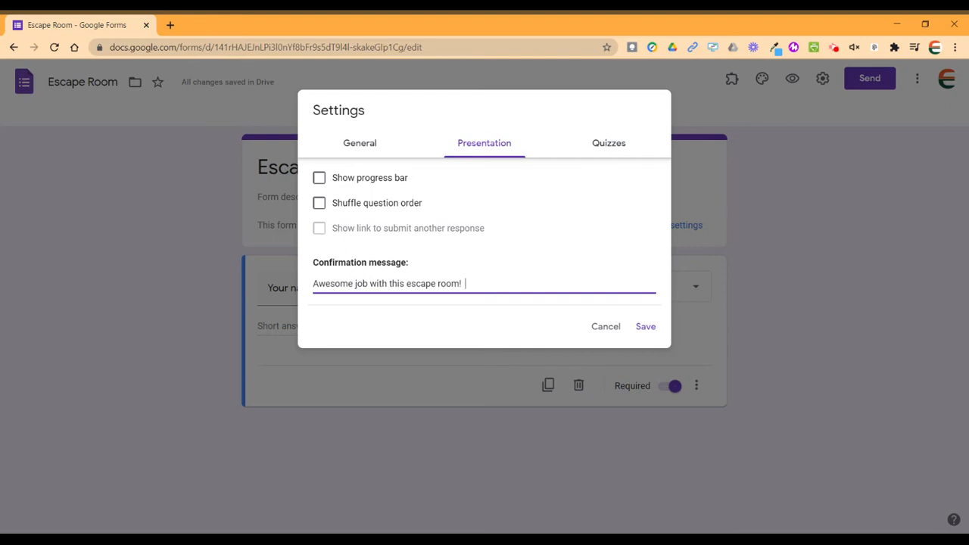
{"action": "type", "text": "Now, please work on lesson 2-2."}
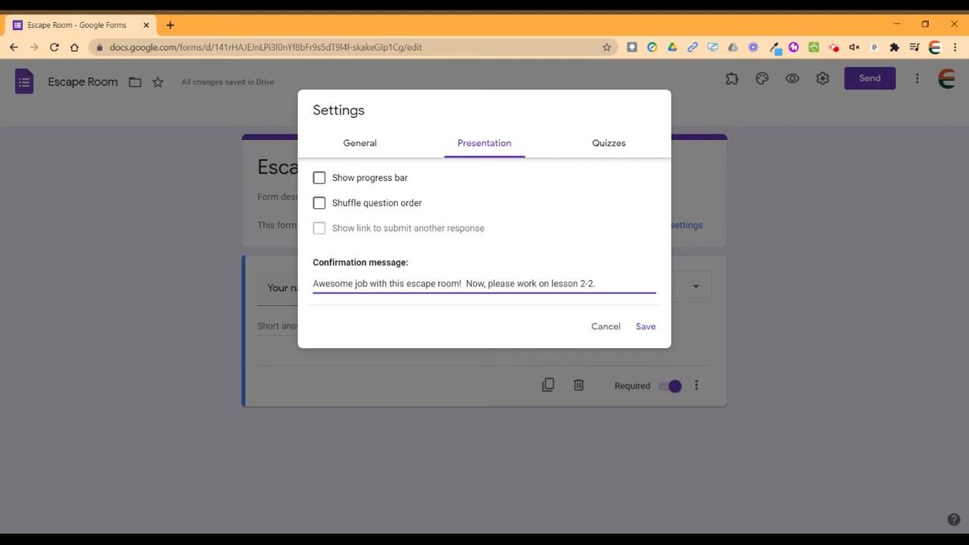
Turn on Show progress bar and save the settings.
{"action": "left_click", "coordinate": [321, 180]}
{"action": "left_click", "coordinate": [322, 182]}
{"action": "left_click", "coordinate": [321, 181]}
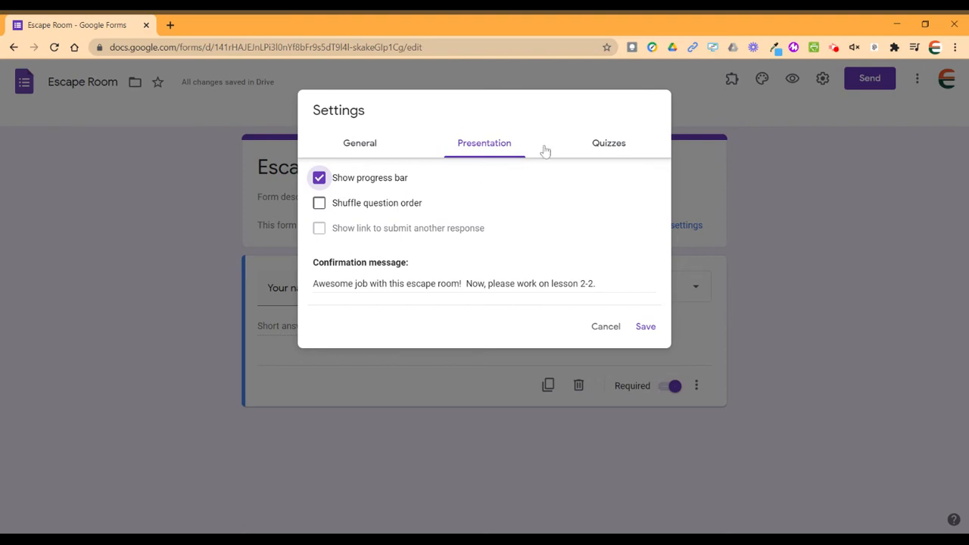
{"action": "left_click", "coordinate": [610, 146]}
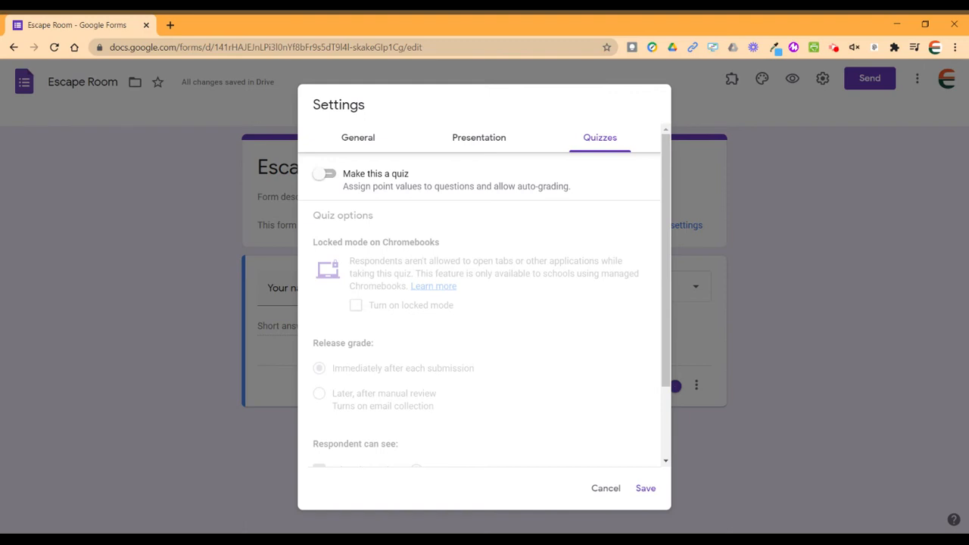
{"action": "left_click", "coordinate": [655, 490]}
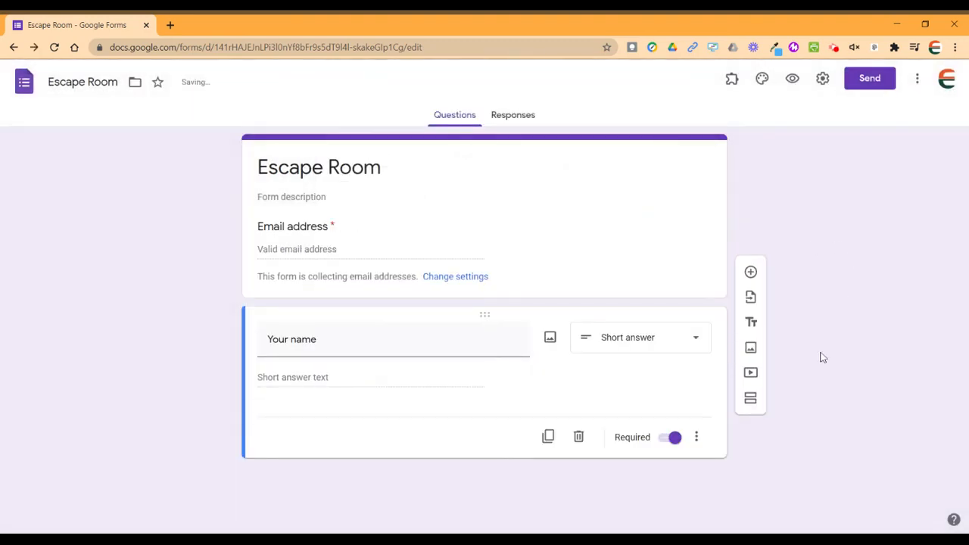
Add a new section after the name question and title it 'Lock A'.
{"action": "left_click", "coordinate": [750, 399]}
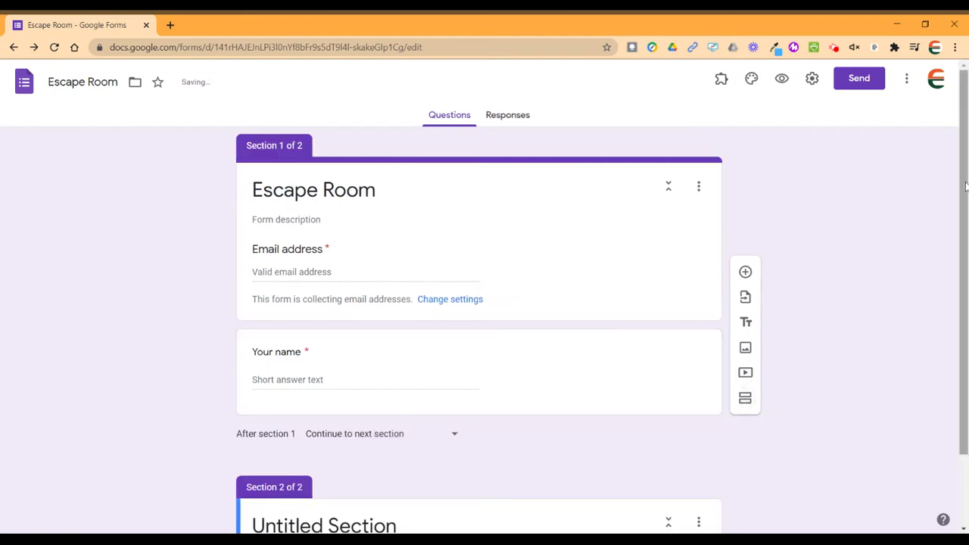
{"action": "left_click_drag", "start_coordinate": [964, 187], "coordinate": [965, 284]}
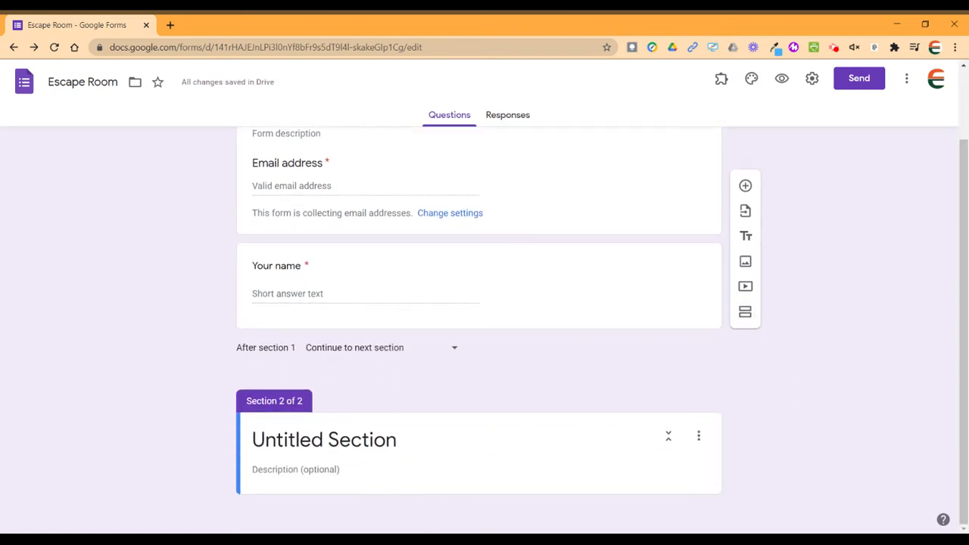
{"action": "left_click", "coordinate": [363, 440]}
{"action": "type", "text": "Lock "}
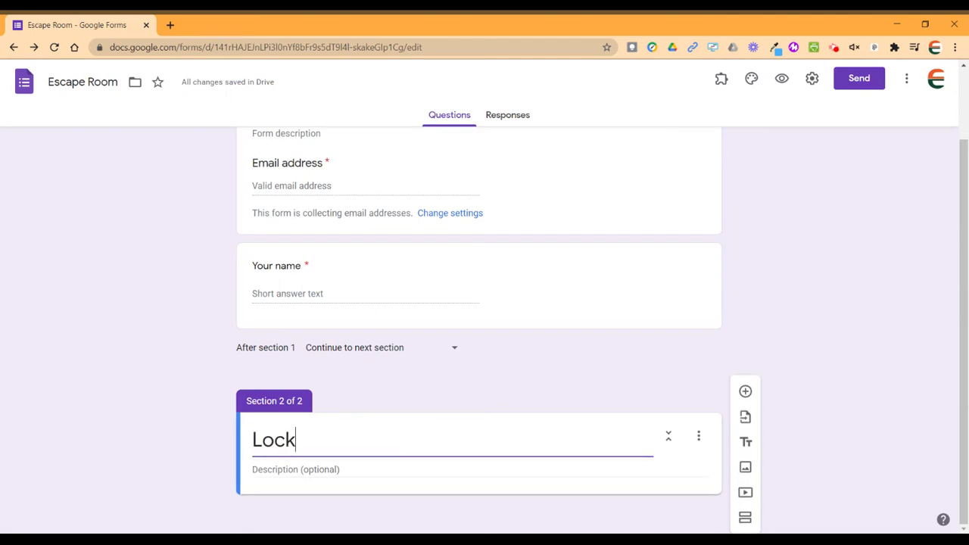
{"action": "type", "text": "A"}
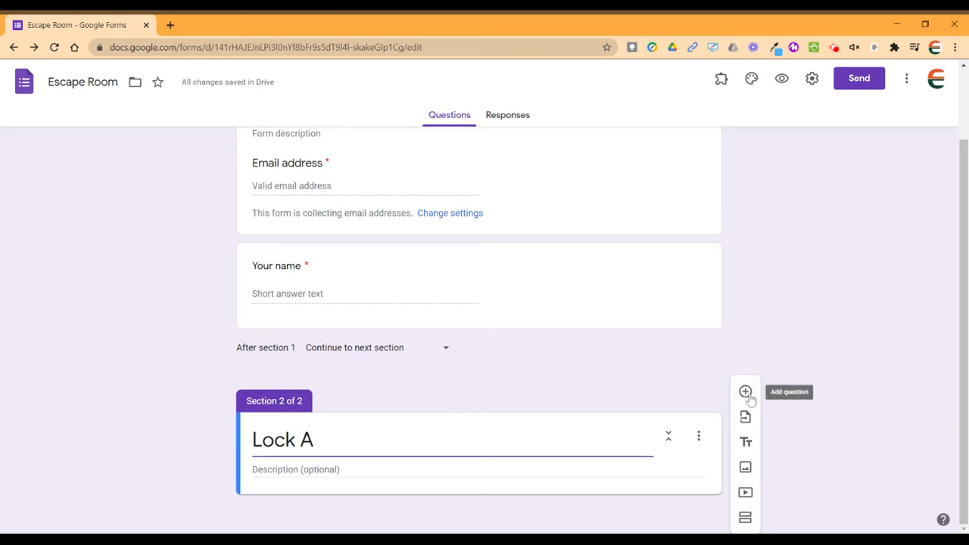
Add the question 'What is the color of this ball?' to the Lock A section.
{"action": "left_click", "coordinate": [746, 395]}
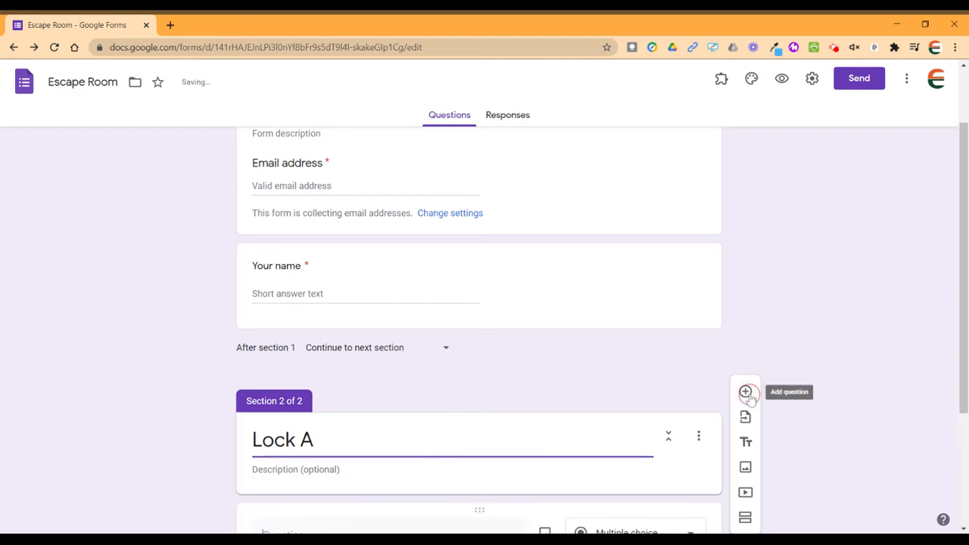
{"action": "left_click_drag", "start_coordinate": [962, 124], "coordinate": [962, 230]}
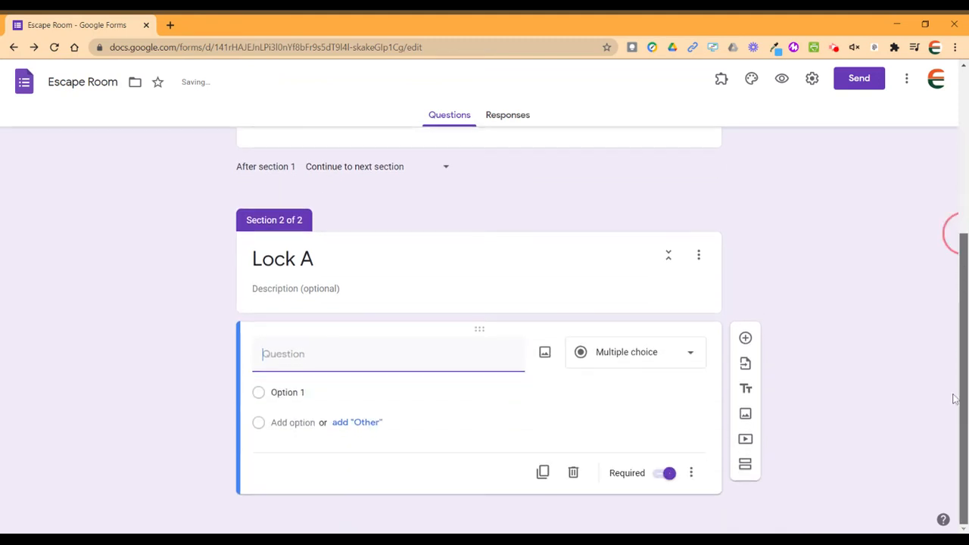
{"action": "type", "text": "Wh"}
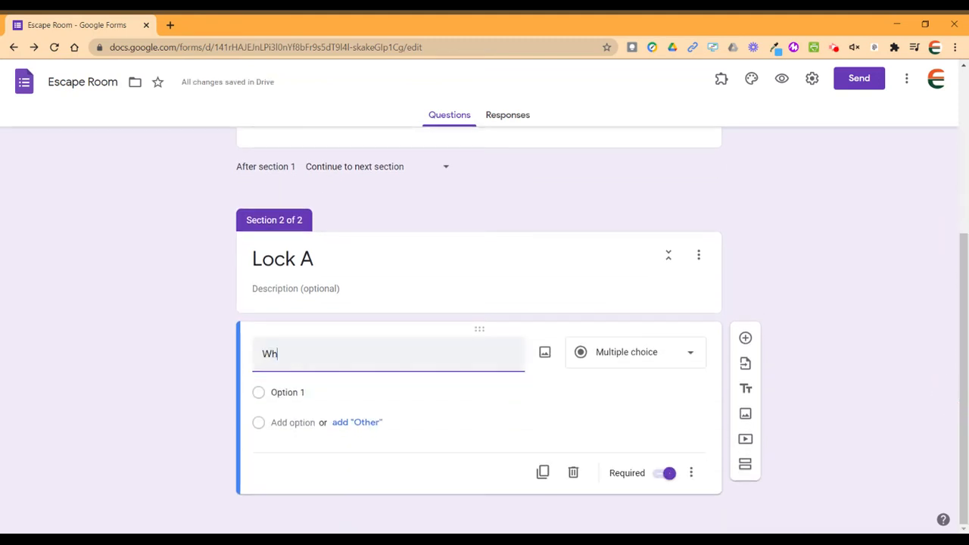
{"action": "type", "text": "at is the colo"}
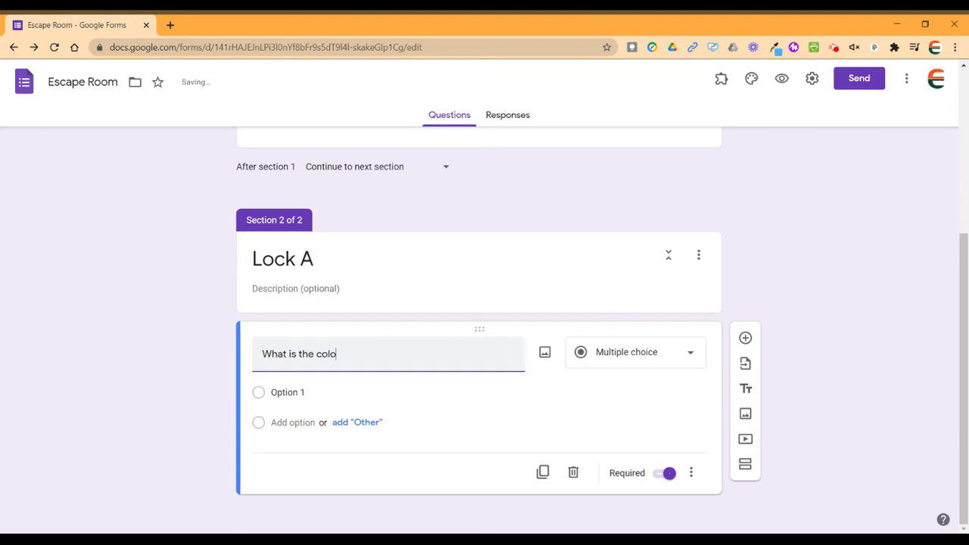
{"action": "type", "text": "r of this ball?"}
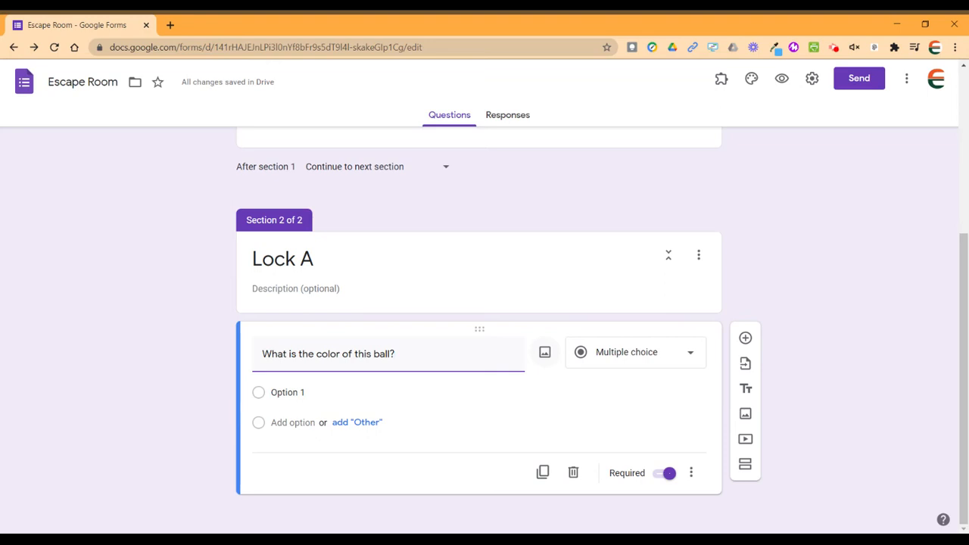
Insert a red soccer-ball picture from a 'red ball' web search into the ball question.
{"action": "left_click", "coordinate": [545, 354]}
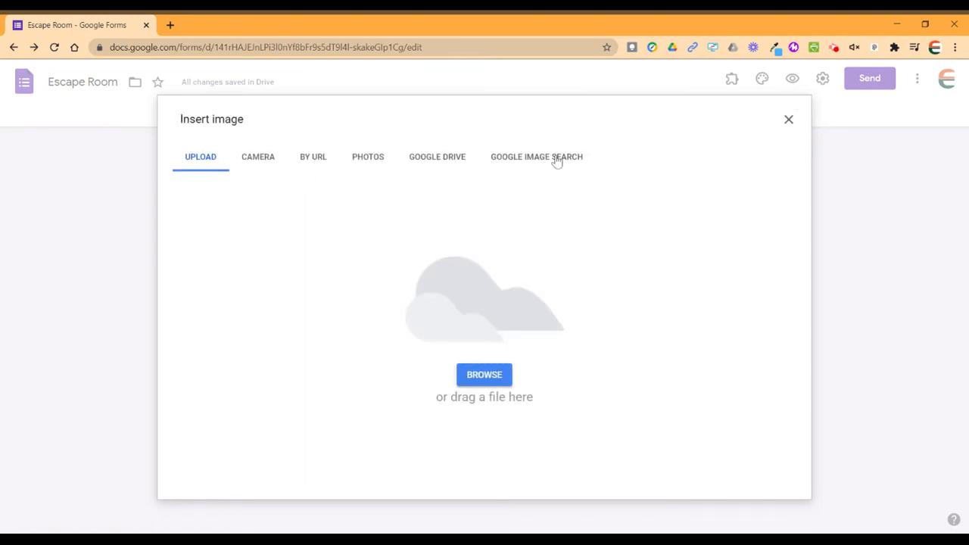
{"action": "left_click", "coordinate": [556, 159]}
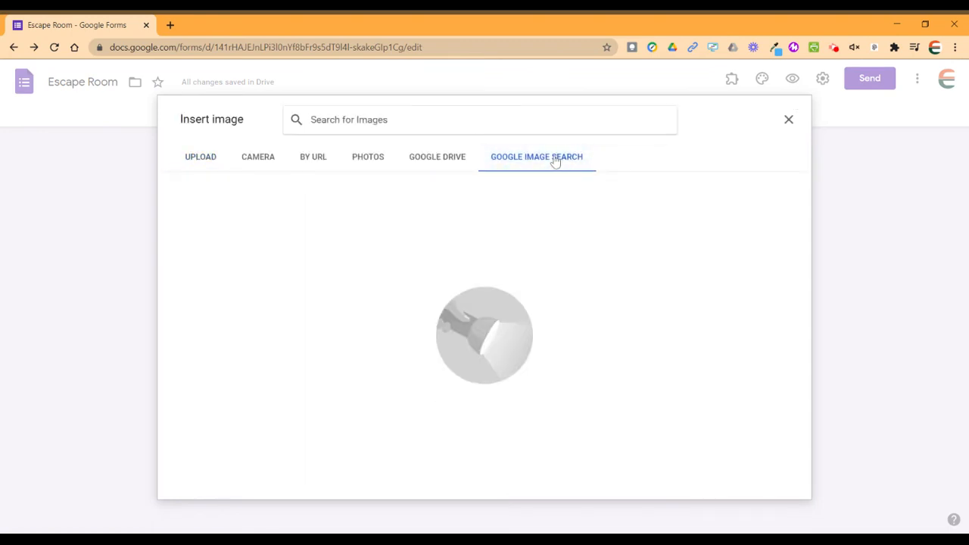
{"action": "type", "text": "red ball"}
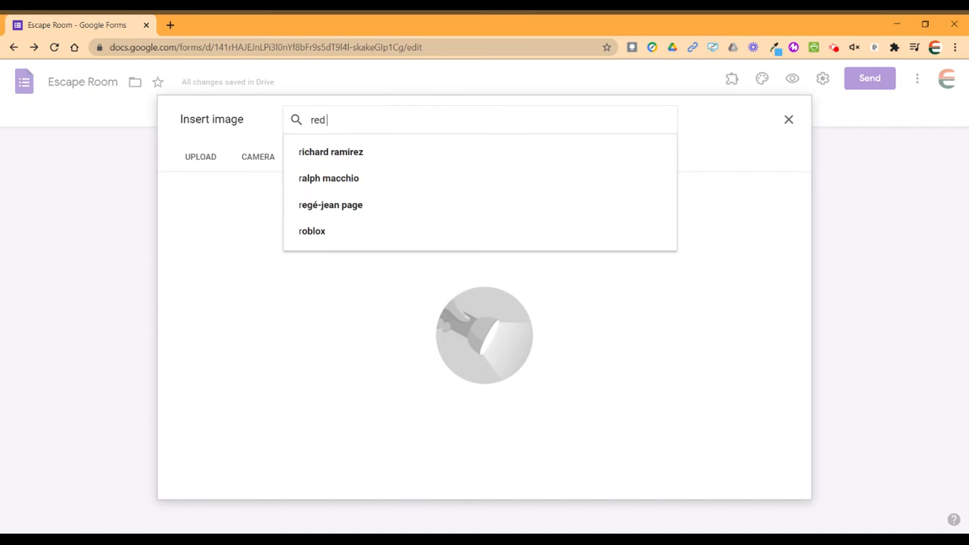
{"action": "key", "text": "Return"}
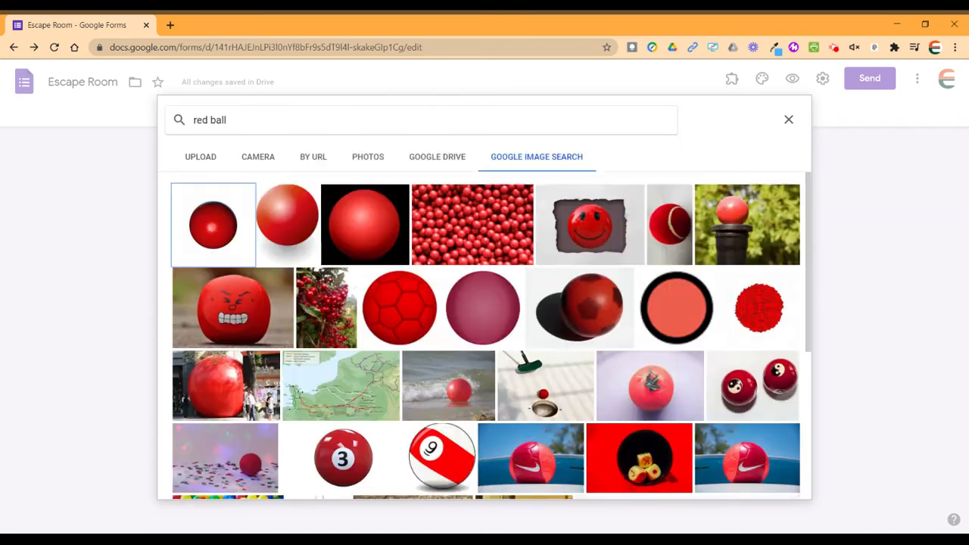
{"action": "left_click", "coordinate": [407, 309]}
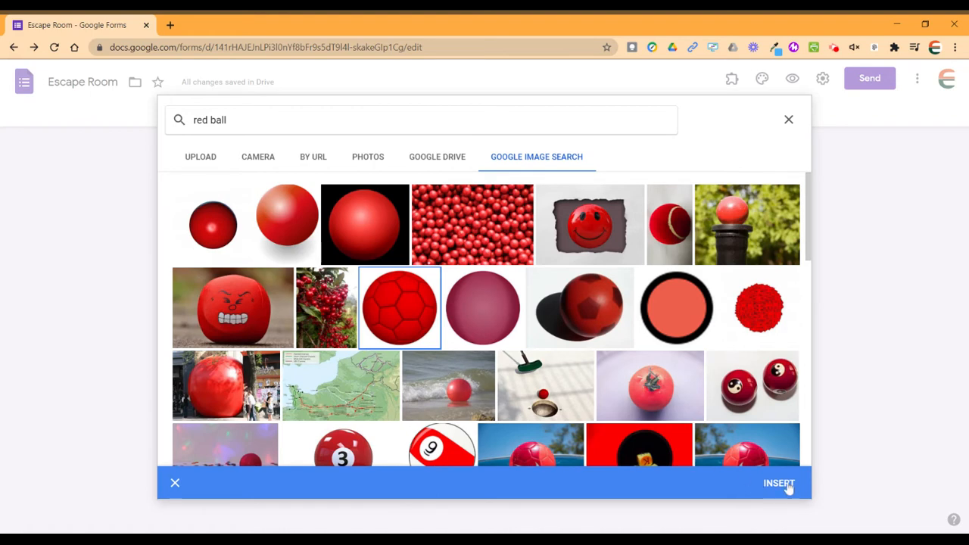
{"action": "left_click", "coordinate": [779, 483]}
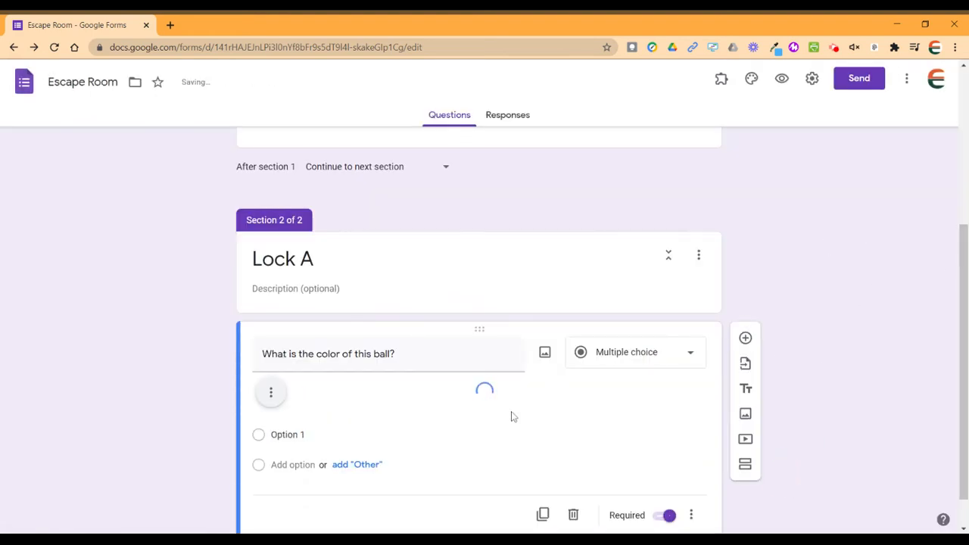
Shrink the red ball picture and centre-align it in the question.
{"action": "left_click", "coordinate": [548, 433]}
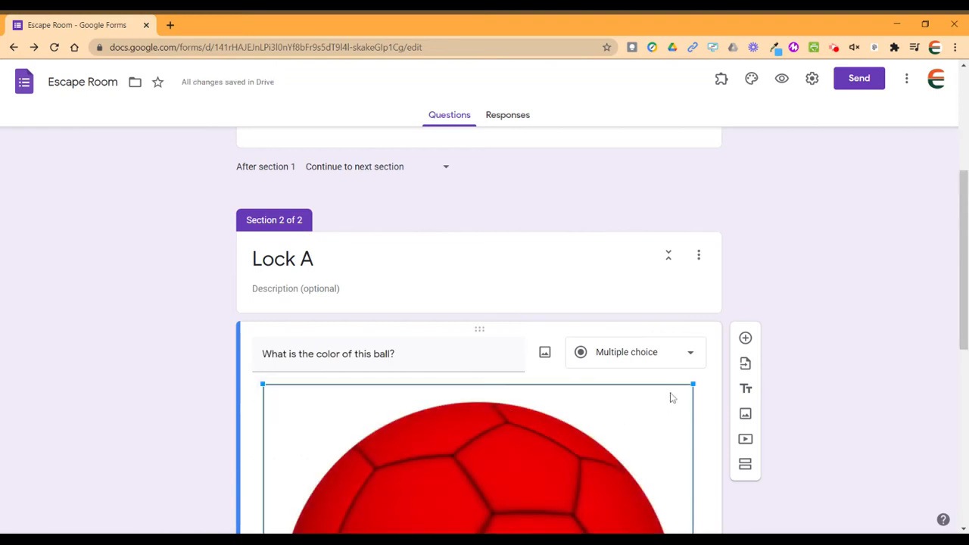
{"action": "left_click_drag", "start_coordinate": [692, 530], "coordinate": [547, 530]}
{"action": "left_click_drag", "start_coordinate": [960, 299], "coordinate": [954, 389]}
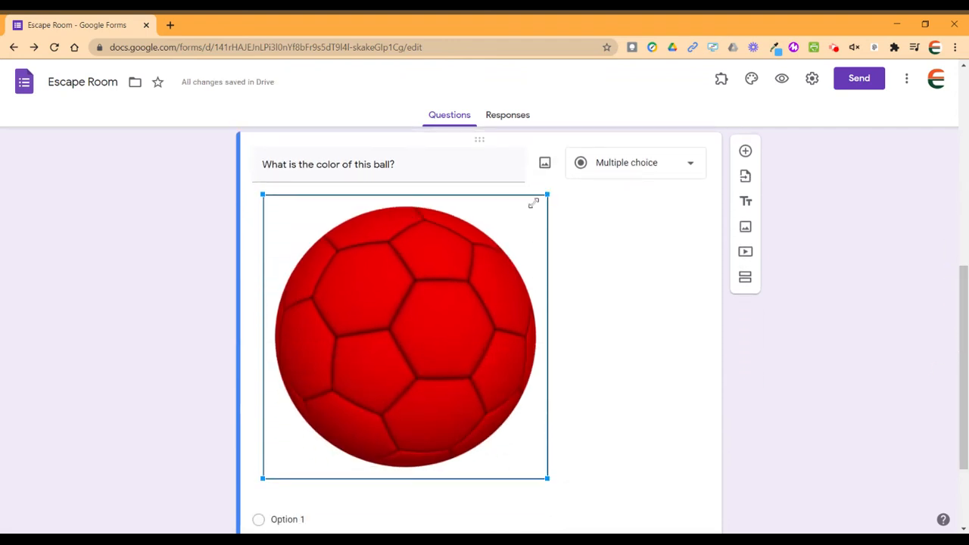
{"action": "left_click_drag", "start_coordinate": [534, 203], "coordinate": [434, 270]}
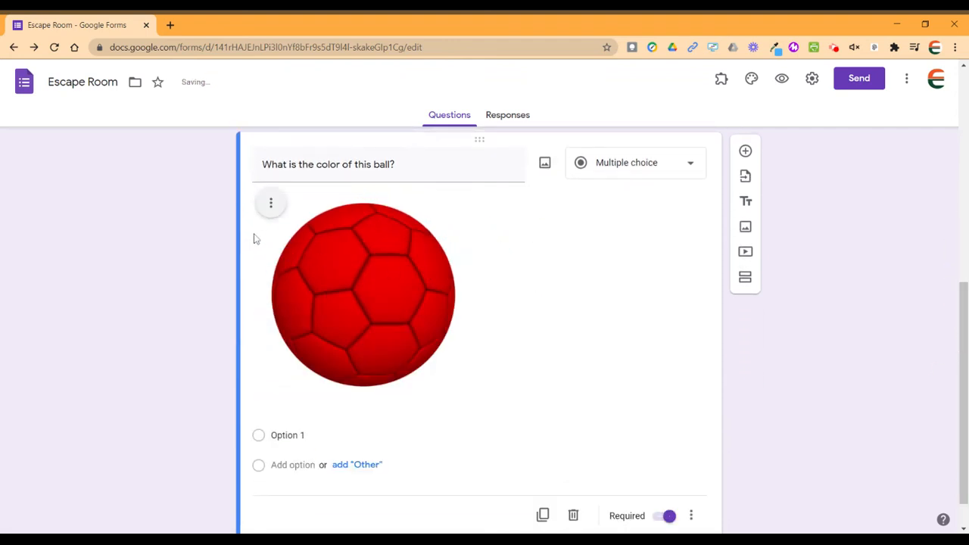
{"action": "left_click", "coordinate": [271, 206]}
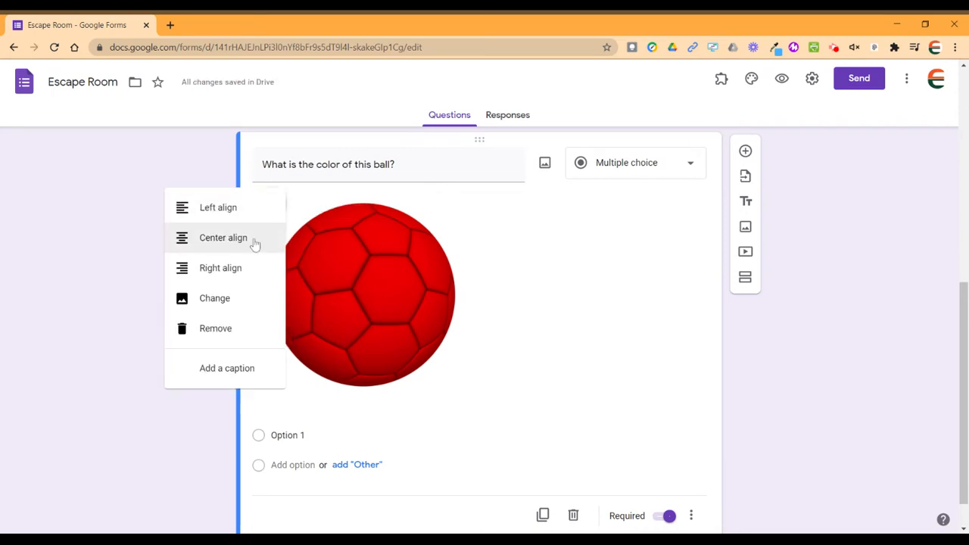
{"action": "left_click", "coordinate": [250, 239]}
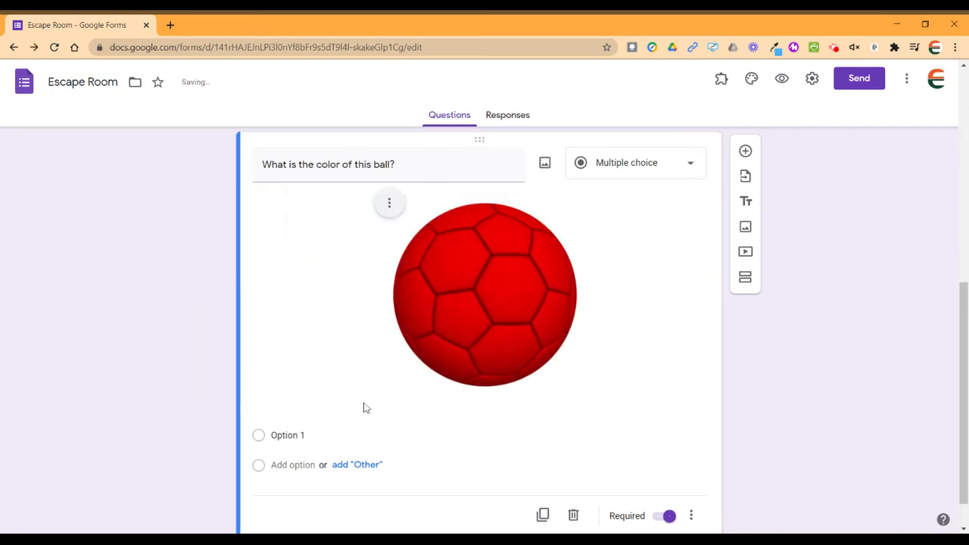
{"action": "left_click", "coordinate": [299, 435]}
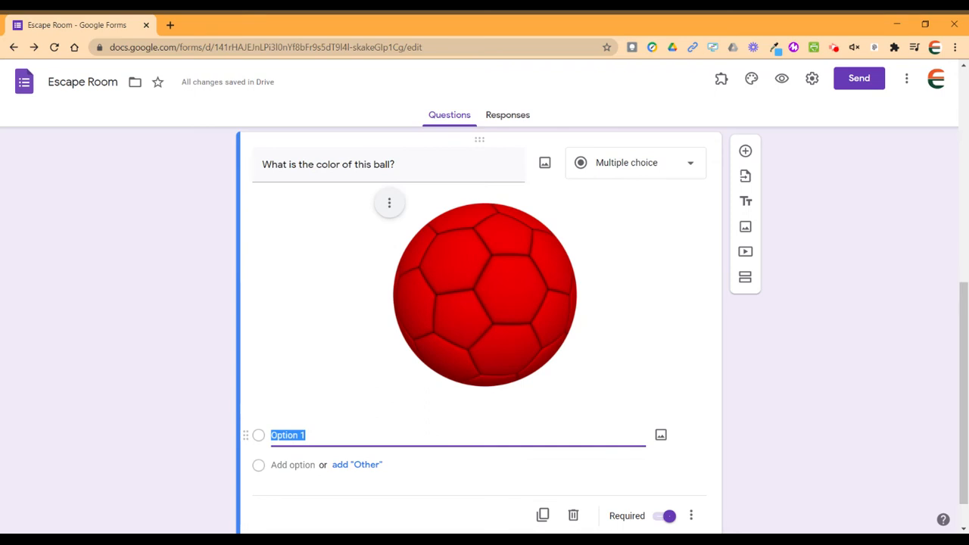
Enter choices A. Red, B. Blue, C. Green, D. Yellow and delete the empty fifth option.
{"action": "type", "text": "A. Red"}
{"action": "key", "text": "Return"}
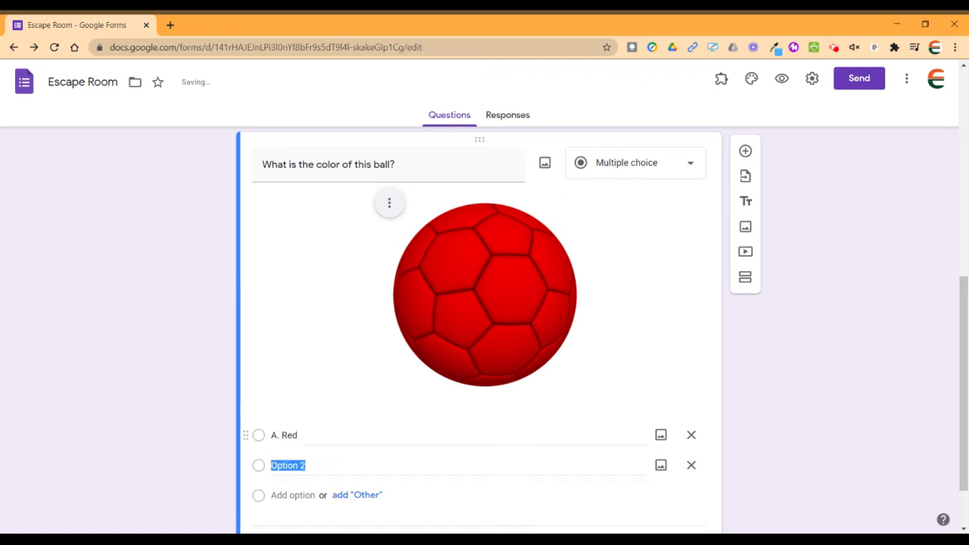
{"action": "type", "text": "B."}
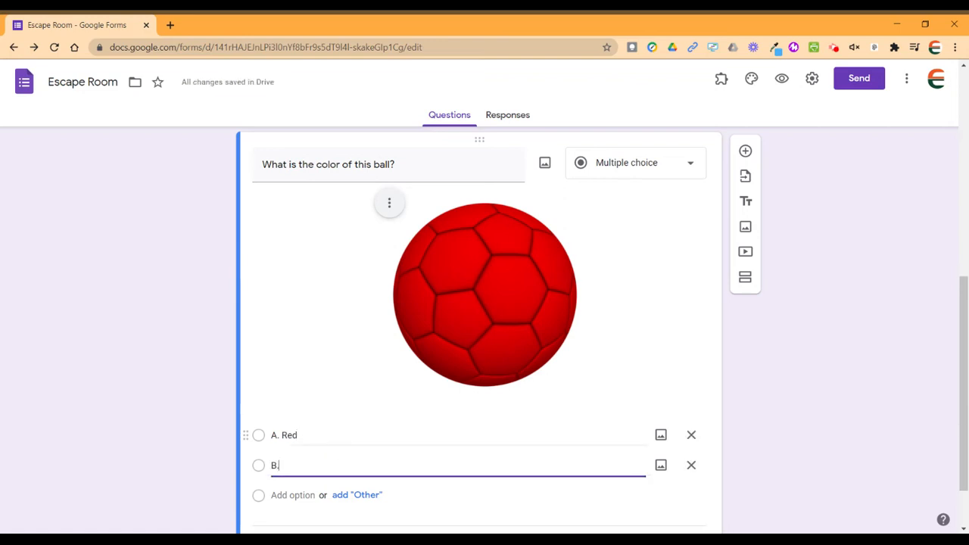
{"action": "type", "text": " Blue"}
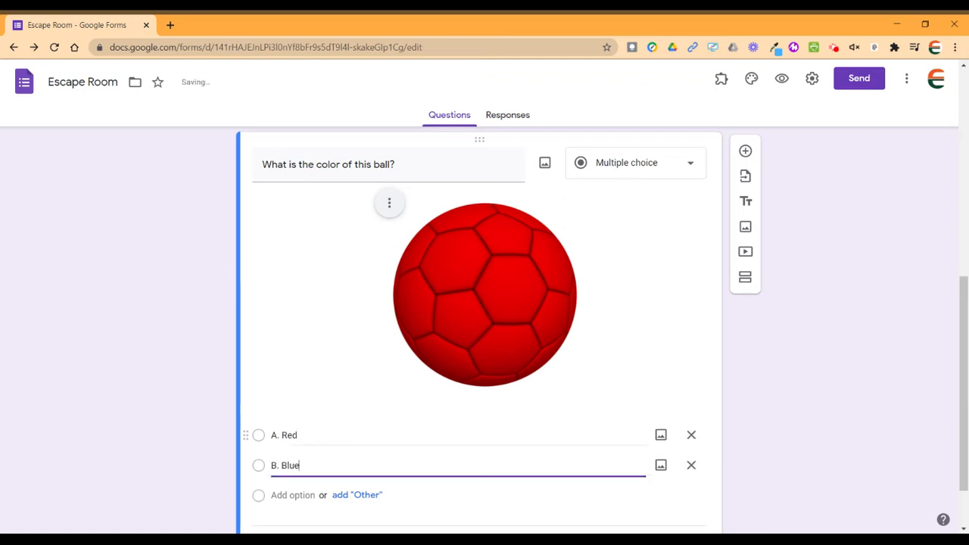
{"action": "key", "text": "Return"}
{"action": "type", "text": "C."}
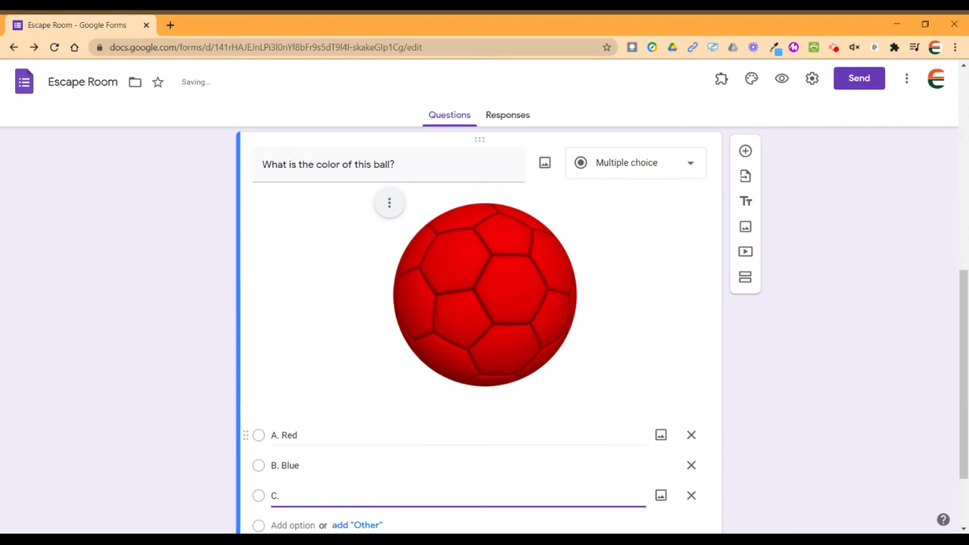
{"action": "type", "text": " Green"}
{"action": "key", "text": "Return"}
{"action": "type", "text": "D"}
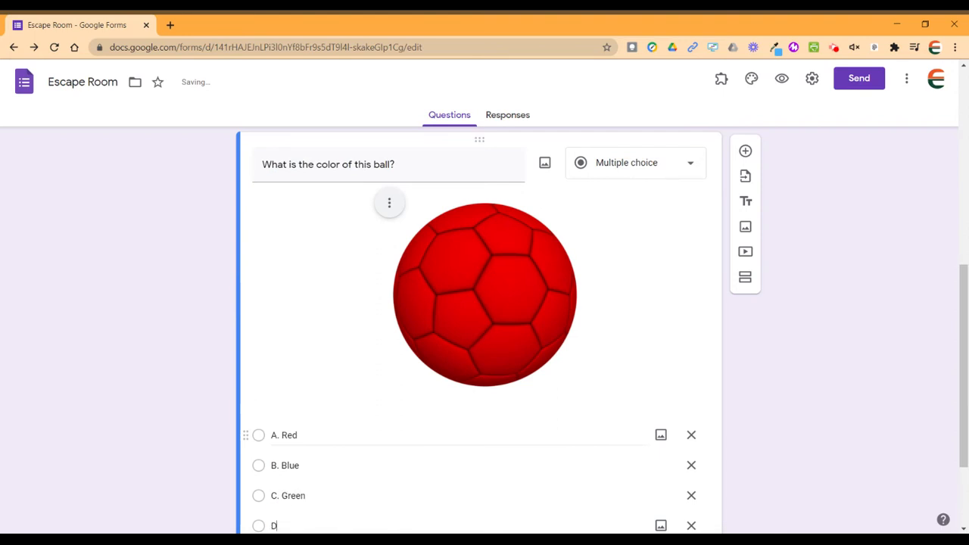
{"action": "type", "text": ". Yellow"}
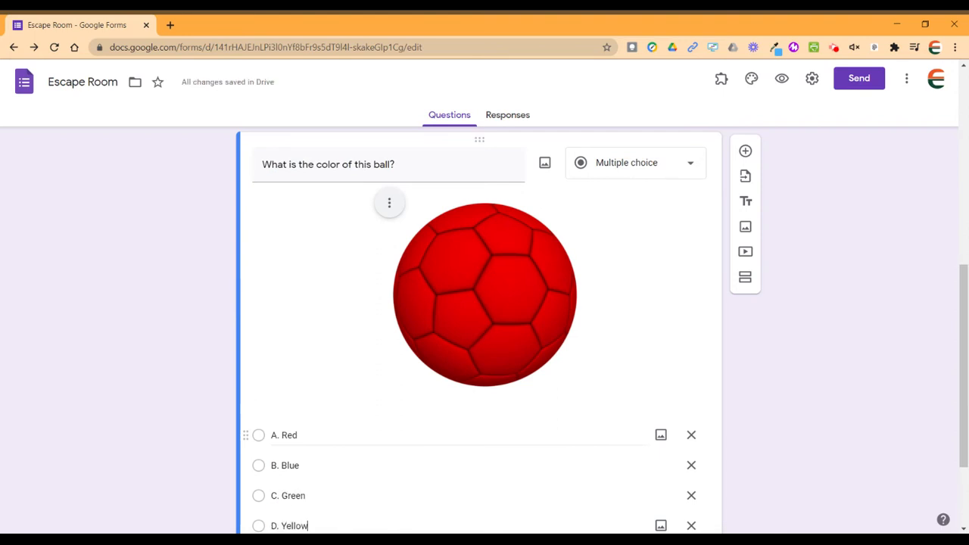
{"action": "key", "text": "Return"}
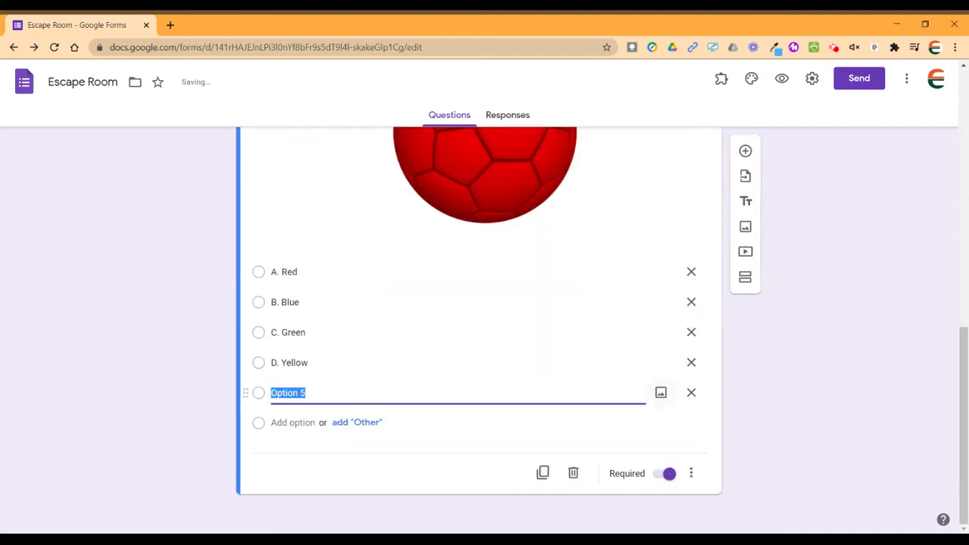
{"action": "left_click", "coordinate": [692, 392]}
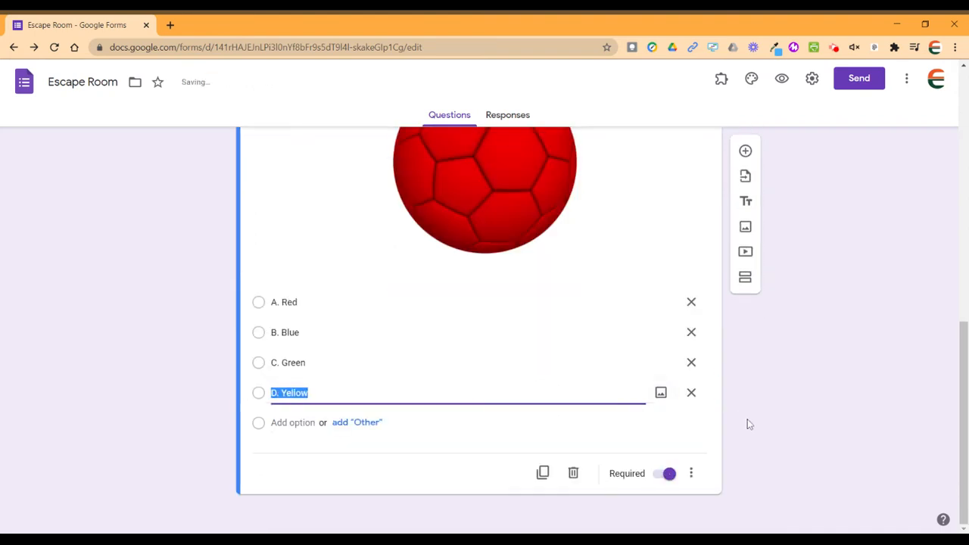
{"action": "scroll", "coordinate": [158, 356], "scroll_direction": "up", "scroll_amount": 2}
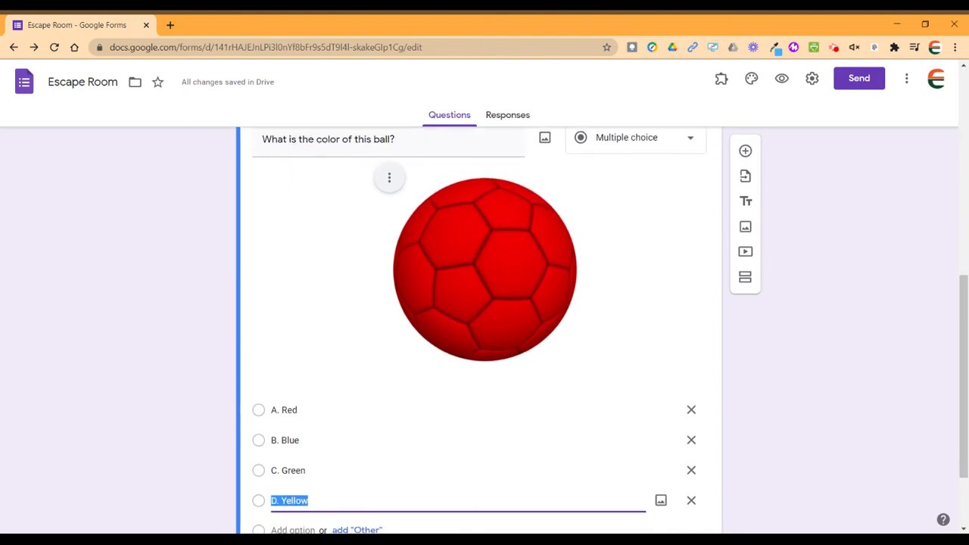
{"action": "left_click", "coordinate": [745, 151]}
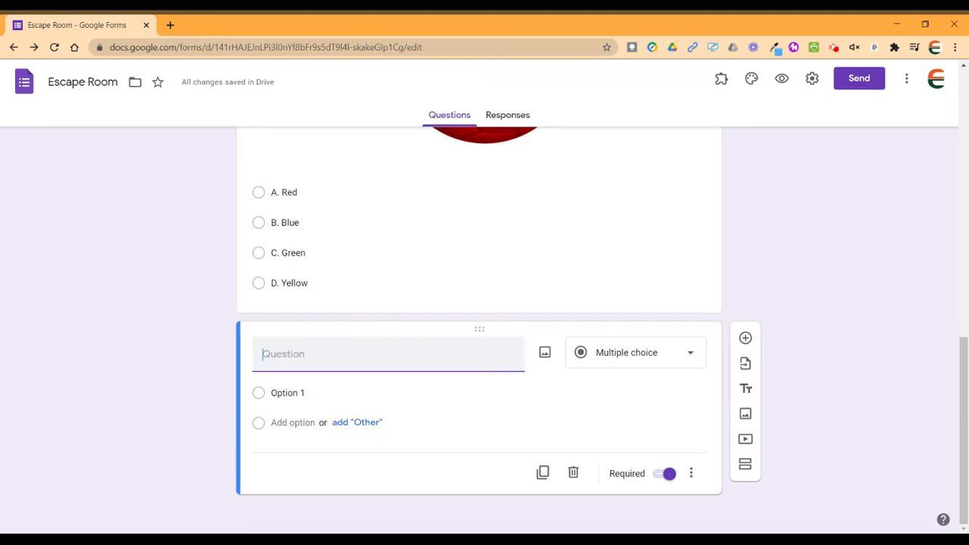
Type 'What is the color of the box' as the new question's title.
{"action": "type", "text": "What is the color of the box?"}
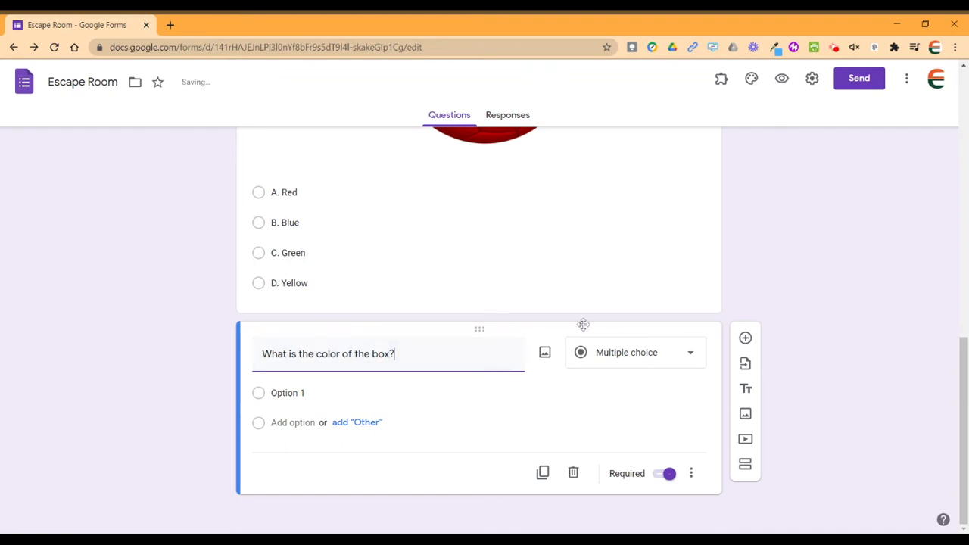
Attach a blue cash box picture from a 'blue box' web search to the box question.
{"action": "left_click", "coordinate": [545, 356]}
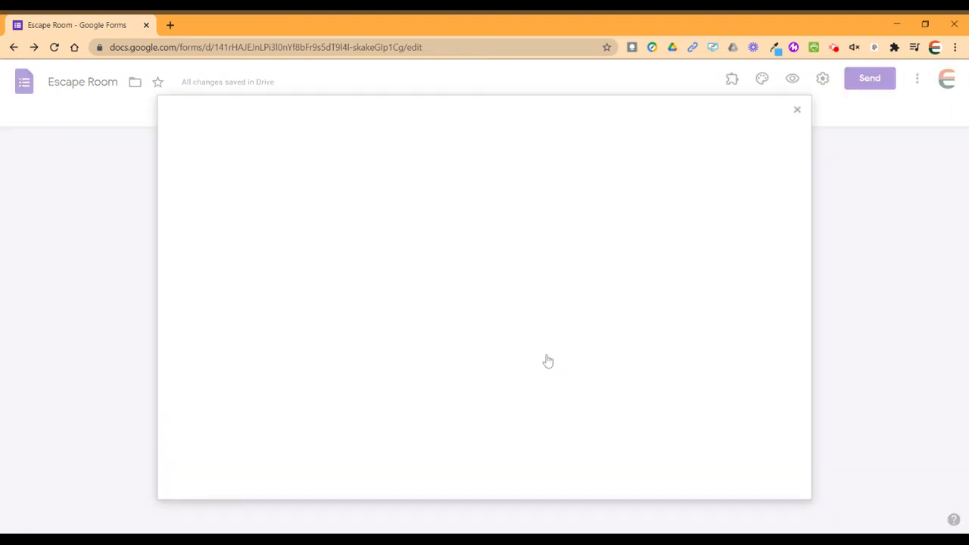
{"action": "left_click", "coordinate": [542, 161]}
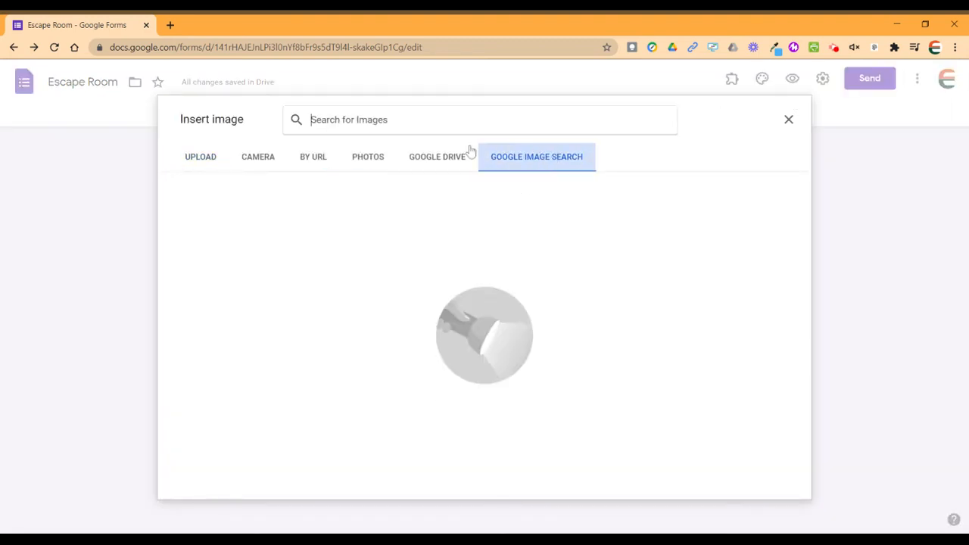
{"action": "type", "text": "blue box"}
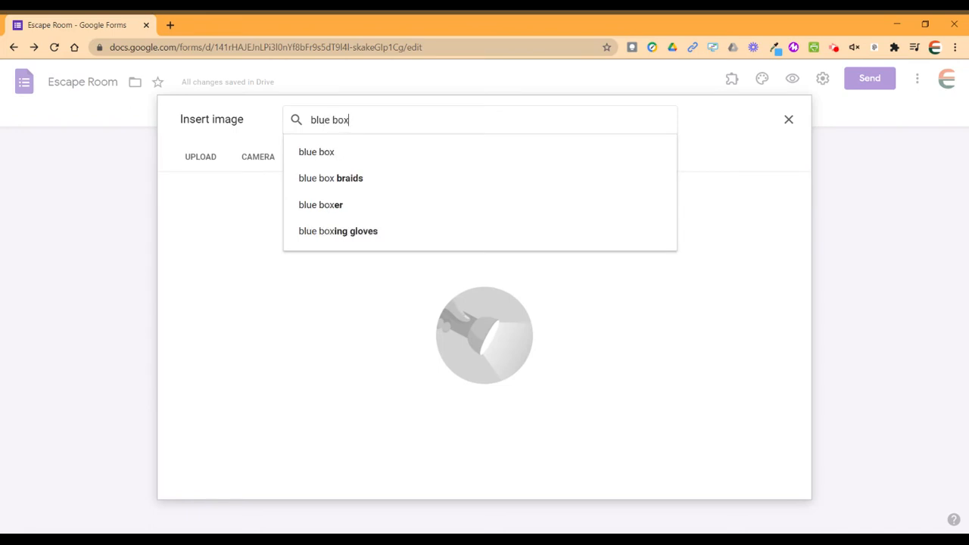
{"action": "key", "text": "Return"}
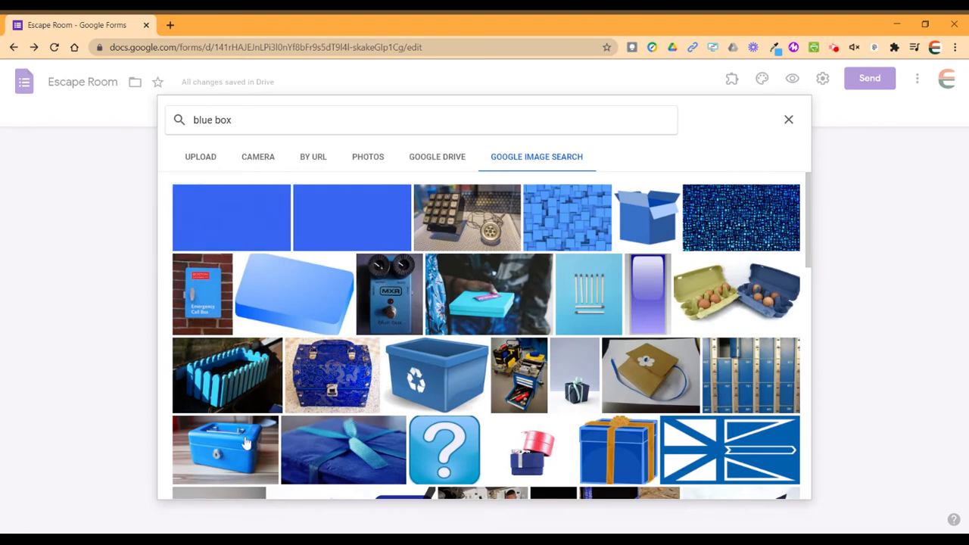
{"action": "left_click", "coordinate": [243, 442]}
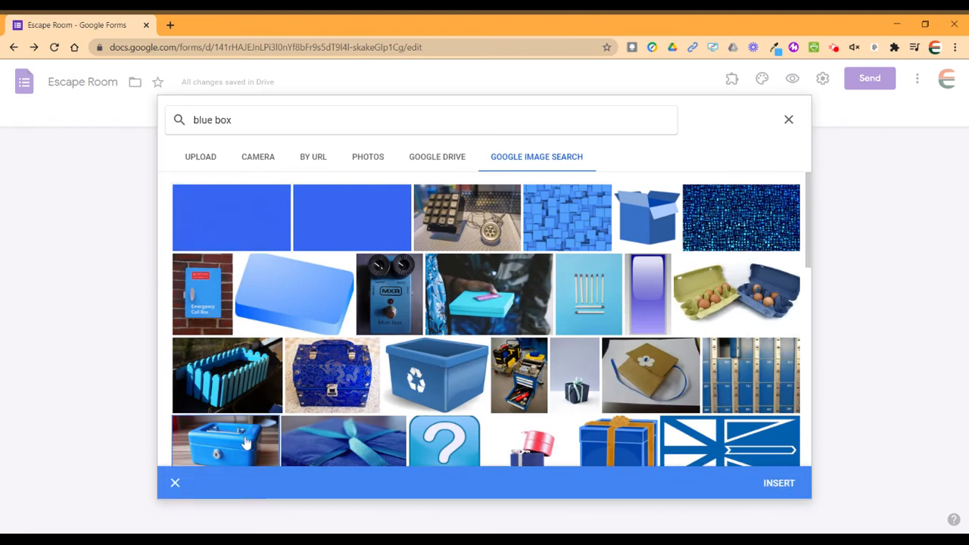
{"action": "left_click", "coordinate": [783, 481]}
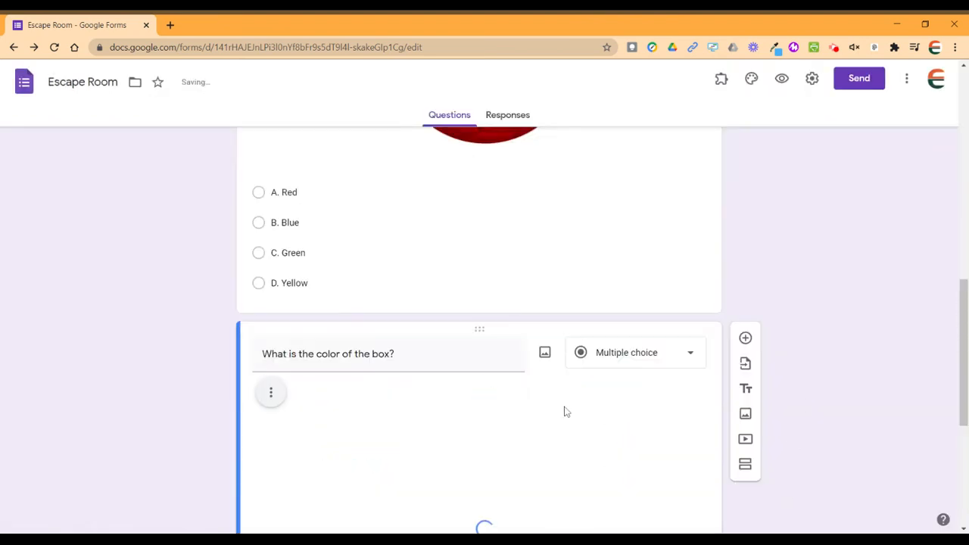
Shrink the blue box picture and centre-align it in the question.
{"action": "scroll", "coordinate": [619, 288], "scroll_direction": "down", "scroll_amount": 3}
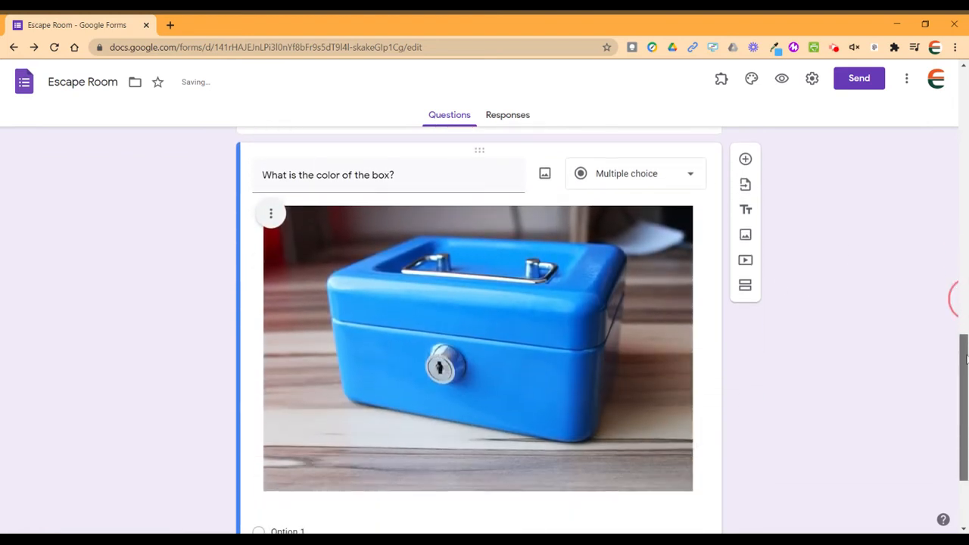
{"action": "left_click", "coordinate": [687, 236]}
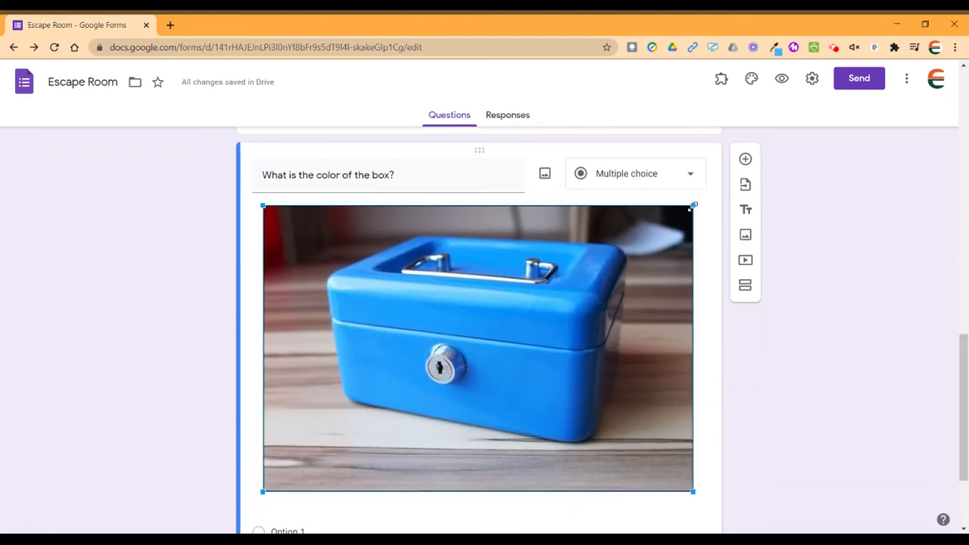
{"action": "left_click_drag", "start_coordinate": [692, 206], "coordinate": [511, 370]}
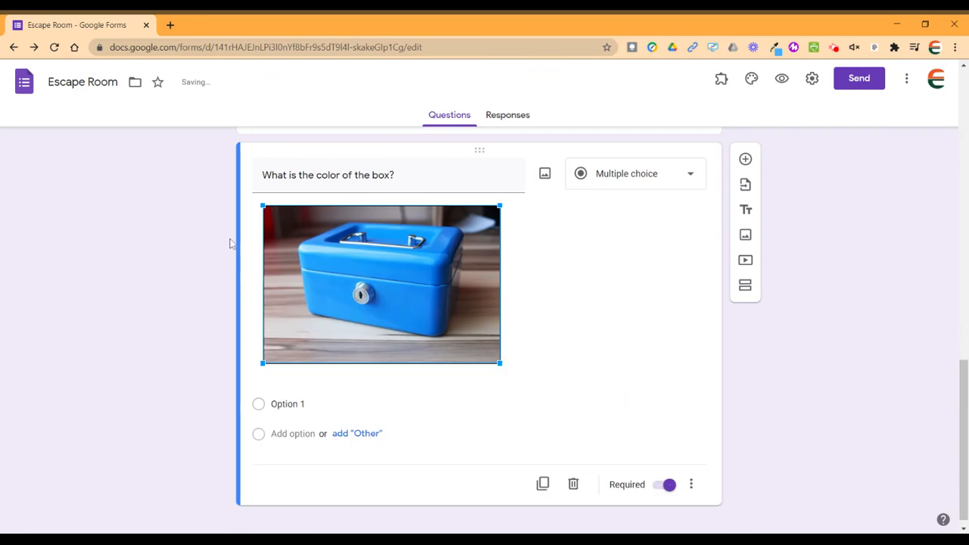
{"action": "left_click", "coordinate": [270, 215]}
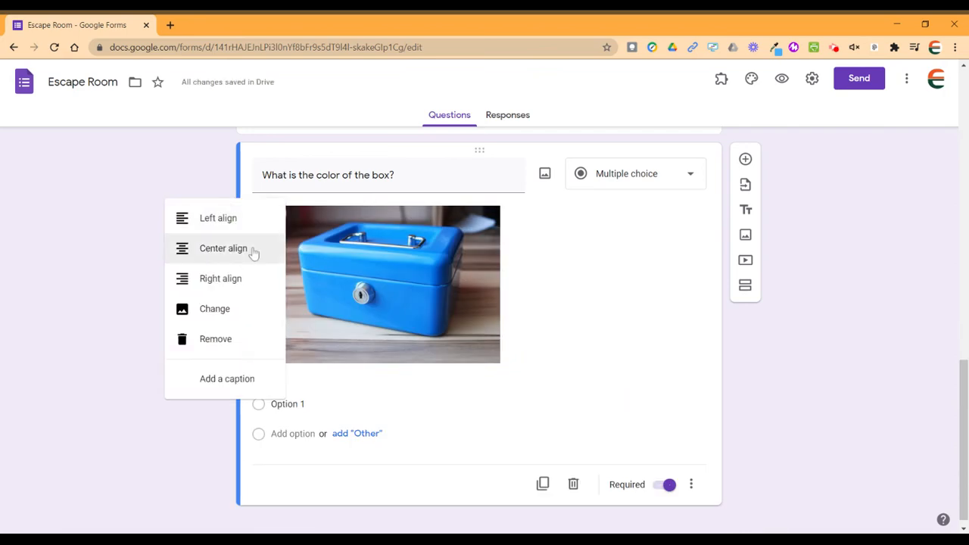
{"action": "left_click", "coordinate": [253, 259]}
Enter the box question's choices A. Red, B. Blue, C. Green and D. Yellow.
{"action": "left_click", "coordinate": [288, 403]}
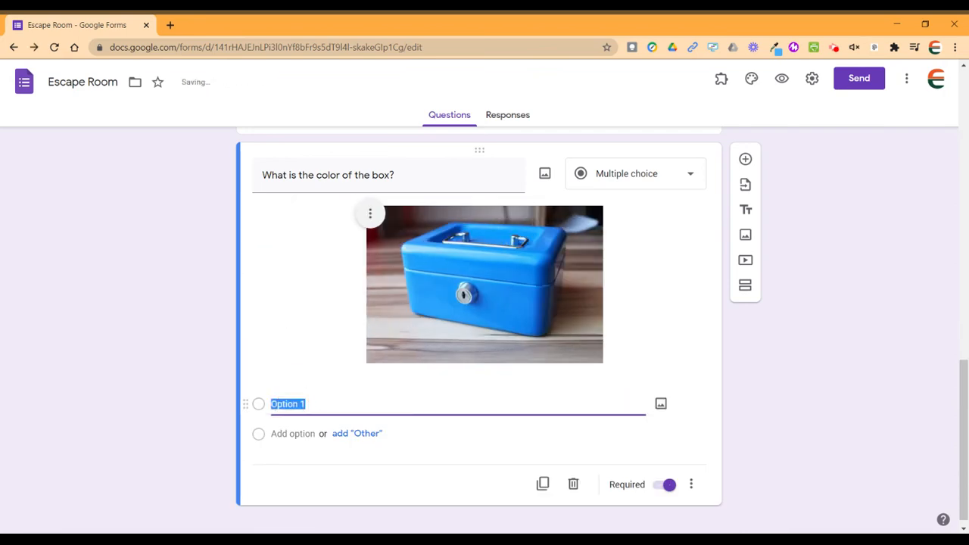
{"action": "type", "text": "A. Red"}
{"action": "key", "text": "Return"}
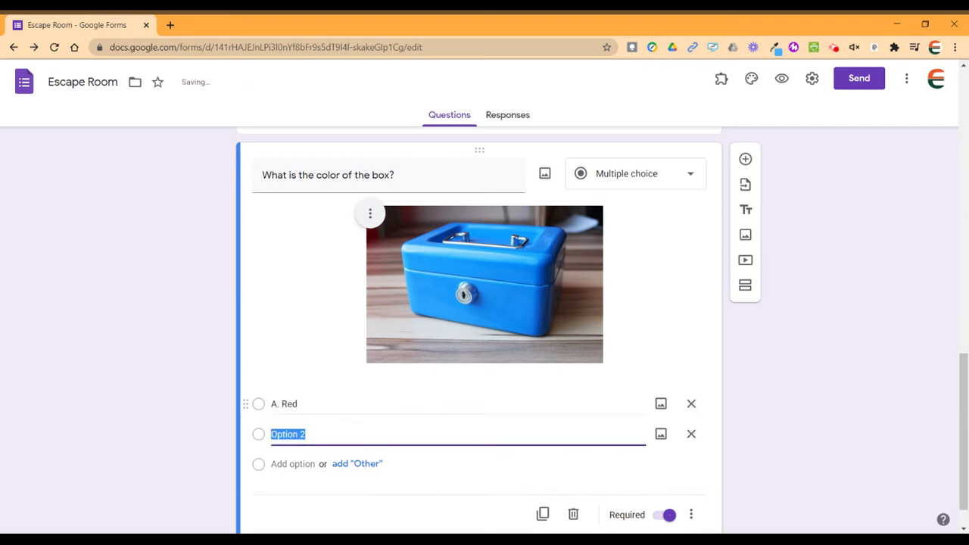
{"action": "type", "text": "B. Blue"}
{"action": "key", "text": "Return"}
{"action": "type", "text": "C. Green"}
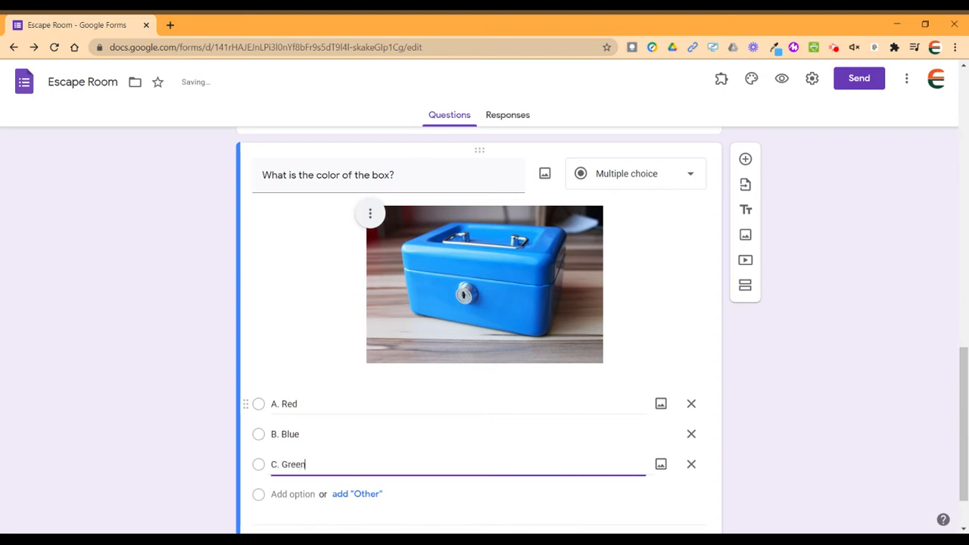
{"action": "key", "text": "Return"}
{"action": "type", "text": "D. Yellow"}
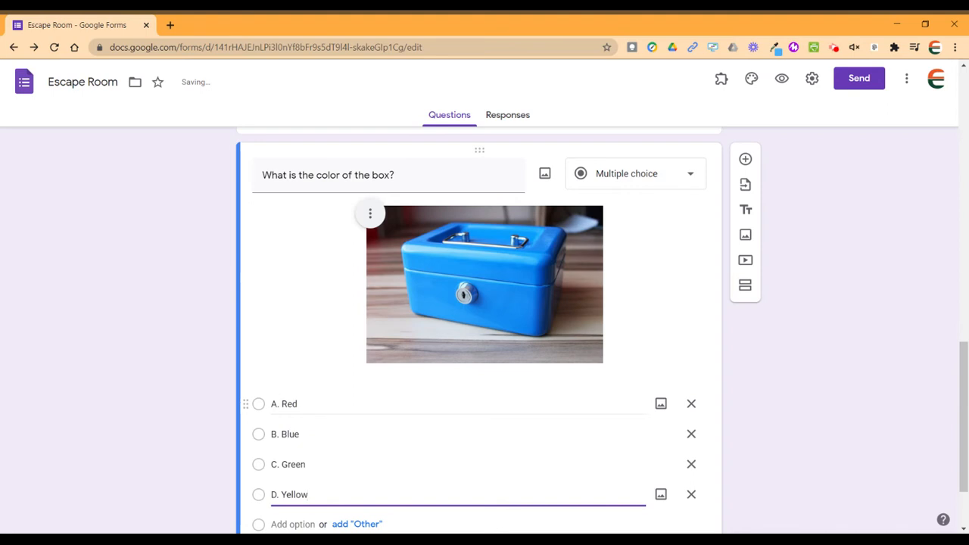
Add a question titled 'Enter the code (it will be made of the letters for your choices in order):'.
{"action": "left_click", "coordinate": [746, 162]}
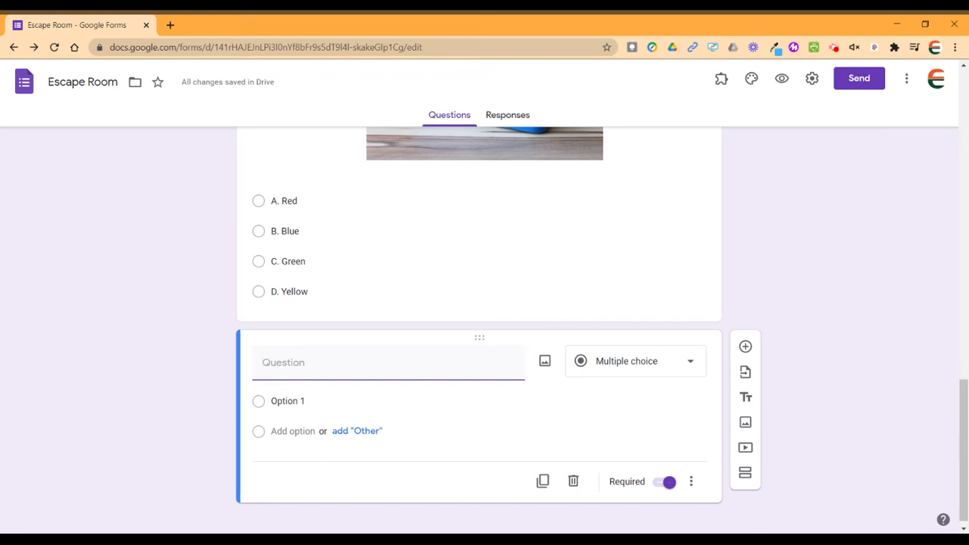
{"action": "type", "text": "Enter the code"}
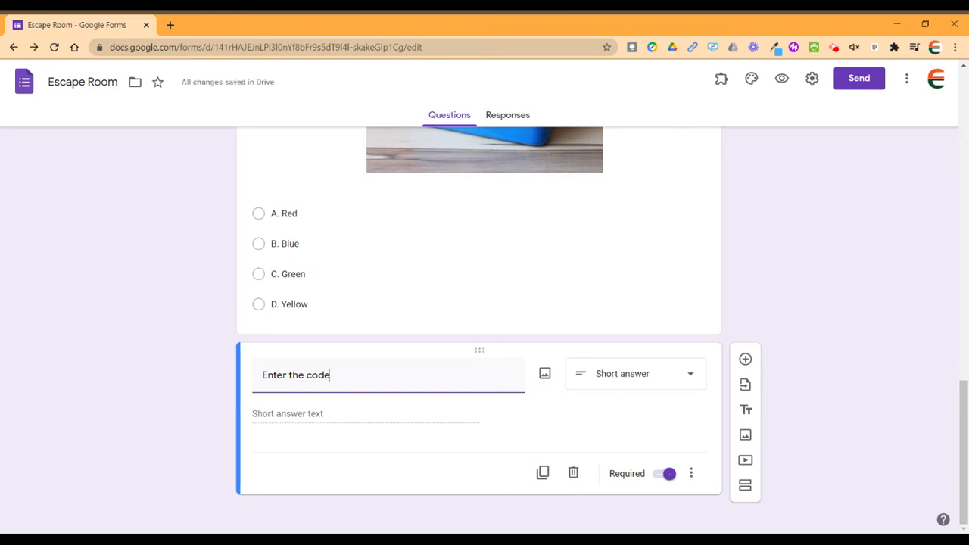
{"action": "type", "text": "(it will be made of the "}
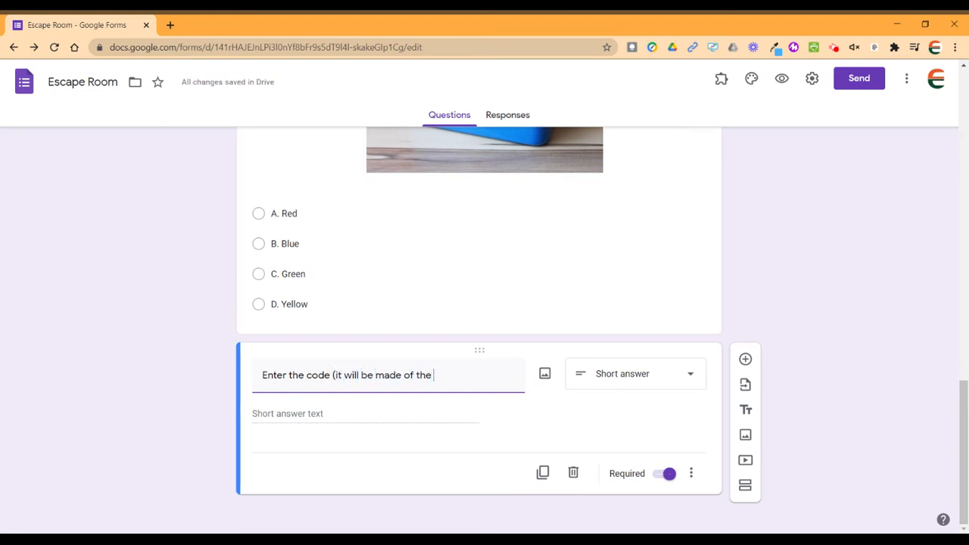
{"action": "type", "text": "lett"}
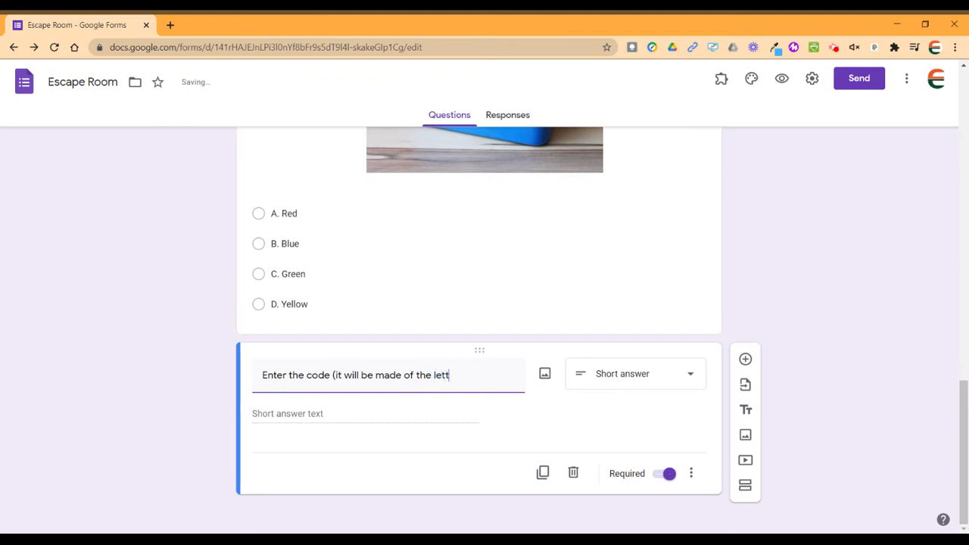
{"action": "type", "text": "ers for your"}
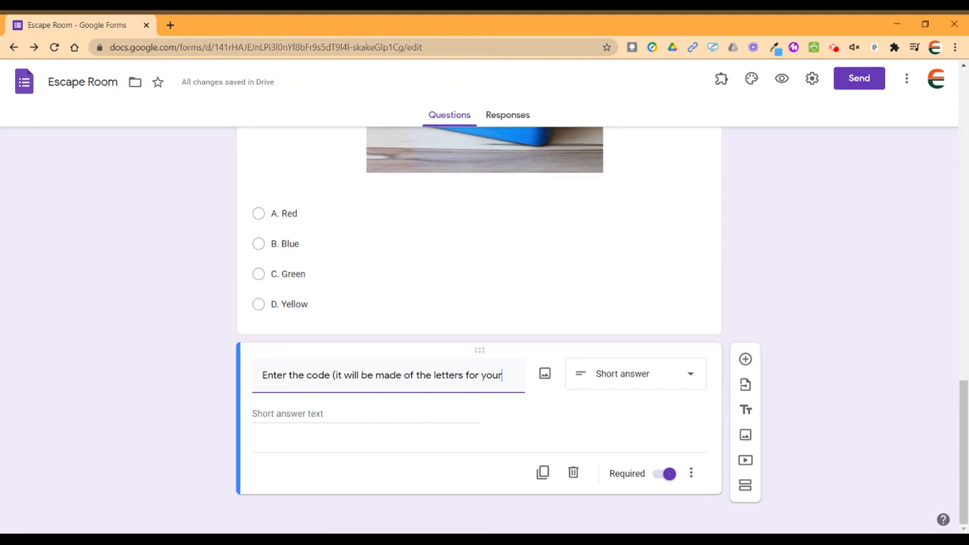
{"action": "type", "text": " choices in rde"}
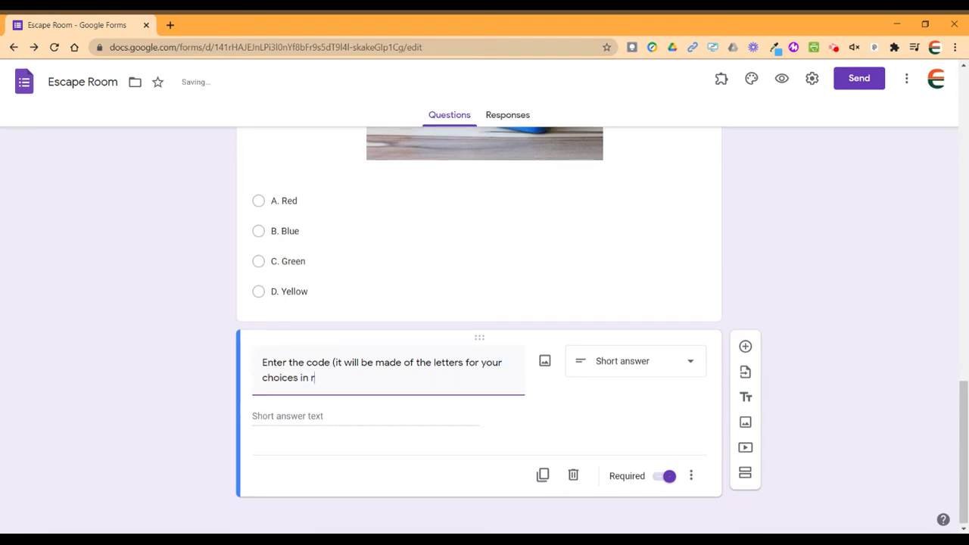
{"action": "key", "text": "BackSpace"}
{"action": "key", "text": "BackSpace"}
{"action": "key", "text": "BackSpace"}
{"action": "type", "text": "order)"}
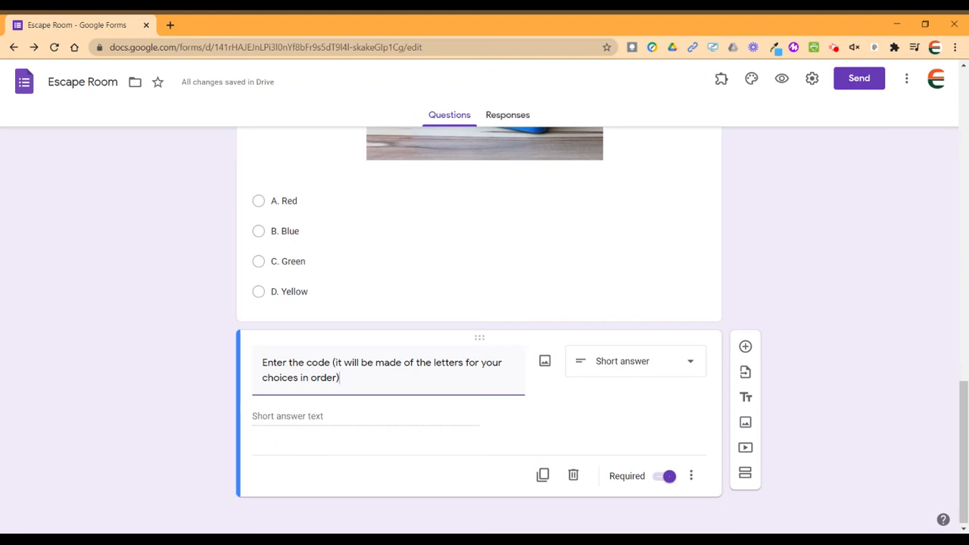
{"action": "type", "text": ":"}
{"action": "scroll", "coordinate": [824, 264], "scroll_direction": "up", "scroll_amount": 2}
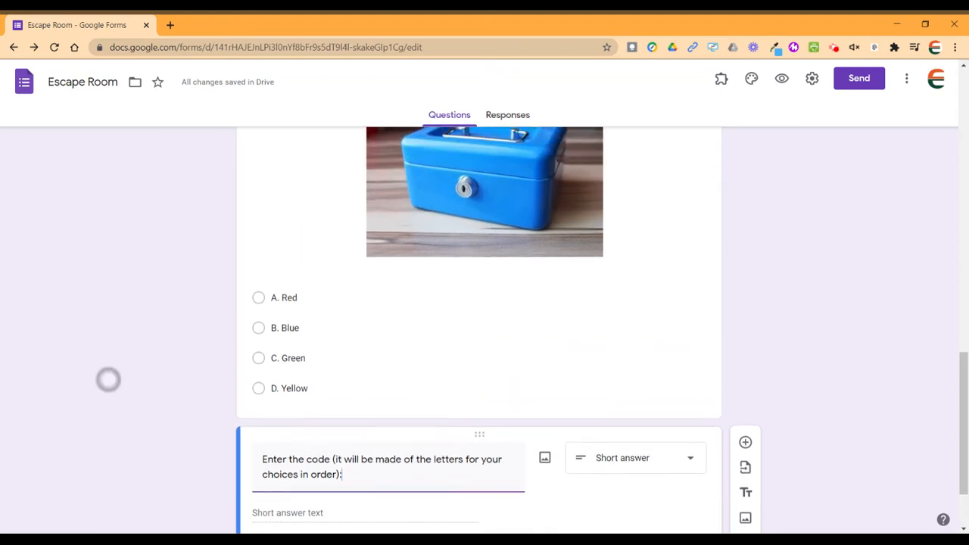
Open the box-colour question's extra settings and close them without changing anything.
{"action": "scroll", "coordinate": [123, 336], "scroll_direction": "up", "scroll_amount": 1}
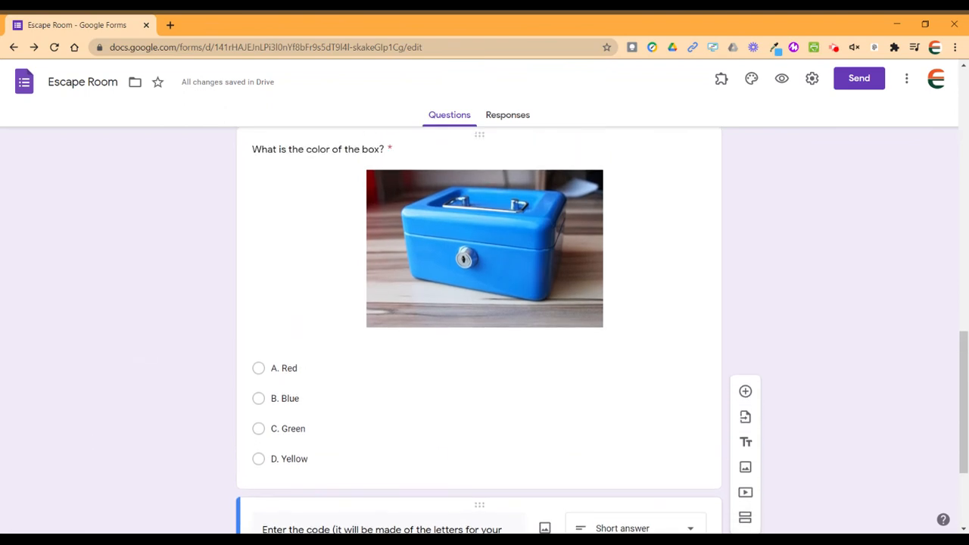
{"action": "left_click", "coordinate": [429, 429]}
{"action": "scroll", "coordinate": [118, 350], "scroll_direction": "down", "scroll_amount": 3}
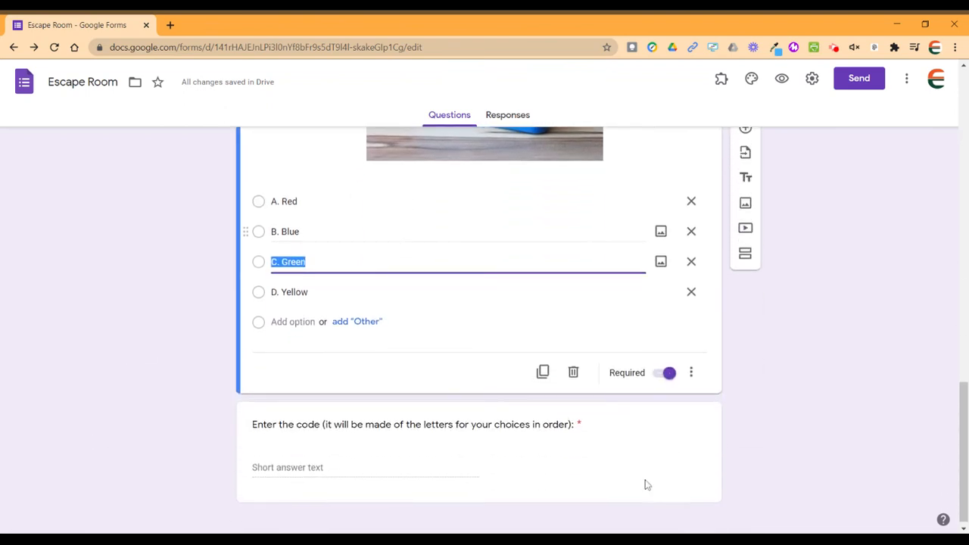
{"action": "left_click", "coordinate": [692, 375]}
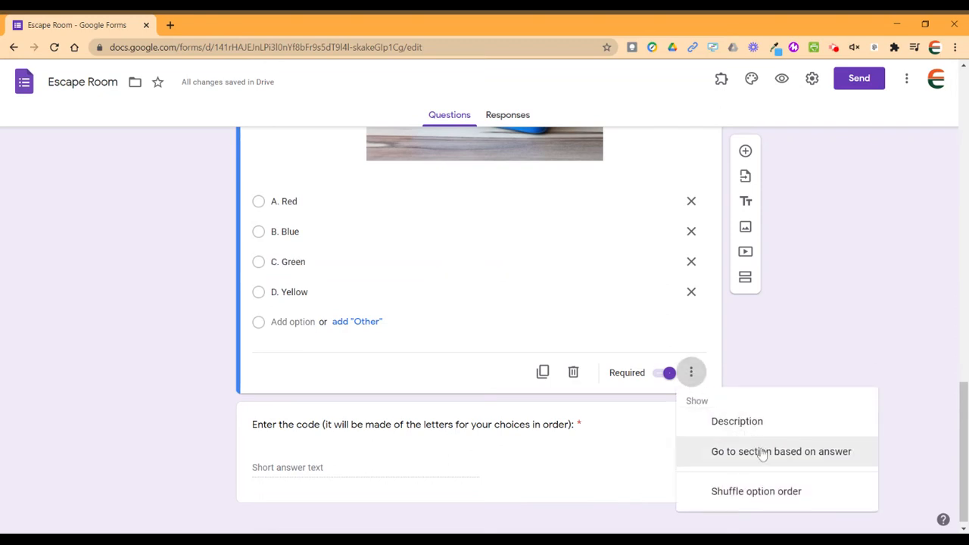
{"action": "left_click", "coordinate": [782, 360]}
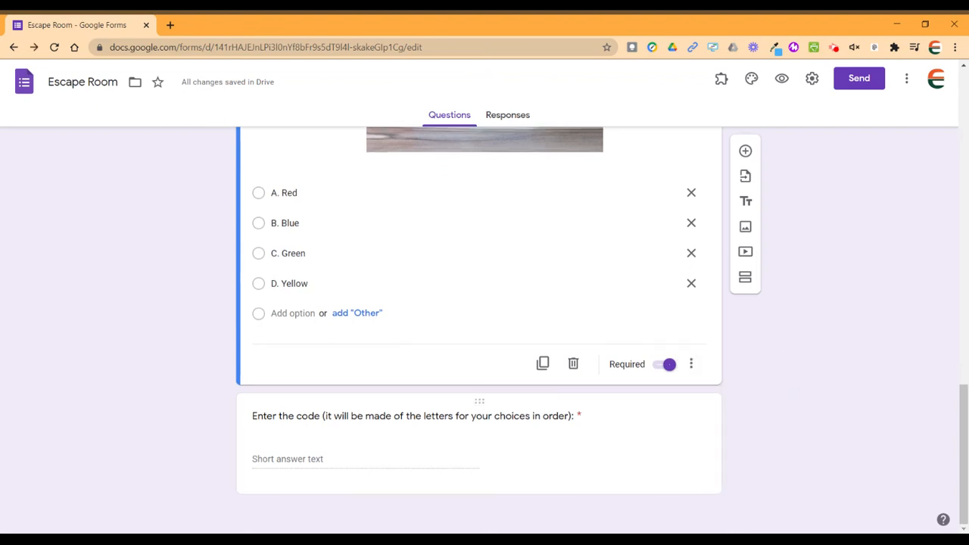
Turn on response validation for the code question with type Text and condition Contains.
{"action": "left_click", "coordinate": [412, 415]}
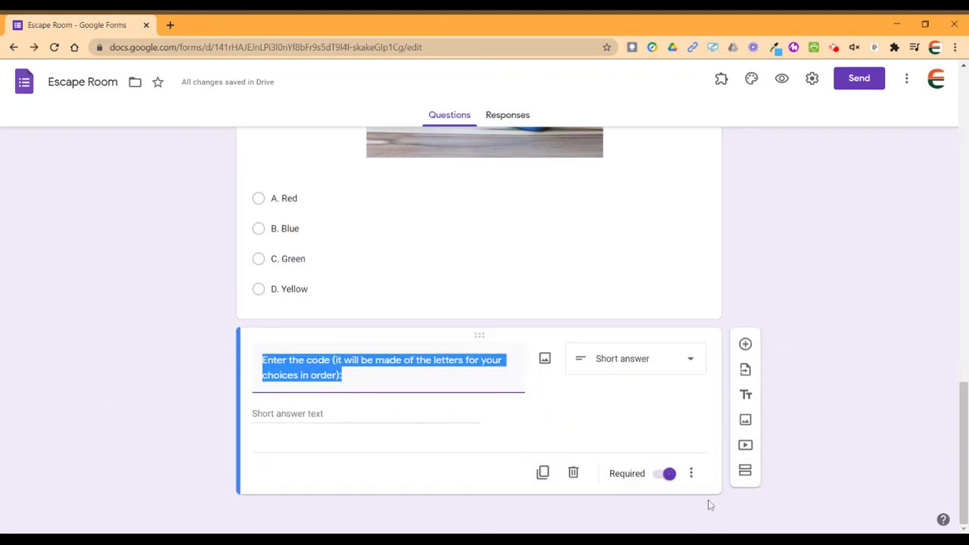
{"action": "left_click", "coordinate": [692, 475]}
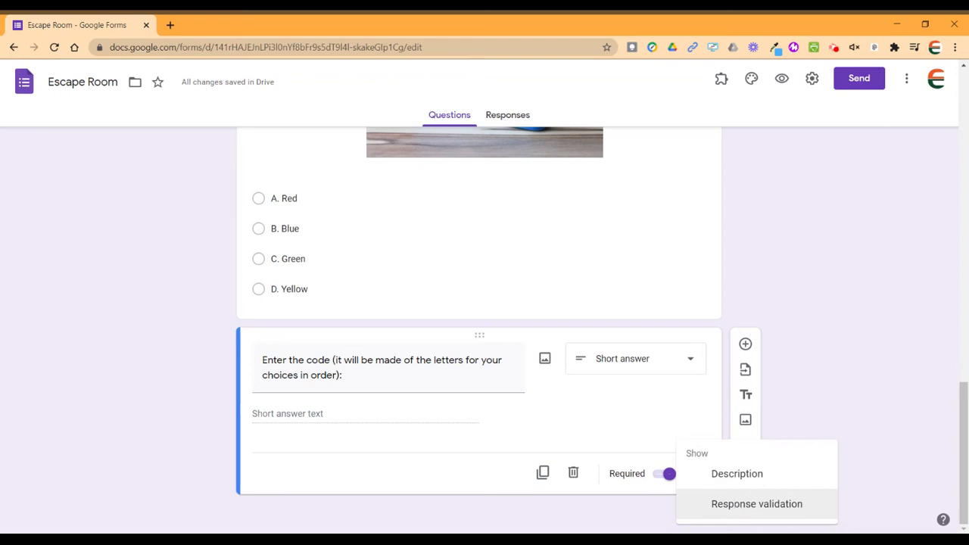
{"action": "left_click", "coordinate": [734, 503]}
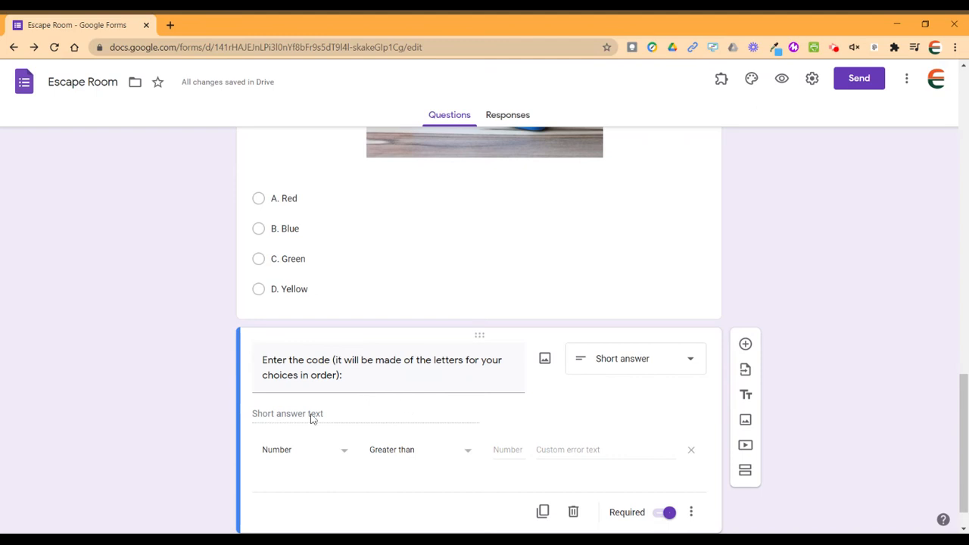
{"action": "left_click", "coordinate": [288, 459]}
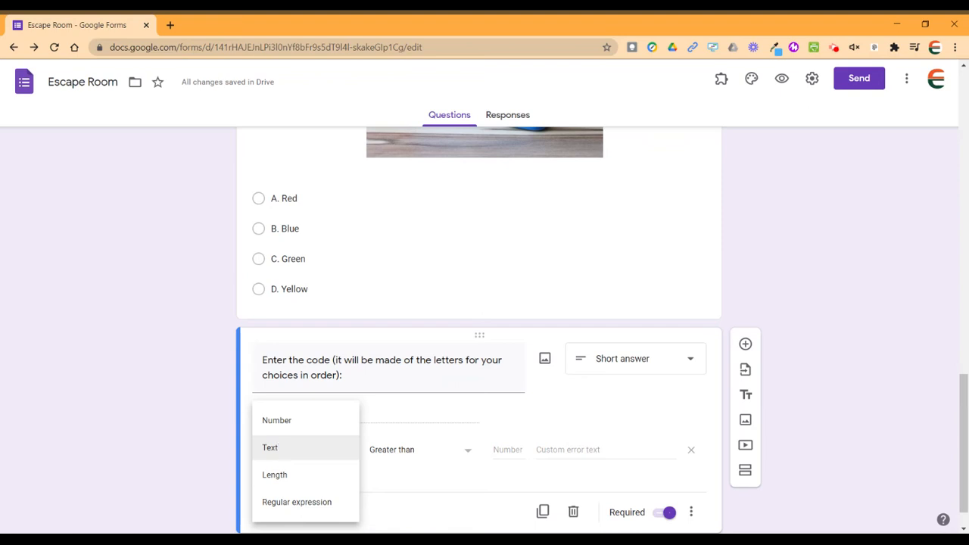
{"action": "left_click", "coordinate": [281, 447]}
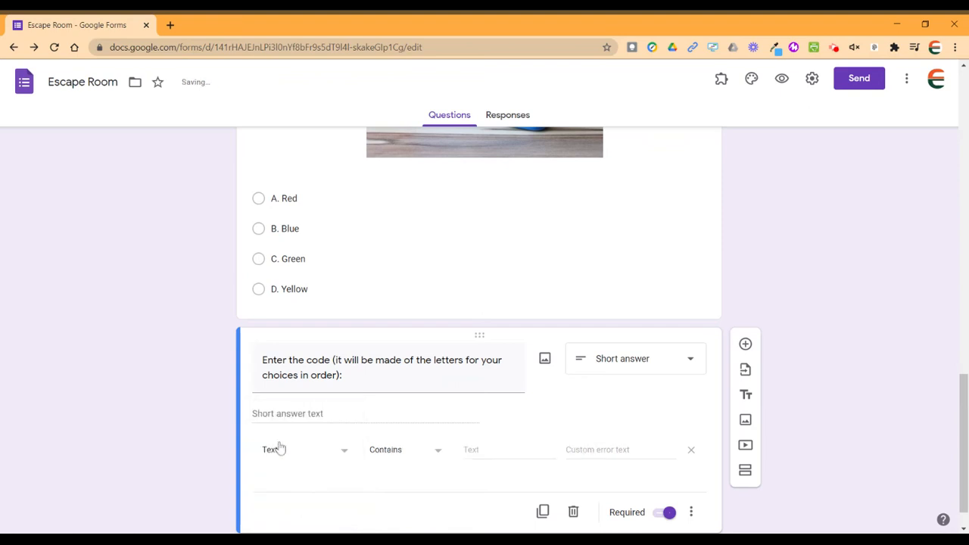
{"action": "left_click", "coordinate": [402, 458]}
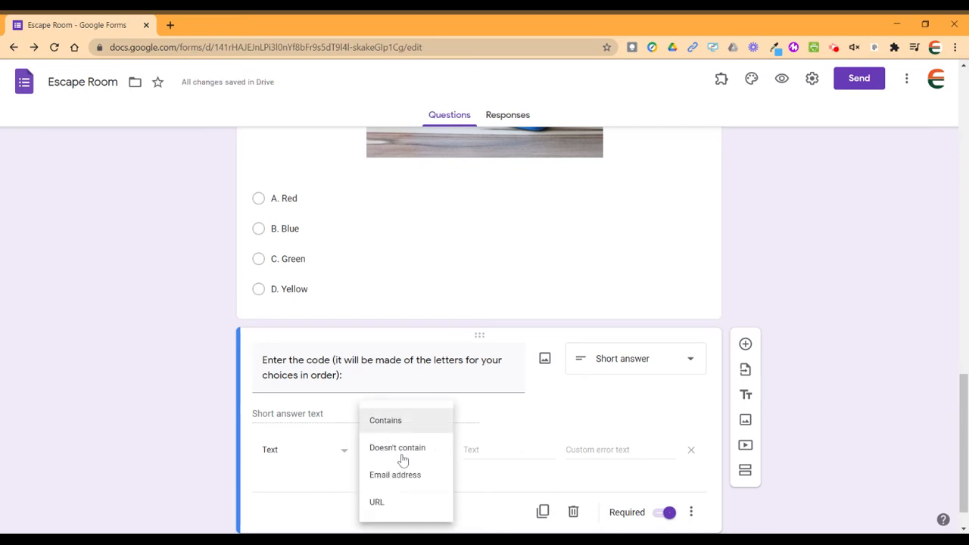
{"action": "left_click", "coordinate": [386, 418]}
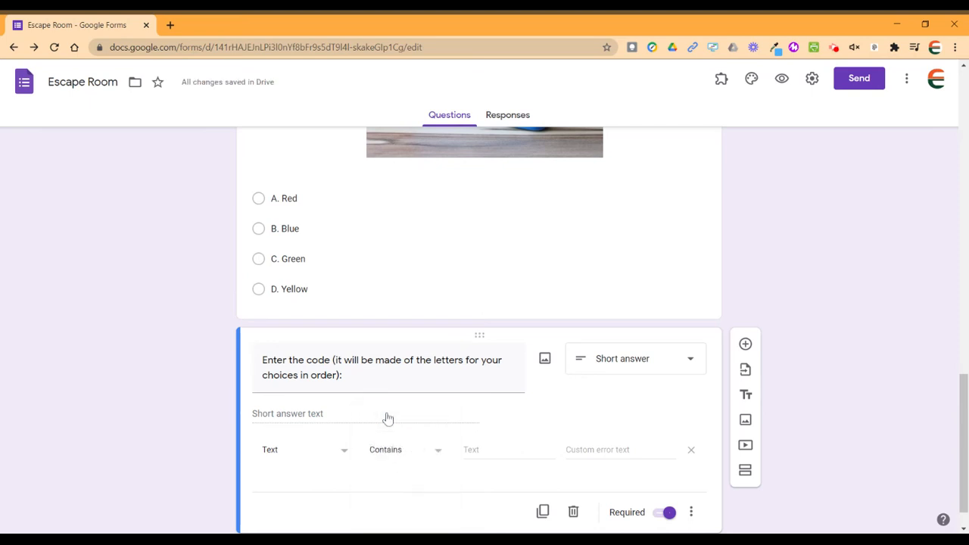
{"action": "left_click", "coordinate": [499, 449]}
Require the code to contain 'AB', with error text 'Try again! Use all capital letters and no spaces'.
{"action": "scroll", "coordinate": [149, 336], "scroll_direction": "up", "scroll_amount": 6}
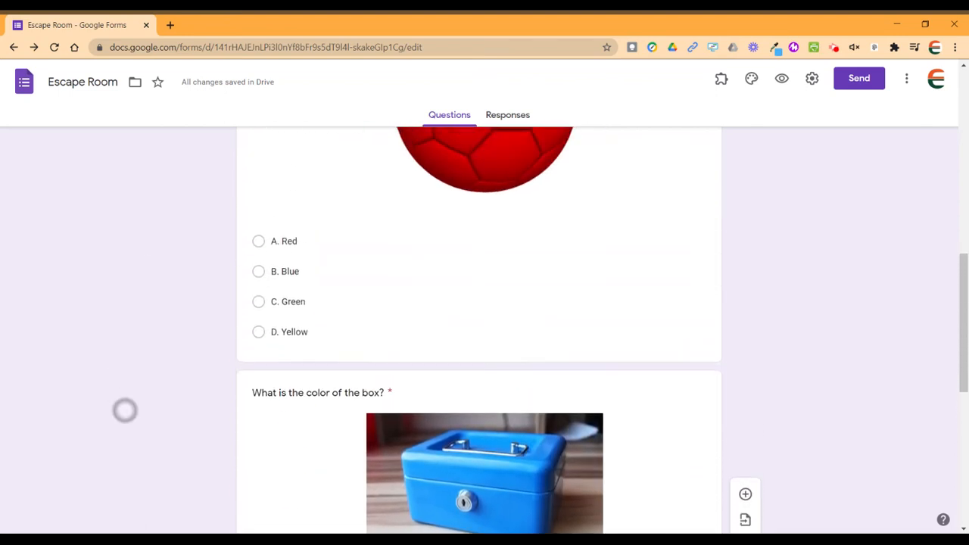
{"action": "scroll", "coordinate": [132, 439], "scroll_direction": "up", "scroll_amount": 1}
{"action": "scroll", "coordinate": [146, 497], "scroll_direction": "down", "scroll_amount": 3}
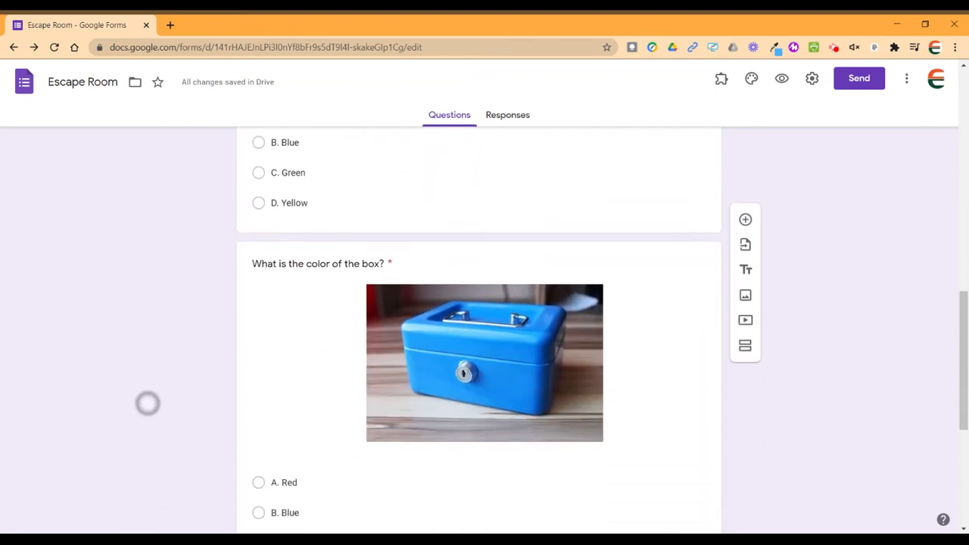
{"action": "scroll", "coordinate": [148, 404], "scroll_direction": "down", "scroll_amount": 3}
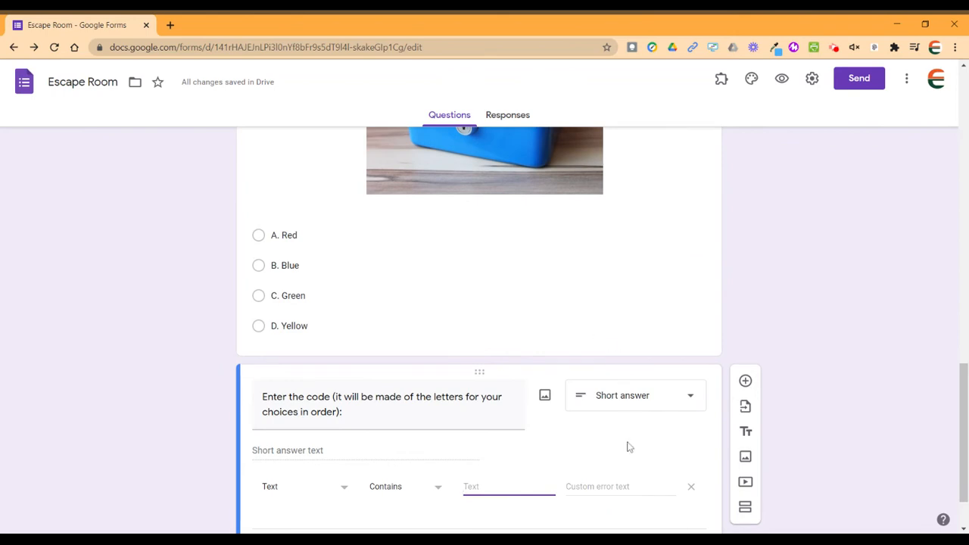
{"action": "type", "text": "AB"}
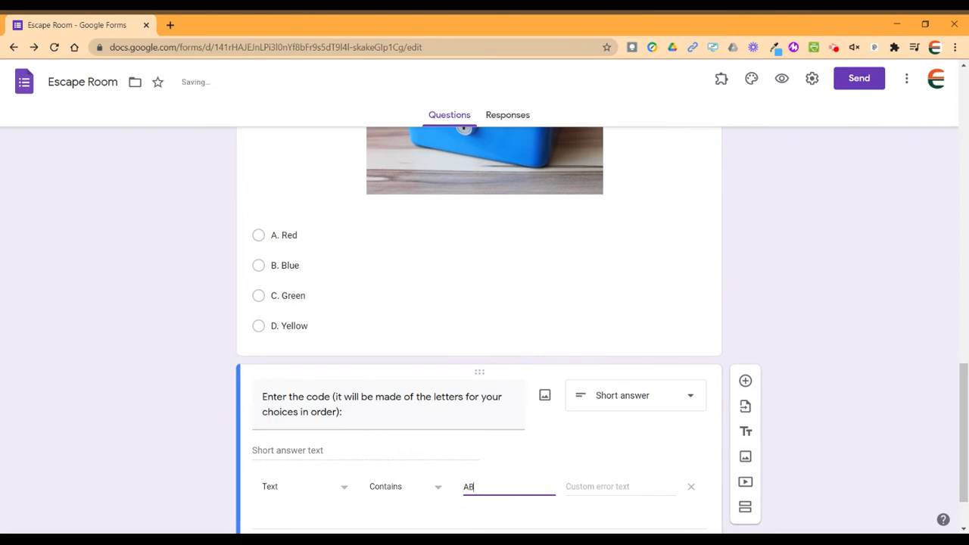
{"action": "left_click", "coordinate": [575, 484]}
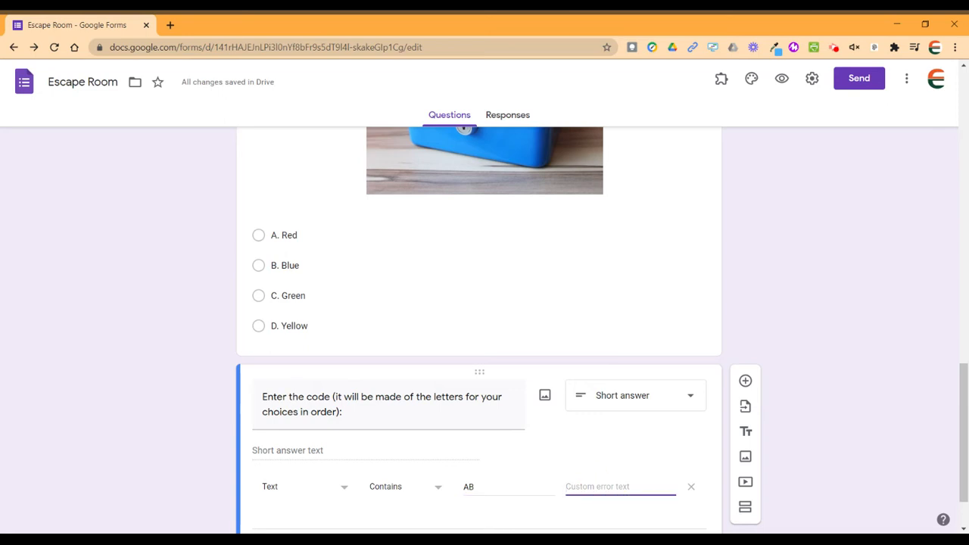
{"action": "type", "text": "Try again!"}
{"action": "type", "text": "Use all cap"}
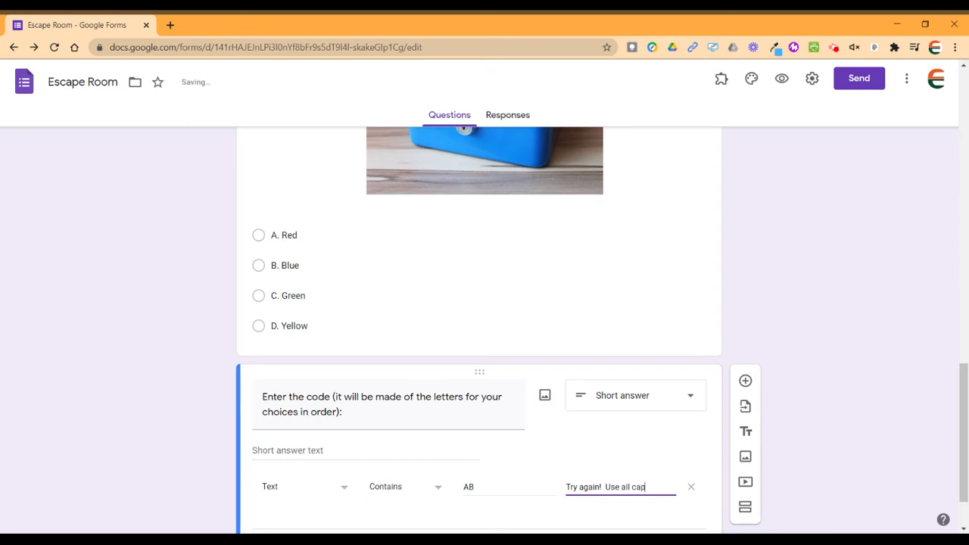
{"action": "type", "text": "ital letter"}
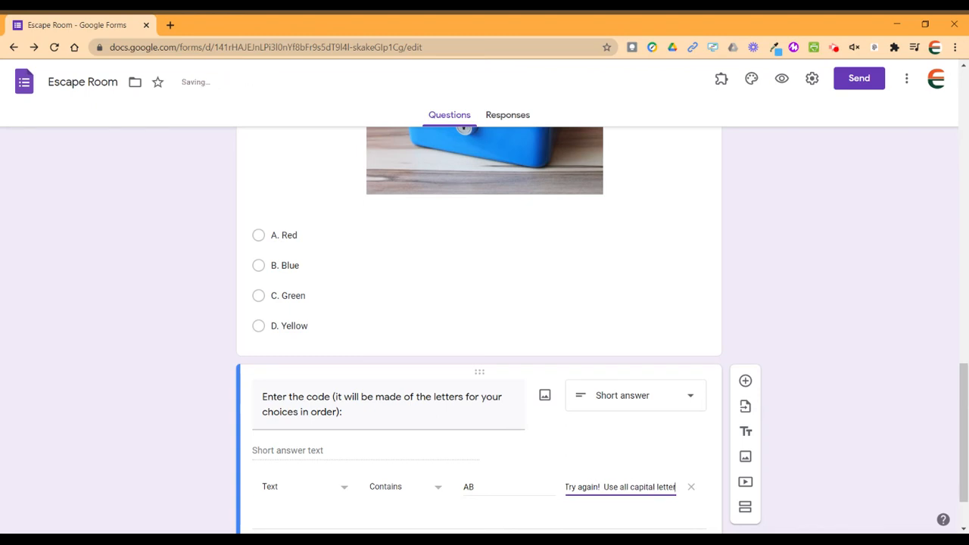
{"action": "type", "text": "s and n"}
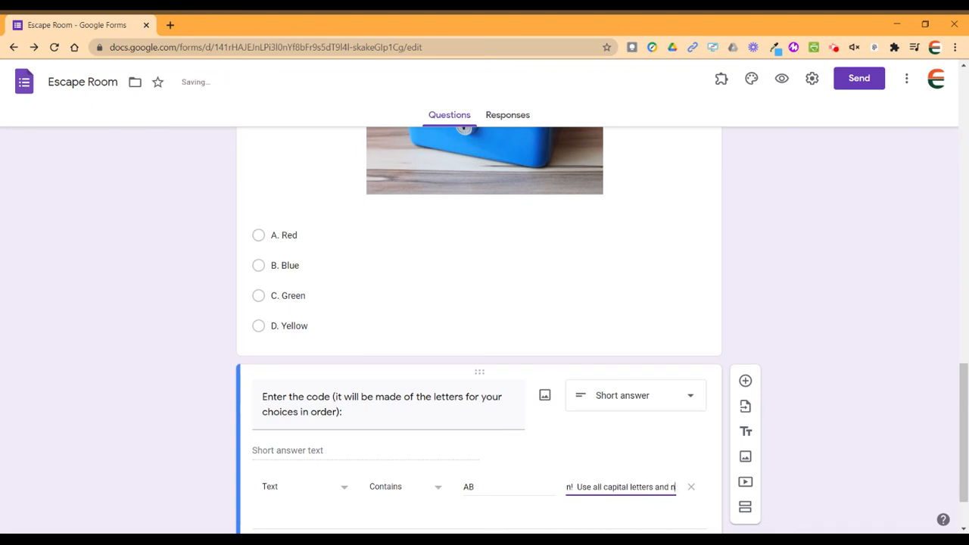
{"action": "type", "text": "o spaces"}
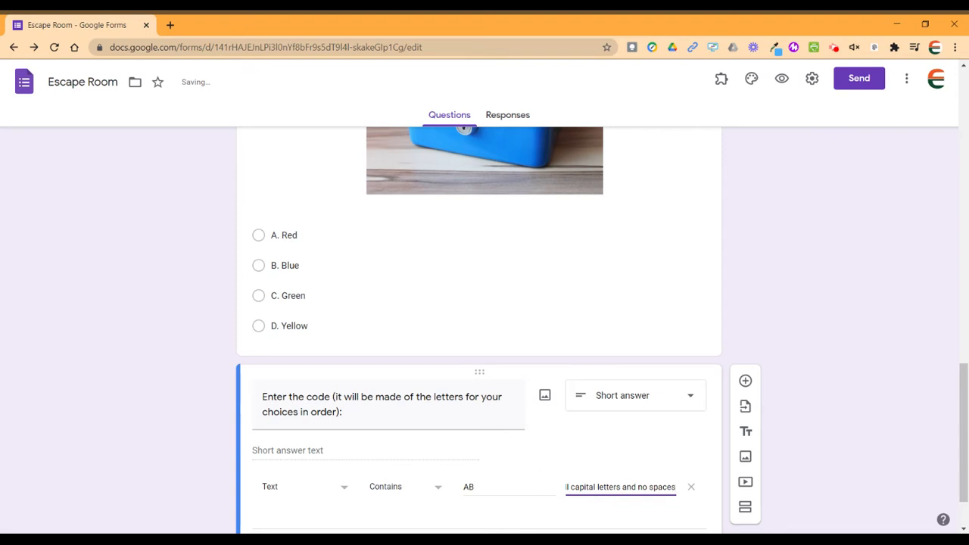
{"action": "left_click", "coordinate": [890, 372]}
{"action": "scroll", "coordinate": [962, 385], "scroll_direction": "down", "scroll_amount": 1}
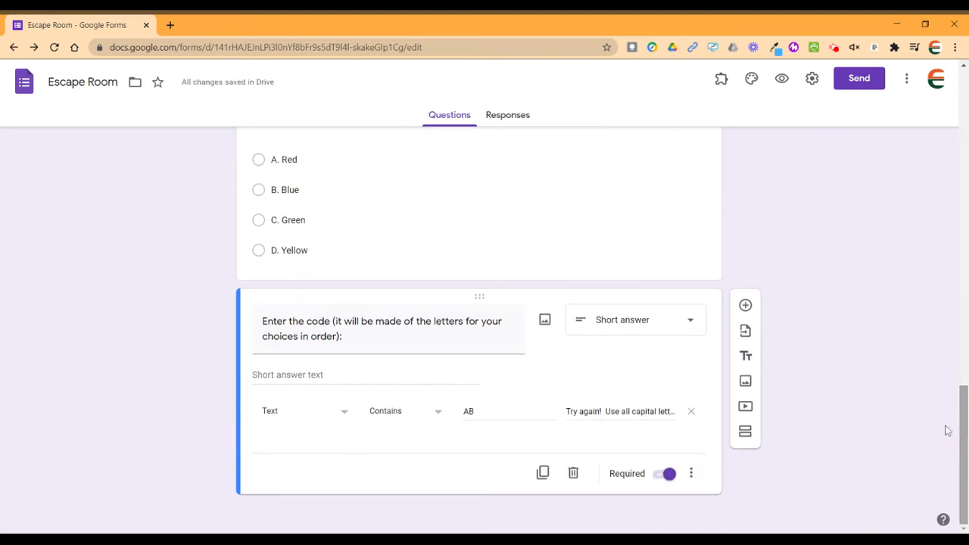
Add a new section after the code question and title it 'Lock 2'.
{"action": "left_click", "coordinate": [753, 432]}
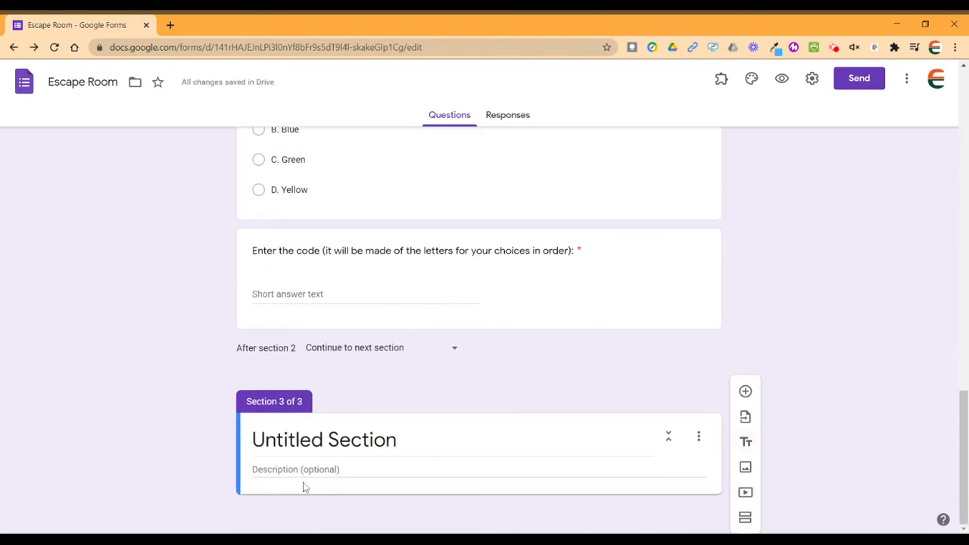
{"action": "left_click", "coordinate": [323, 440]}
{"action": "type", "text": "Lock 2"}
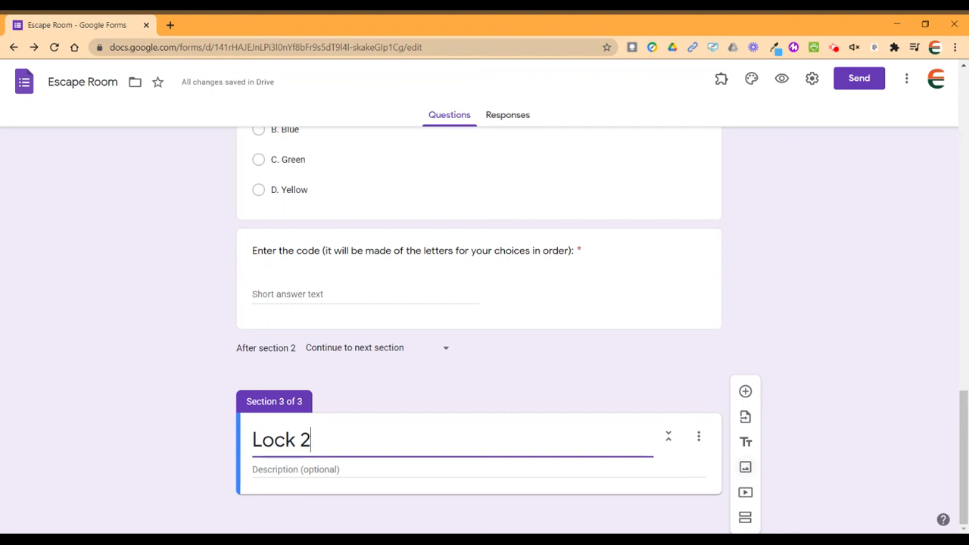
{"action": "left_click", "coordinate": [746, 468]}
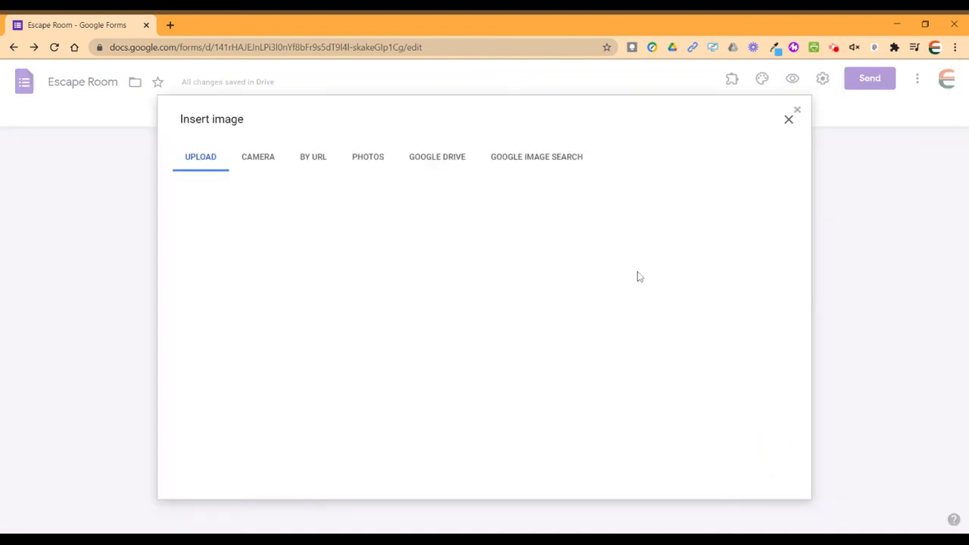
Insert the Escape Room.png solar system picture from Google Drive's Recent files.
{"action": "left_click", "coordinate": [451, 168]}
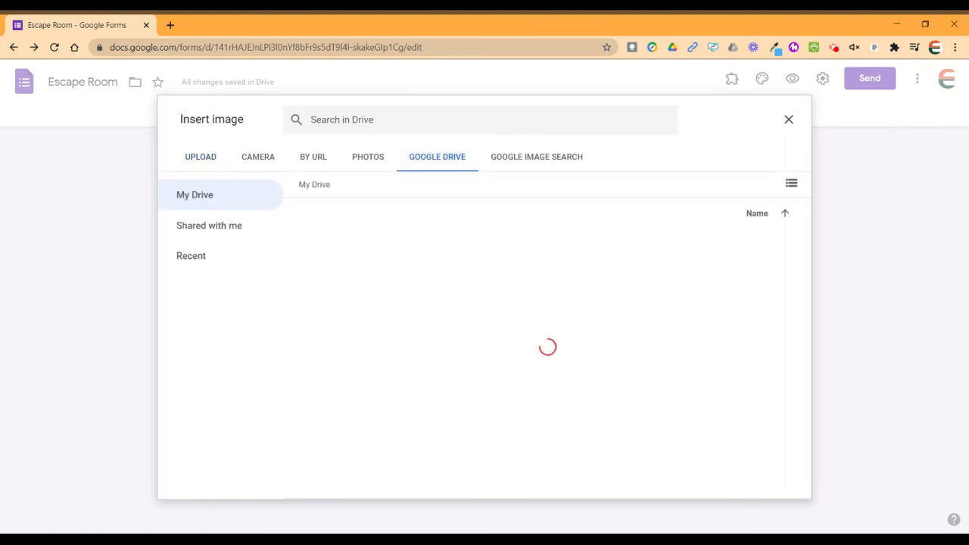
{"action": "left_click", "coordinate": [194, 264]}
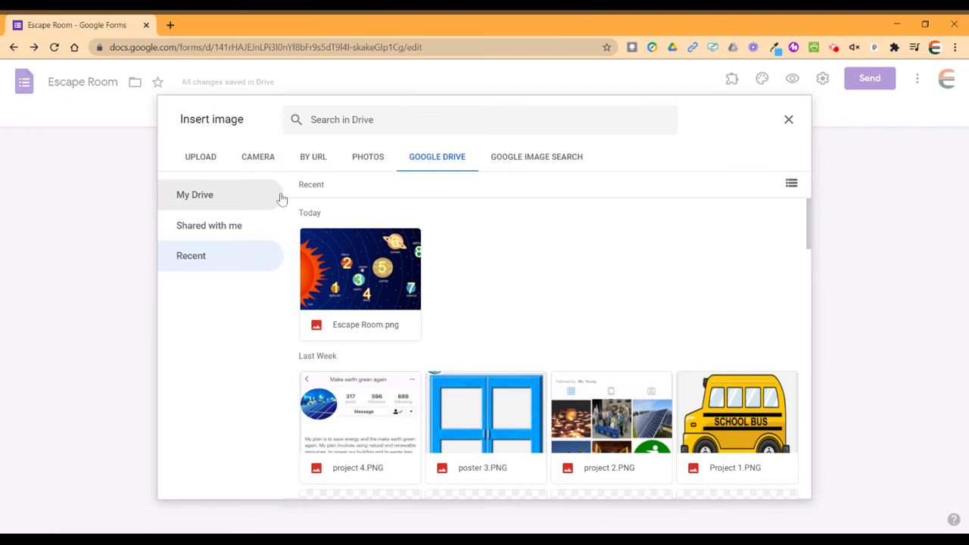
{"action": "left_click", "coordinate": [360, 272]}
{"action": "left_click", "coordinate": [779, 483]}
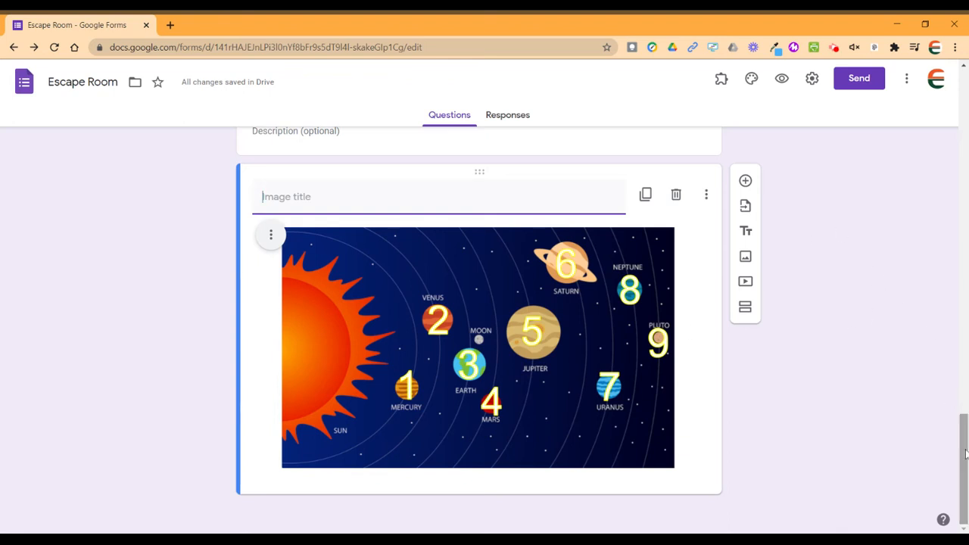
Add the short-answer question 'Which number represents the planet with the moon named Io?'.
{"action": "left_click", "coordinate": [746, 182]}
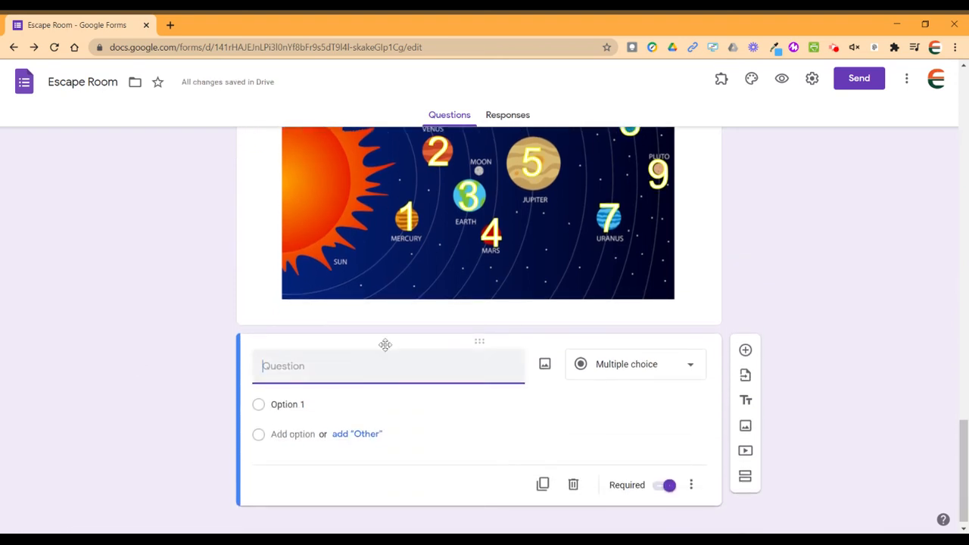
{"action": "type", "text": "Which numb"}
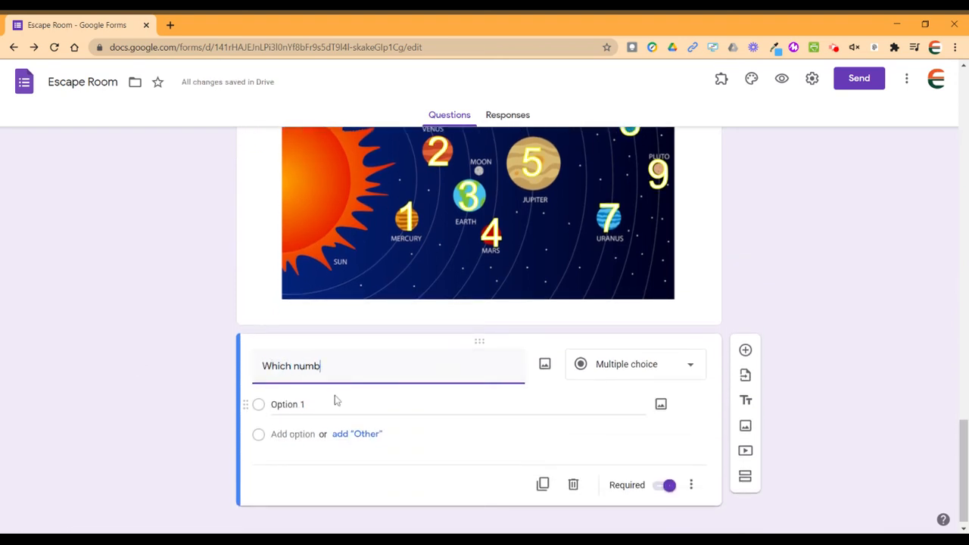
{"action": "type", "text": "er repre"}
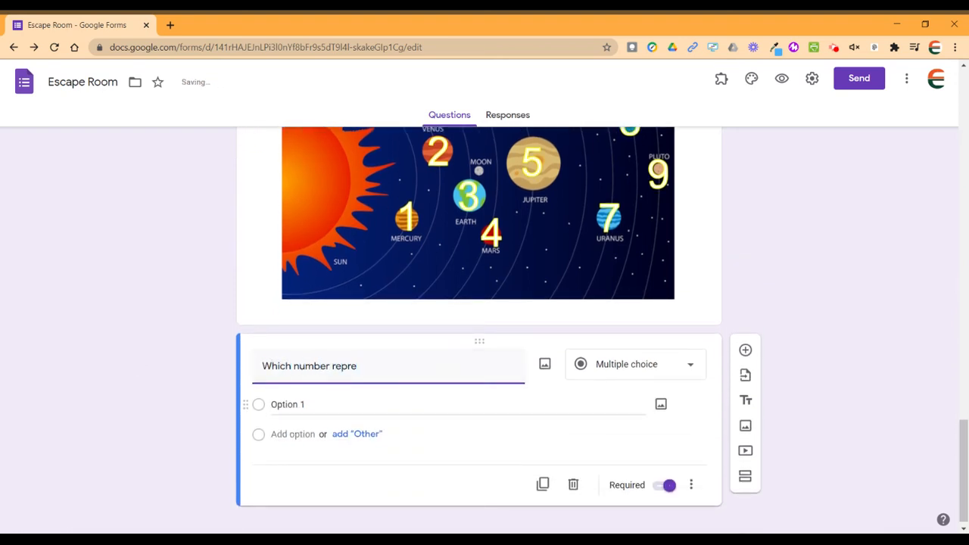
{"action": "type", "text": "sents the planteet with the "}
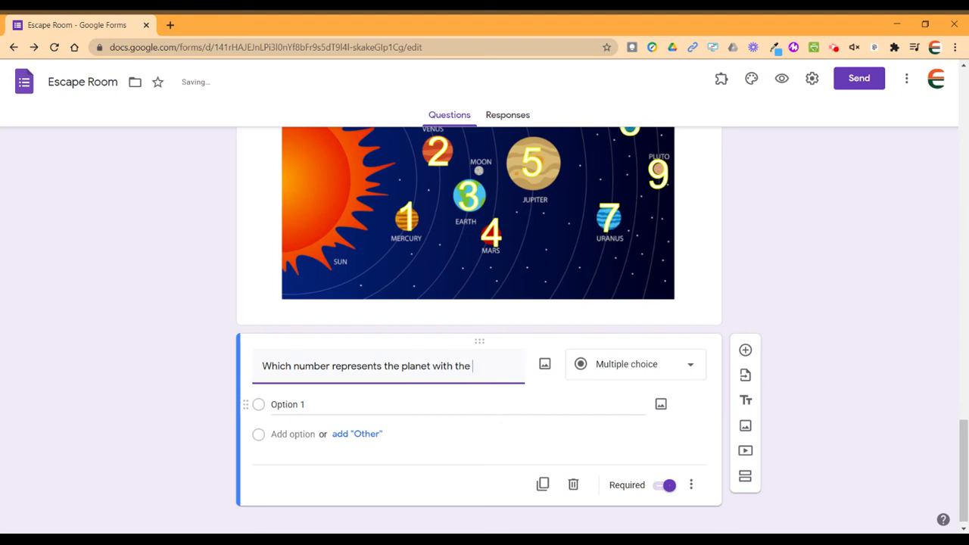
{"action": "type", "text": "moon named IO"}
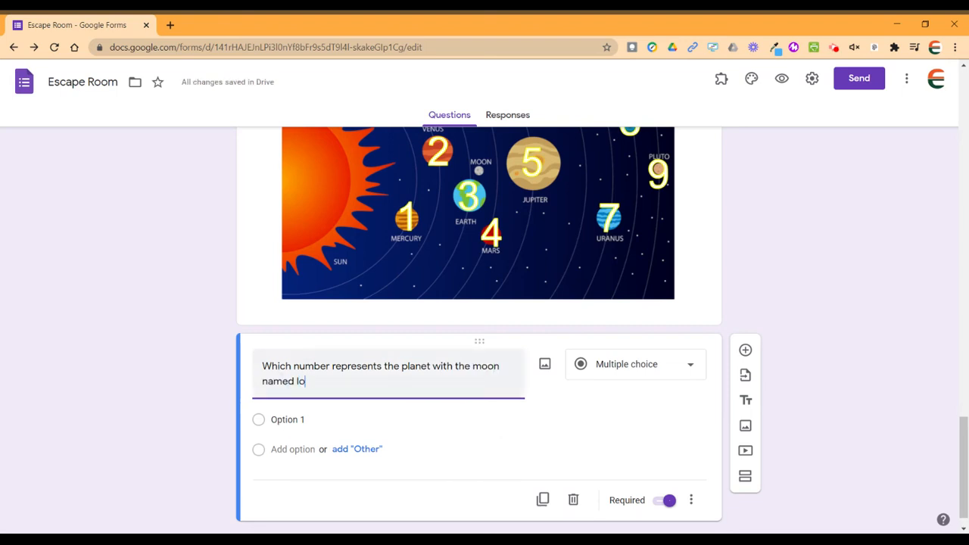
{"action": "type", "text": "?"}
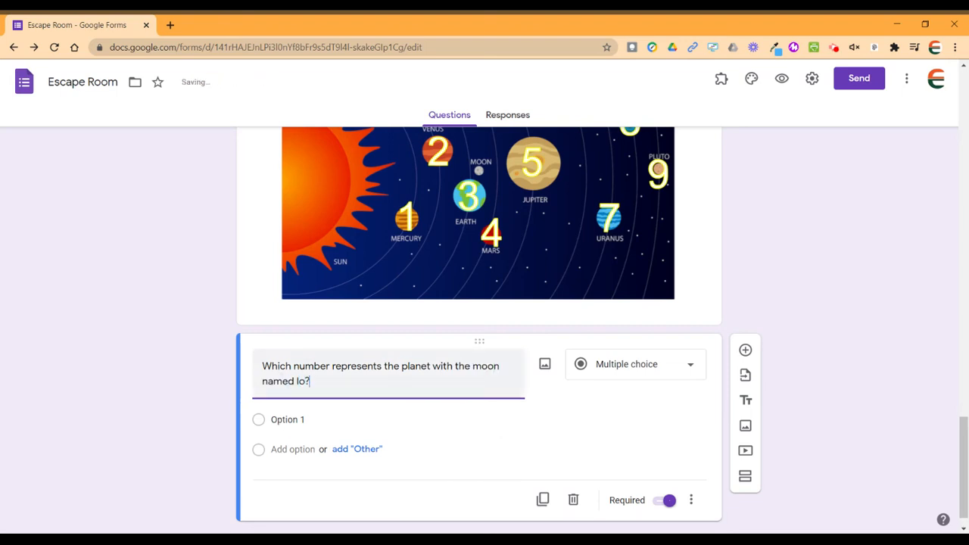
{"action": "left_click", "coordinate": [668, 371]}
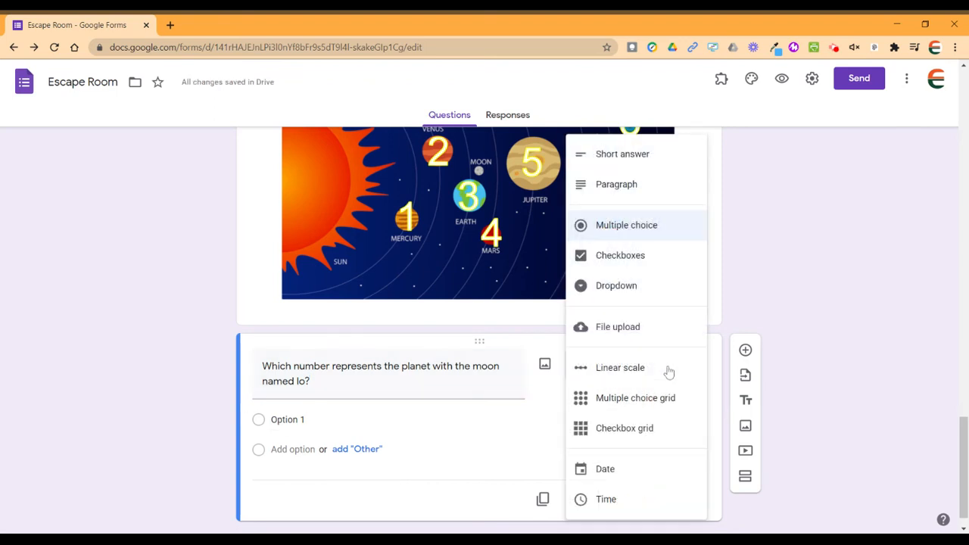
{"action": "left_click", "coordinate": [637, 165]}
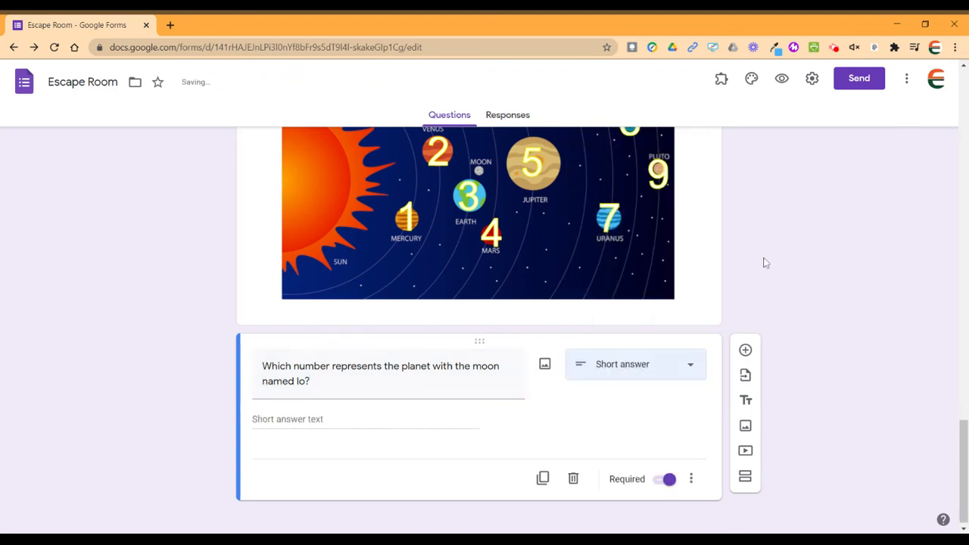
{"action": "scroll", "coordinate": [121, 268], "scroll_direction": "up", "scroll_amount": 1}
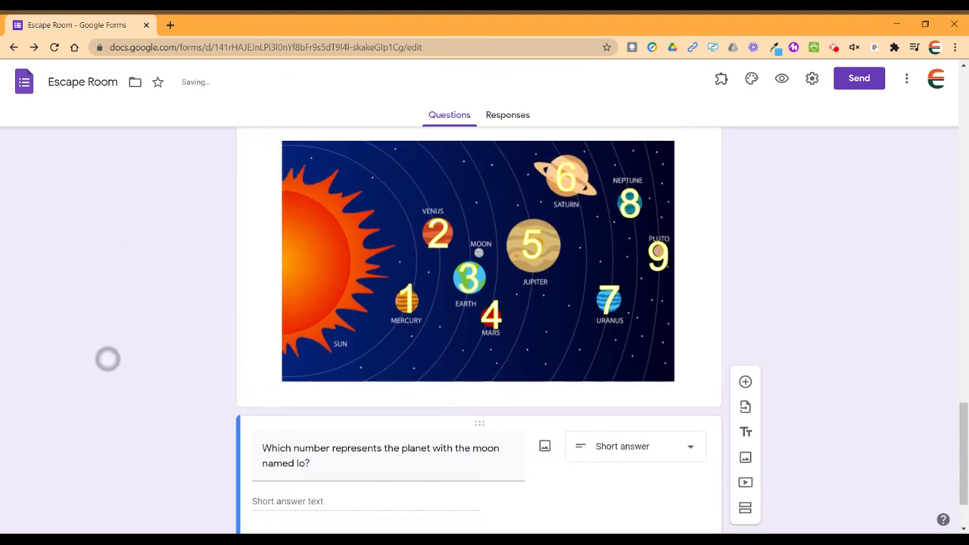
{"action": "scroll", "coordinate": [106, 359], "scroll_direction": "down", "scroll_amount": 1}
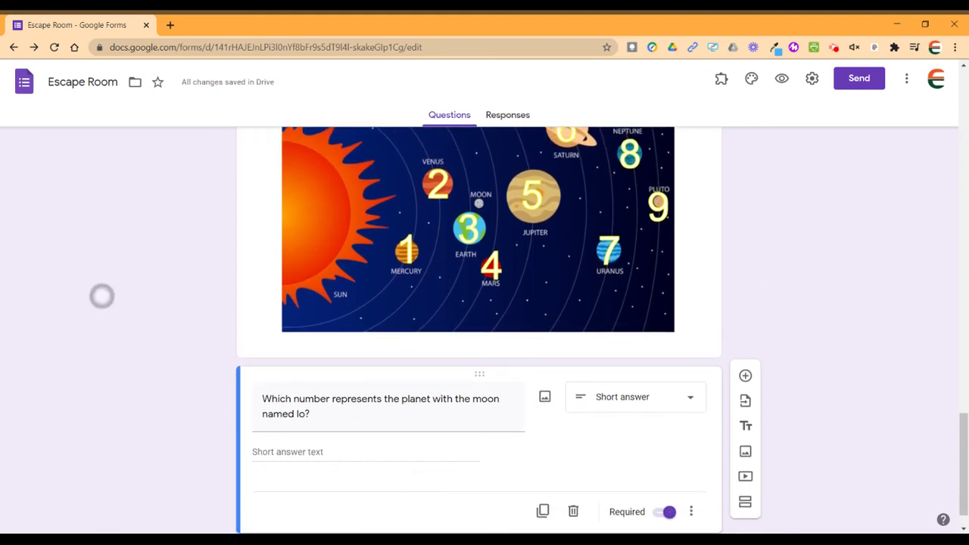
Add the short-answer question 'Which number represents something that is no longer planet?'.
{"action": "left_click", "coordinate": [746, 383]}
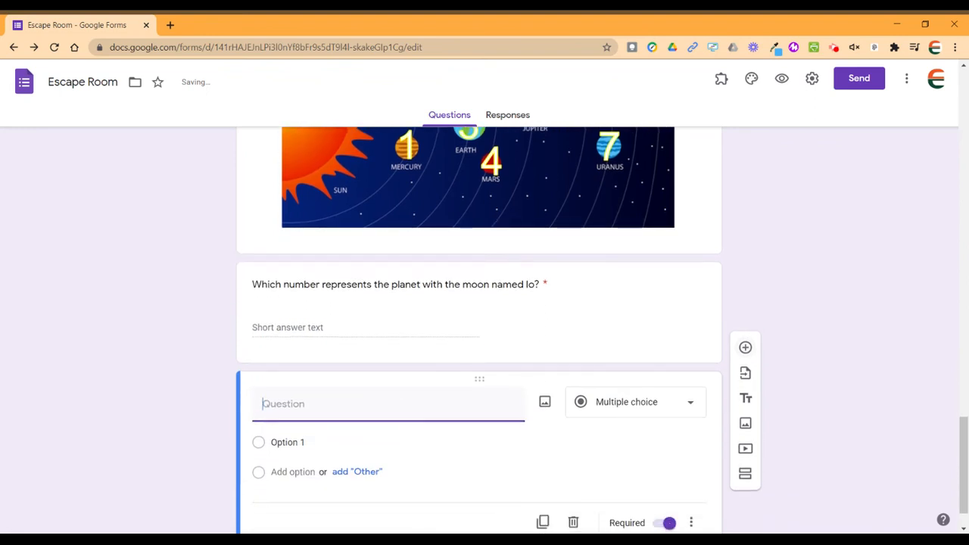
{"action": "type", "text": "Which nu"}
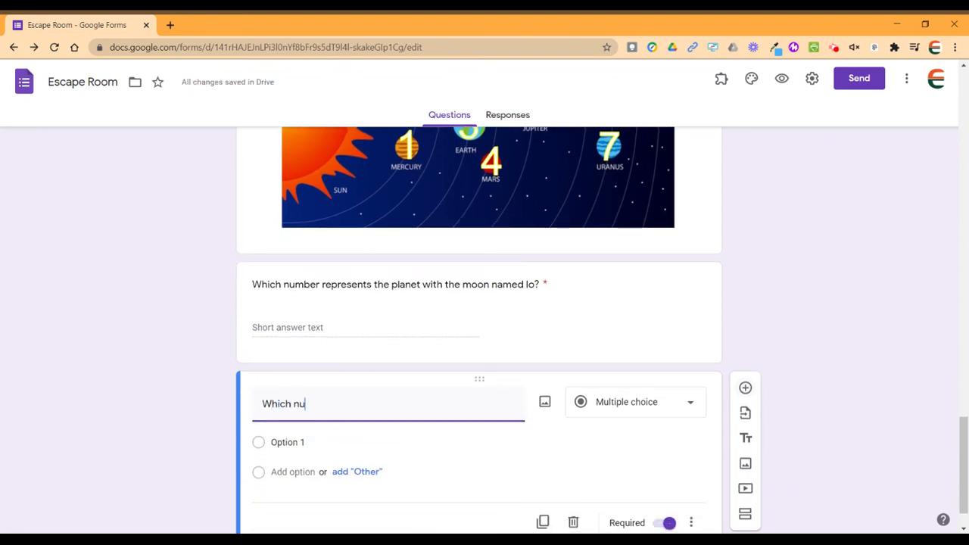
{"action": "type", "text": "mber represents t"}
{"action": "key", "text": "BackSpace"}
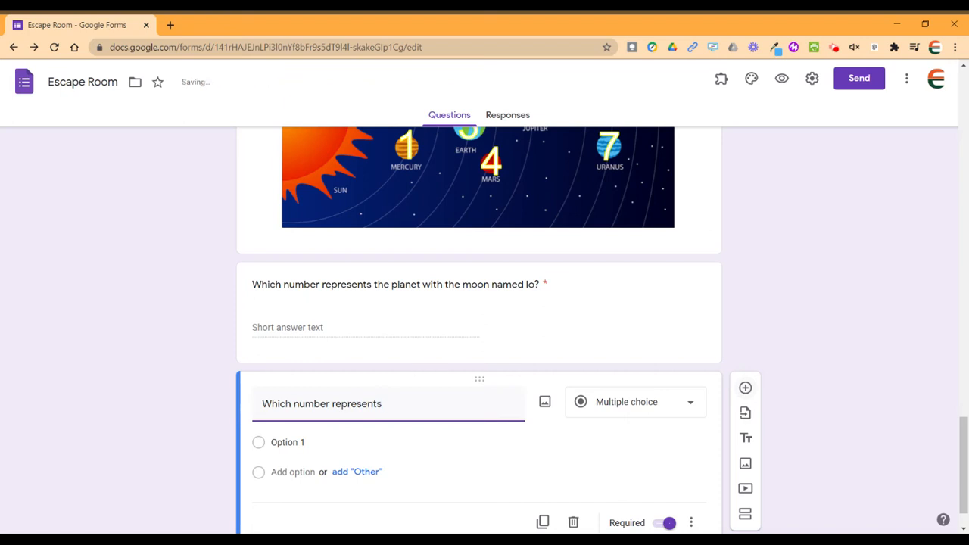
{"action": "type", "text": "something that "}
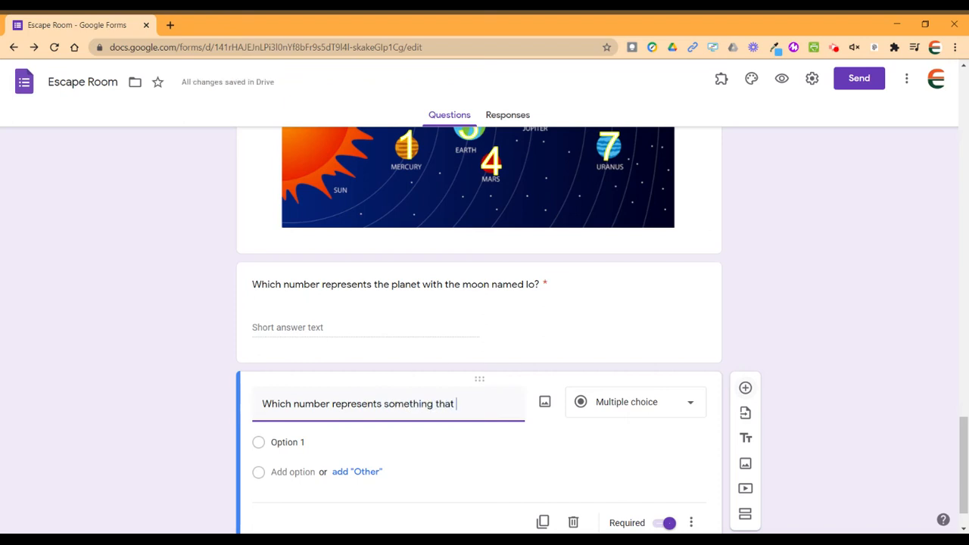
{"action": "type", "text": "is no lo"}
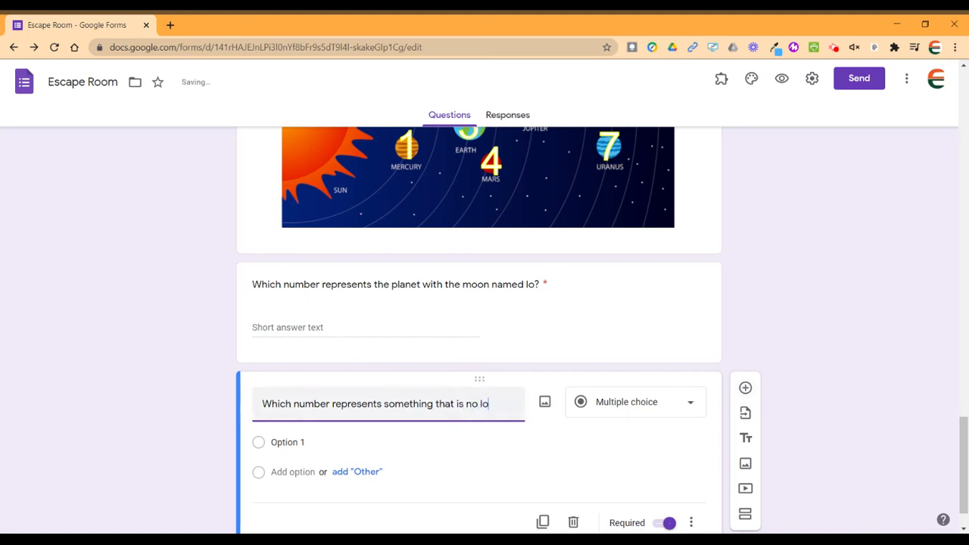
{"action": "type", "text": "nger planet?"}
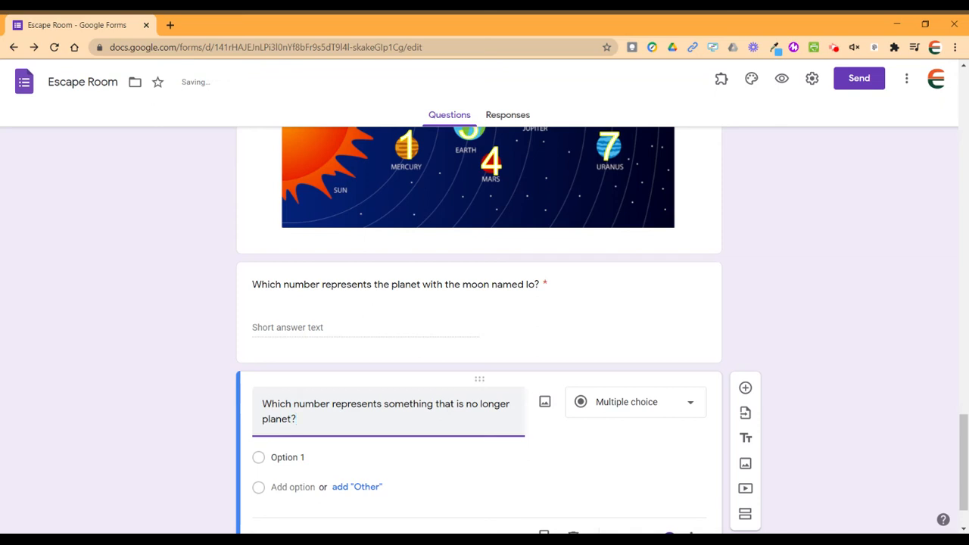
{"action": "left_click", "coordinate": [662, 409]}
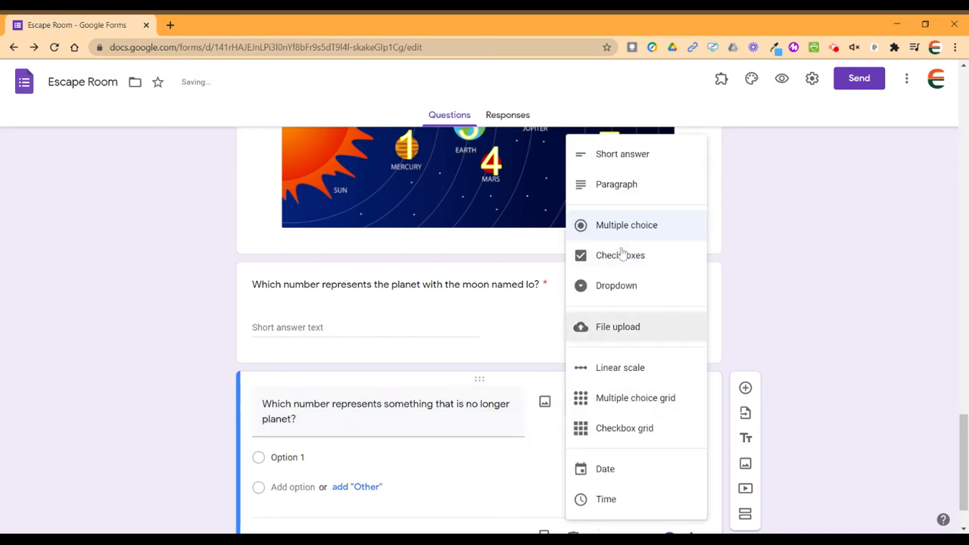
{"action": "left_click", "coordinate": [616, 156]}
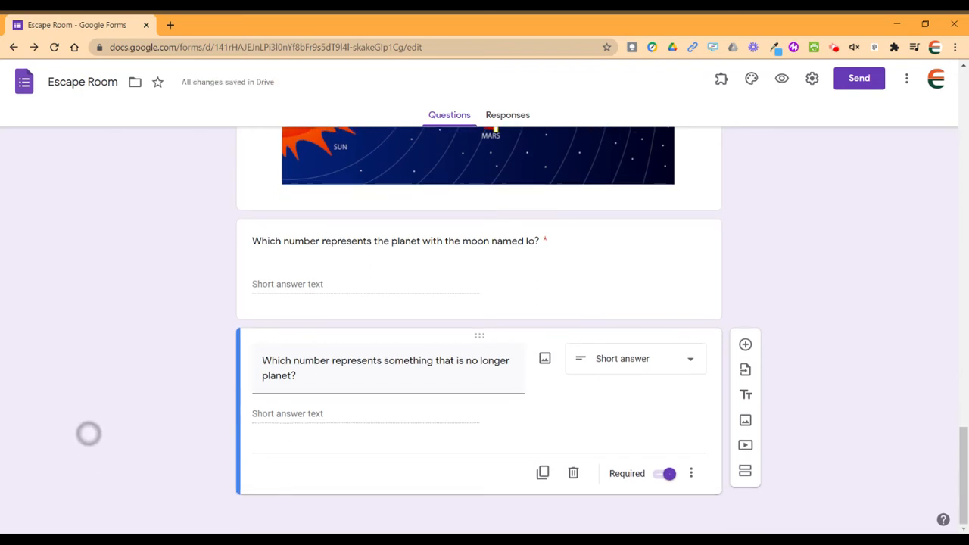
Add the short-answer question 'Which number represents the red planet?'.
{"action": "left_click", "coordinate": [746, 345]}
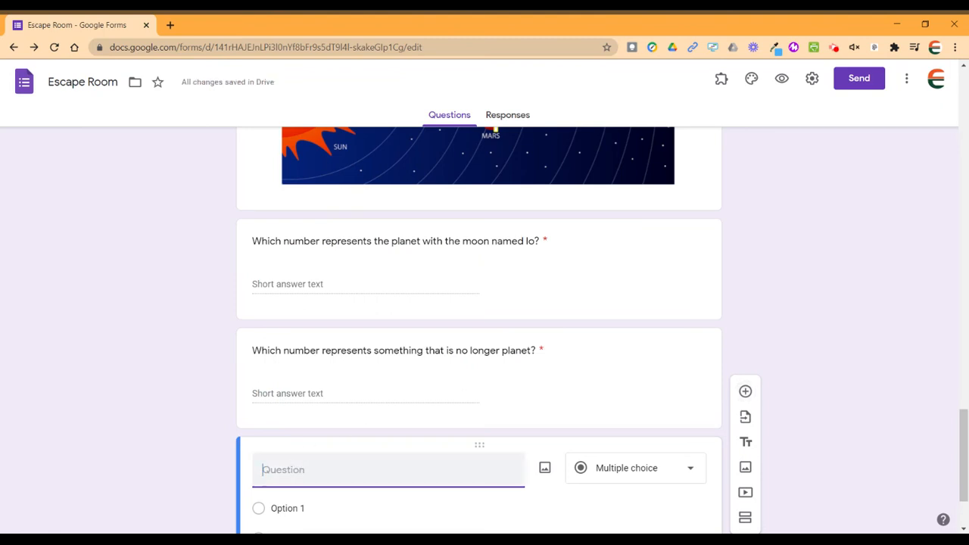
{"action": "type", "text": "Which nu"}
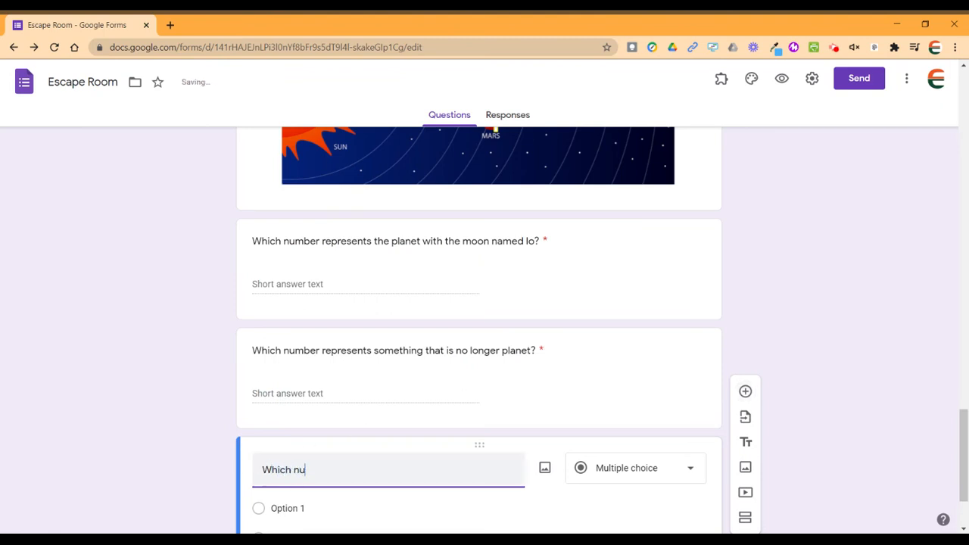
{"action": "type", "text": "mber repres"}
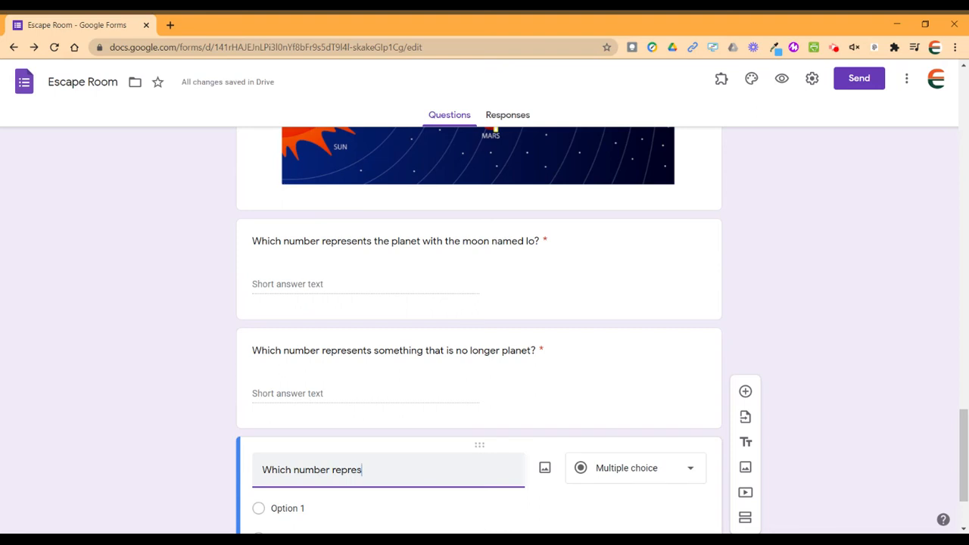
{"action": "type", "text": "ents the red planet?"}
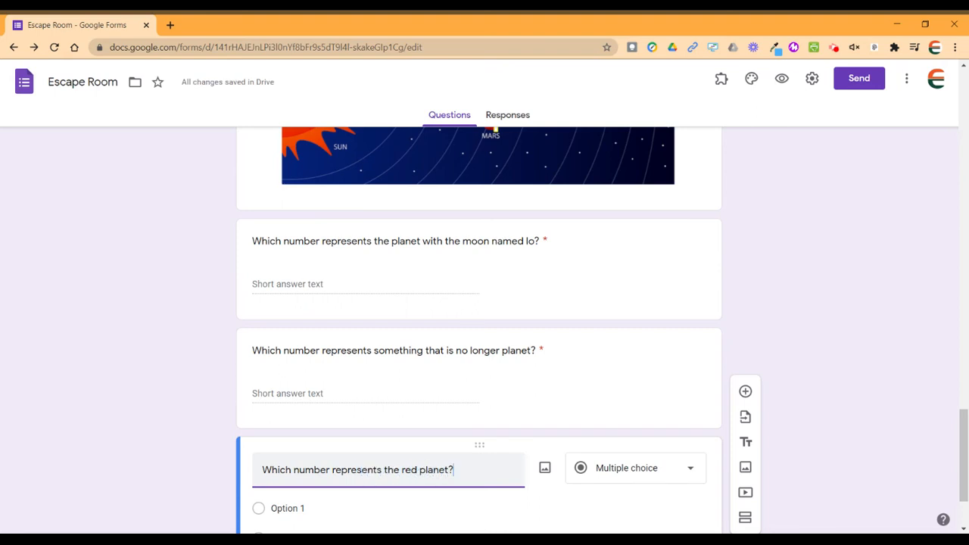
{"action": "left_click", "coordinate": [672, 467]}
{"action": "left_click", "coordinate": [633, 155]}
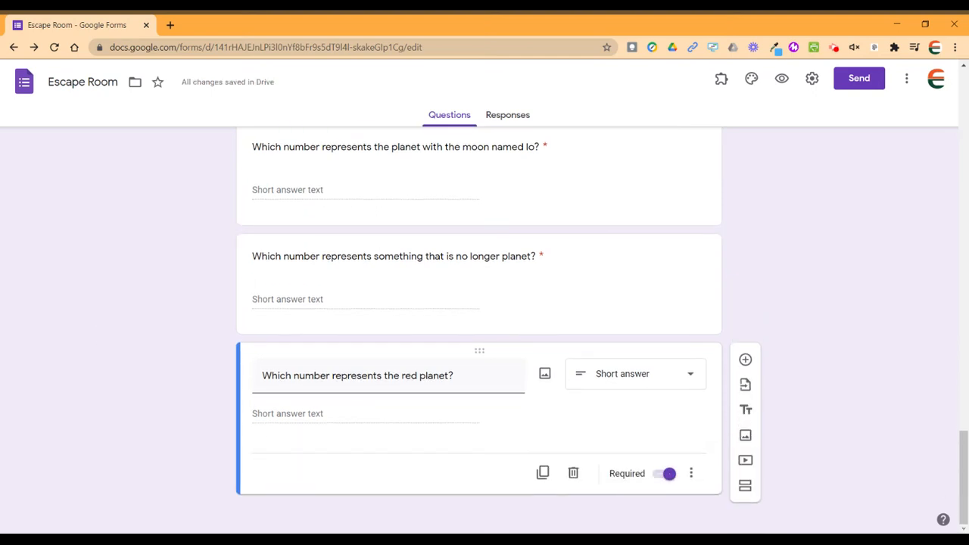
{"action": "left_click", "coordinate": [745, 361]}
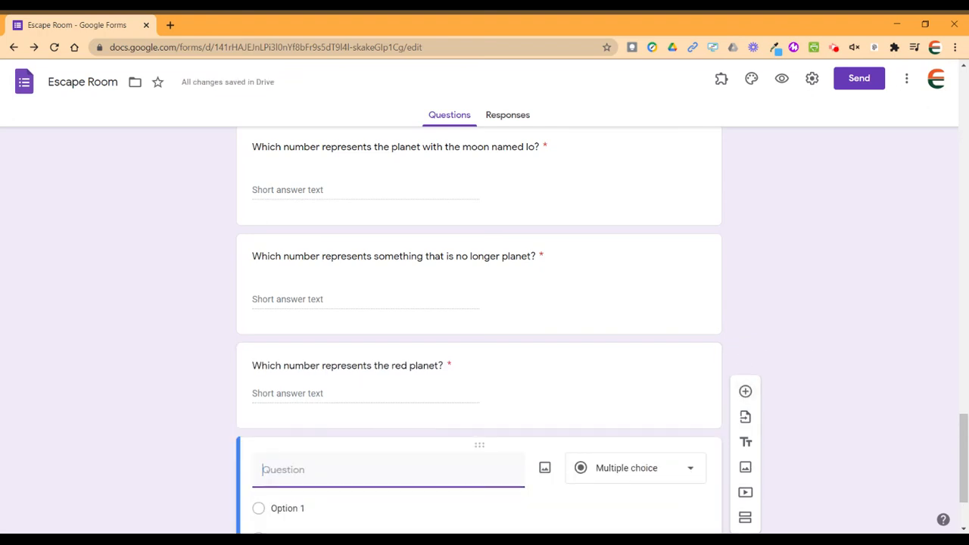
Title the new question 'Enter the code (it will be the numbers of your answers in order)'.
{"action": "scroll", "coordinate": [112, 350], "scroll_direction": "up", "scroll_amount": 9}
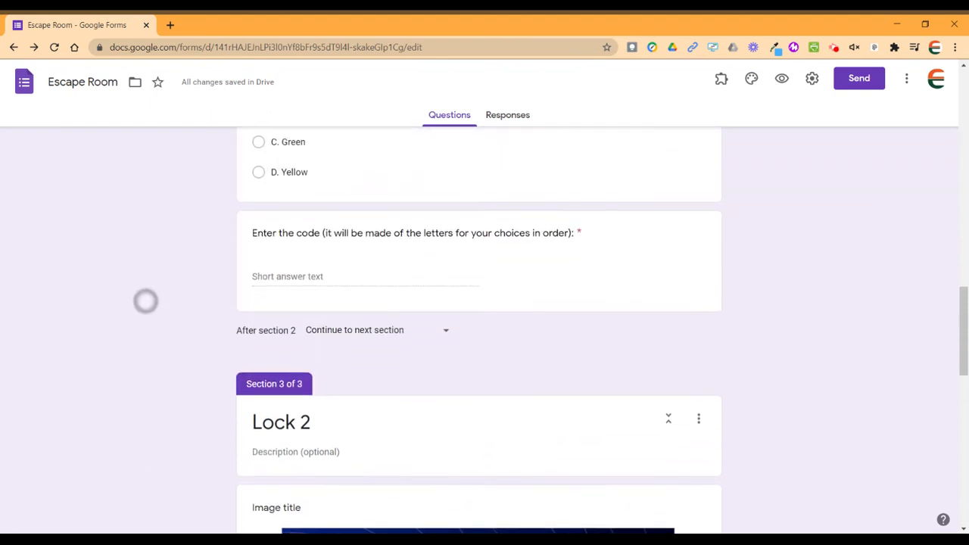
{"action": "scroll", "coordinate": [145, 302], "scroll_direction": "down", "scroll_amount": 10}
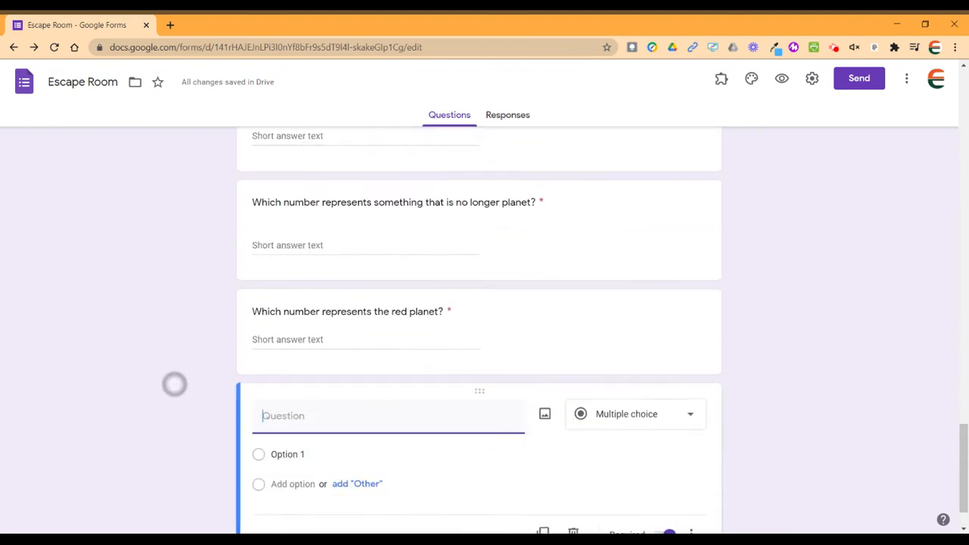
{"action": "scroll", "coordinate": [174, 383], "scroll_direction": "down", "scroll_amount": 1}
{"action": "type", "text": "En"}
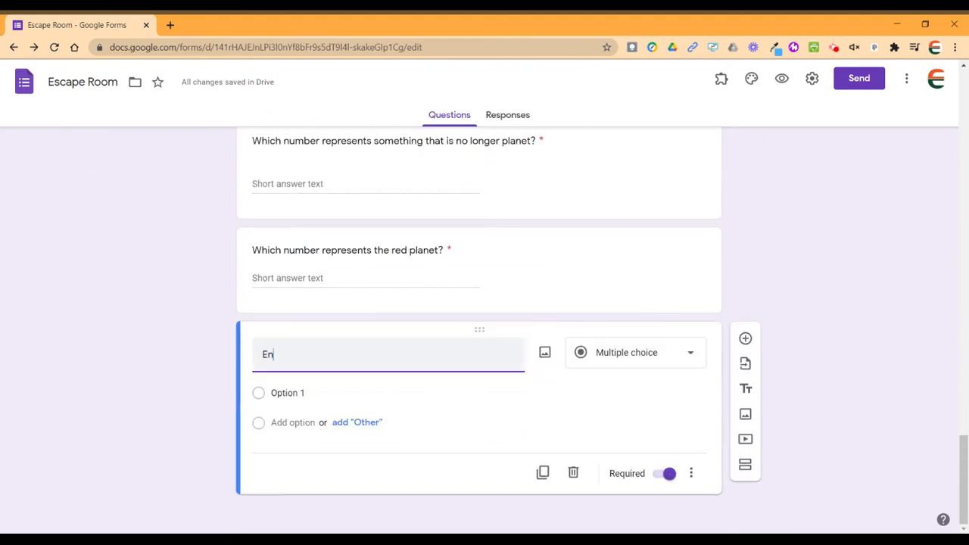
{"action": "type", "text": "ter the code (it will"}
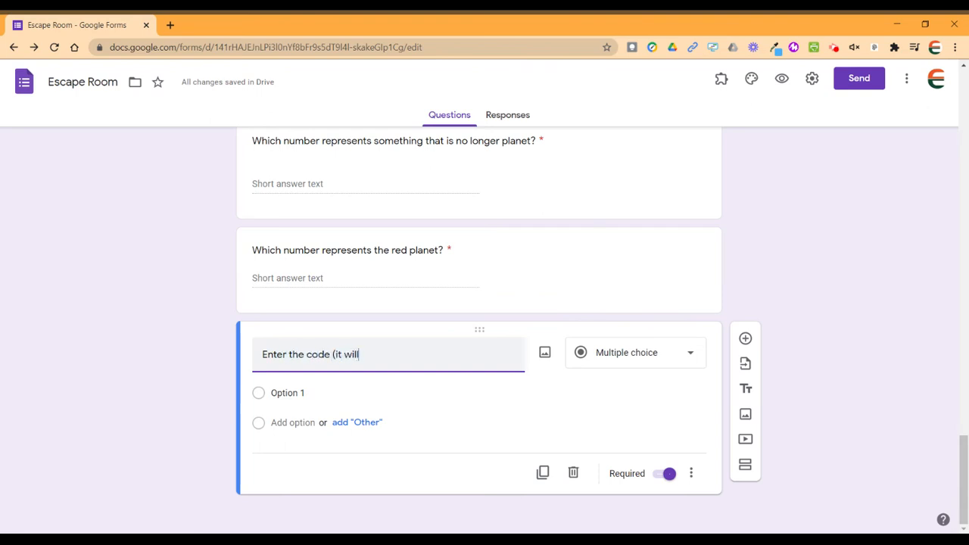
{"action": "type", "text": " be the numbers of"}
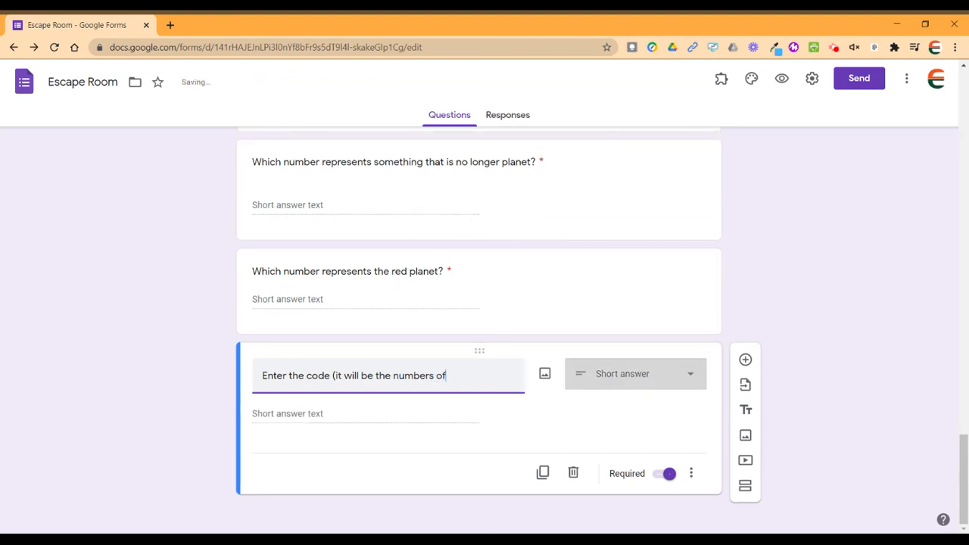
{"action": "type", "text": " your answer"}
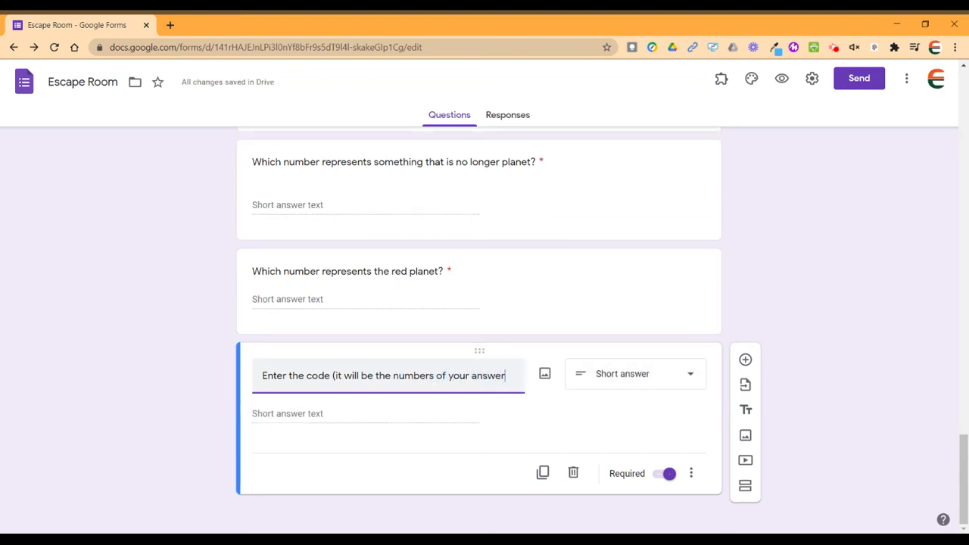
{"action": "type", "text": "s in order):"}
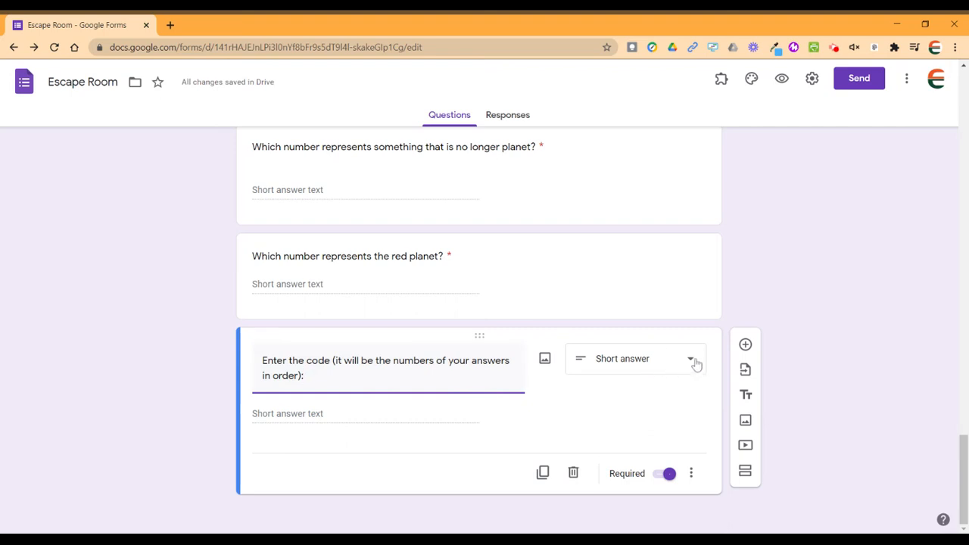
Add response validation to the code question using the Number 'Equal to' rule.
{"action": "left_click", "coordinate": [692, 474]}
{"action": "left_click", "coordinate": [733, 511]}
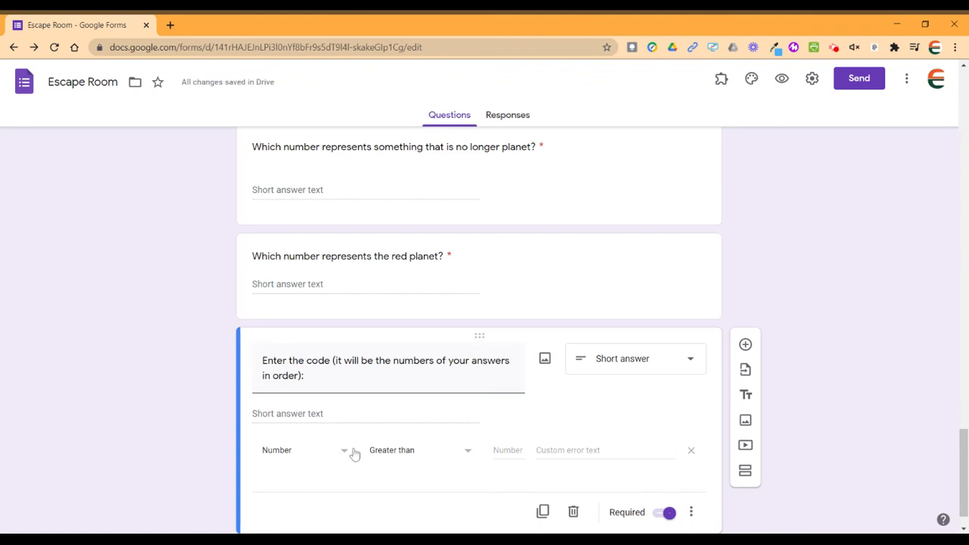
{"action": "left_click", "coordinate": [394, 454]}
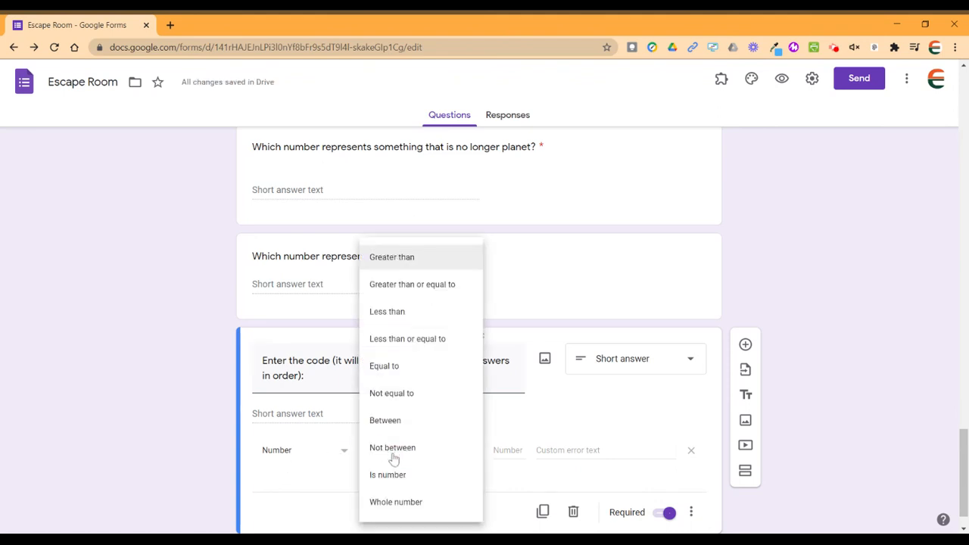
{"action": "left_click", "coordinate": [386, 366]}
{"action": "scroll", "coordinate": [211, 385], "scroll_direction": "up", "scroll_amount": 5}
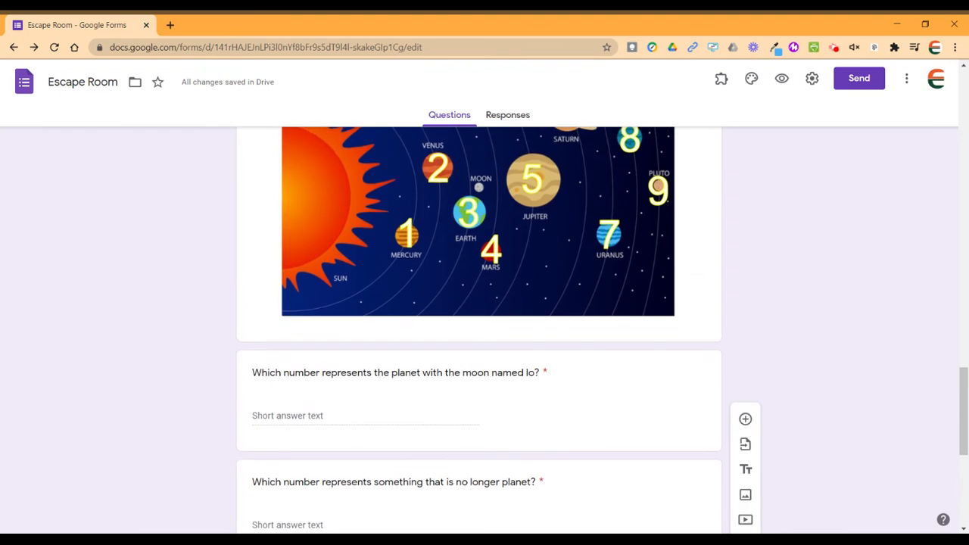
{"action": "scroll", "coordinate": [174, 435], "scroll_direction": "up", "scroll_amount": 1}
{"action": "scroll", "coordinate": [136, 435], "scroll_direction": "down", "scroll_amount": 2}
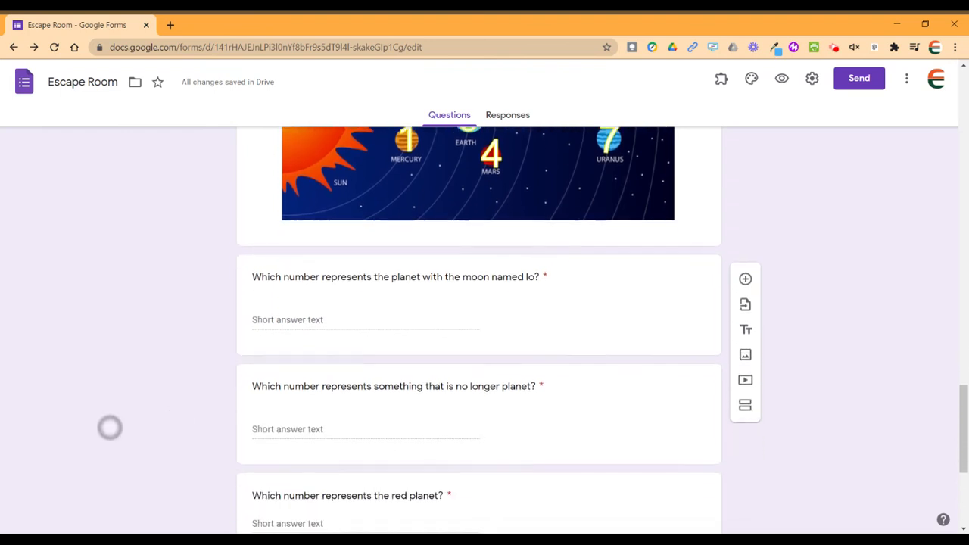
{"action": "scroll", "coordinate": [78, 283], "scroll_direction": "up", "scroll_amount": 3}
{"action": "scroll", "coordinate": [90, 342], "scroll_direction": "down", "scroll_amount": 3}
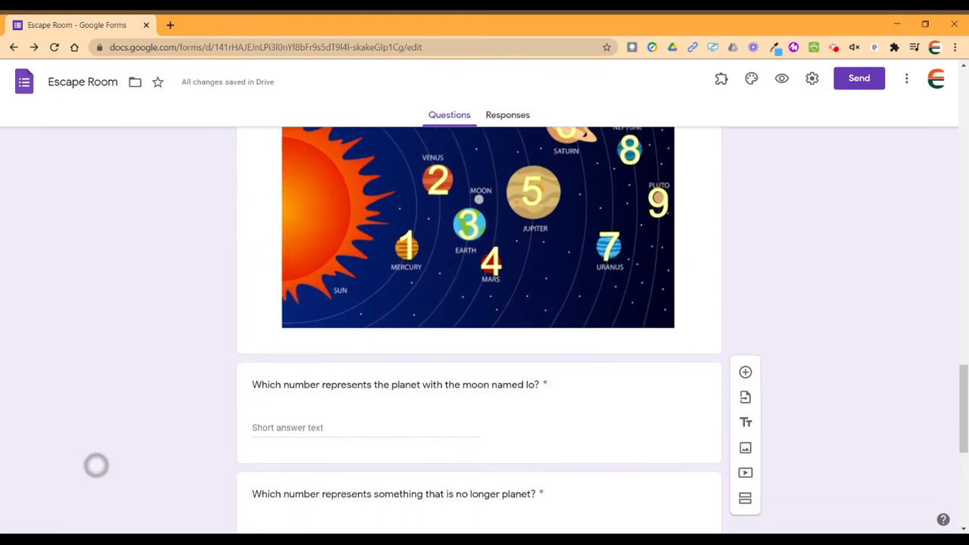
{"action": "scroll", "coordinate": [96, 398], "scroll_direction": "up", "scroll_amount": 2}
{"action": "scroll", "coordinate": [100, 220], "scroll_direction": "down", "scroll_amount": 1}
{"action": "scroll", "coordinate": [99, 378], "scroll_direction": "down", "scroll_amount": 2}
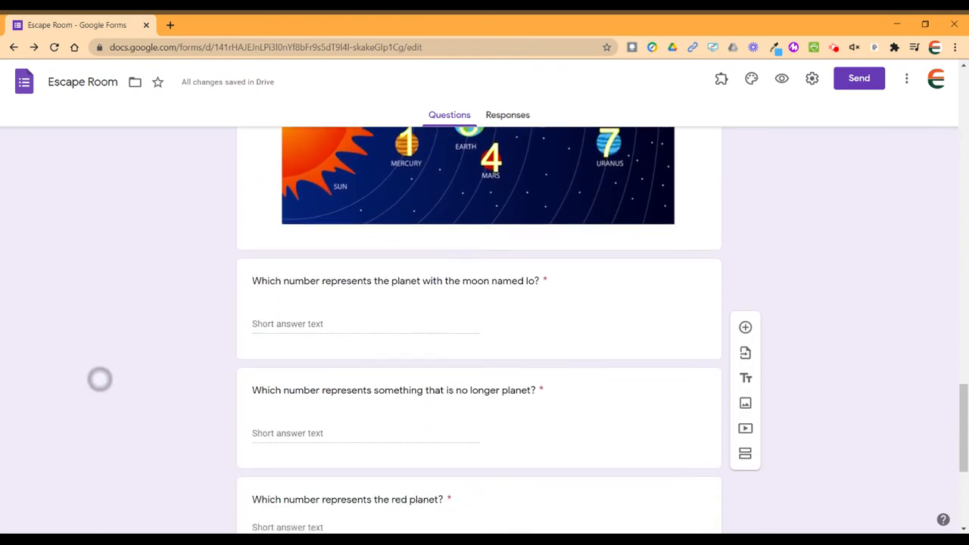
{"action": "scroll", "coordinate": [99, 266], "scroll_direction": "up", "scroll_amount": 2}
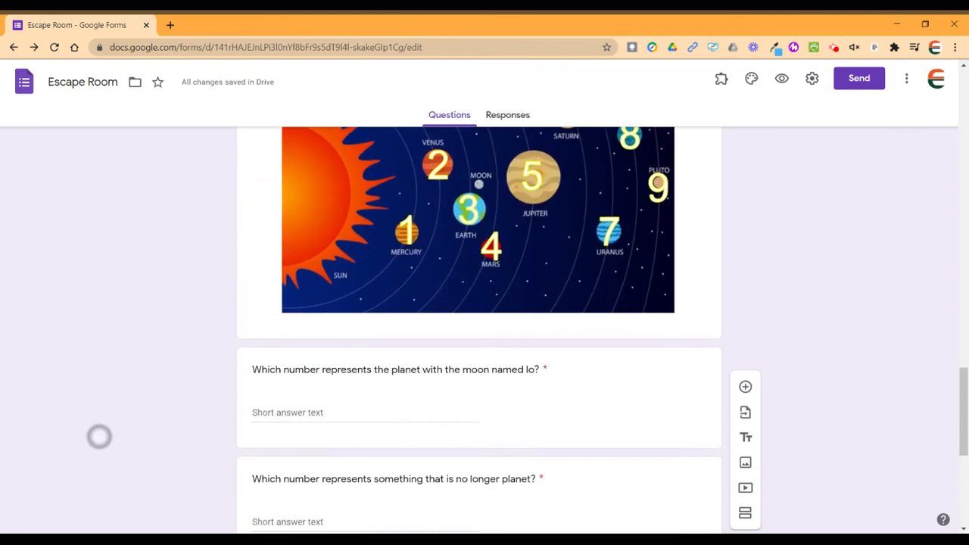
{"action": "scroll", "coordinate": [99, 424], "scroll_direction": "down", "scroll_amount": 4}
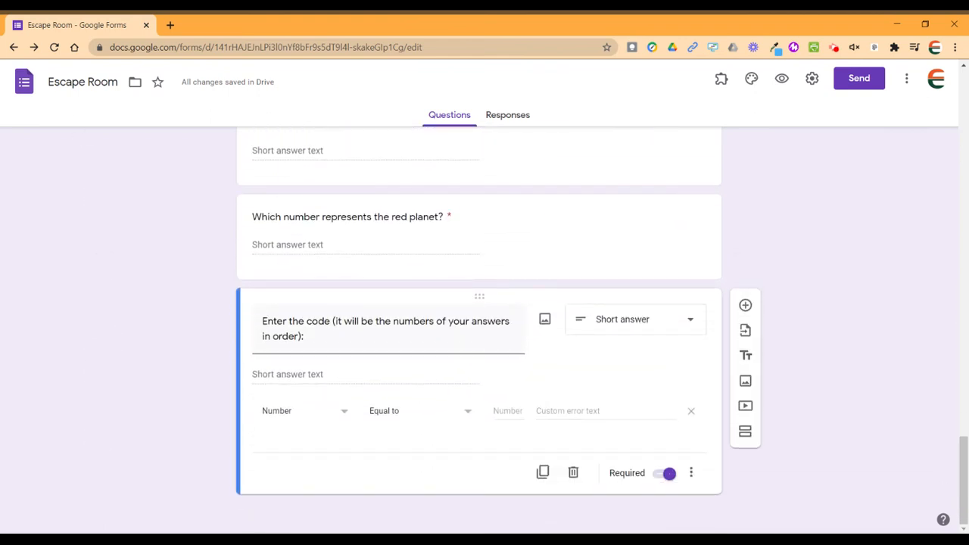
Require the code to equal 594, with error 'Try again! Review the planet activity'.
{"action": "left_click", "coordinate": [505, 411]}
{"action": "type", "text": "594"}
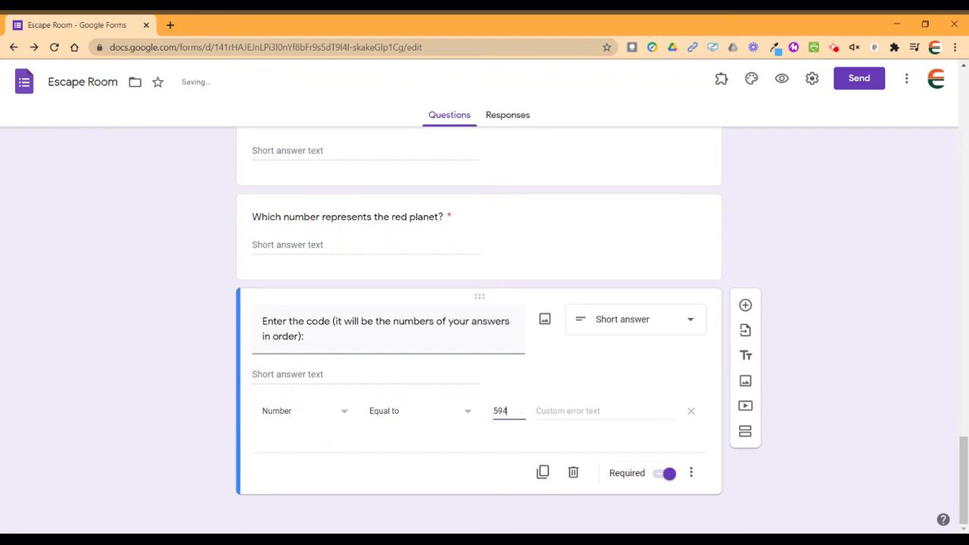
{"action": "left_click", "coordinate": [575, 411]}
{"action": "type", "text": "T"}
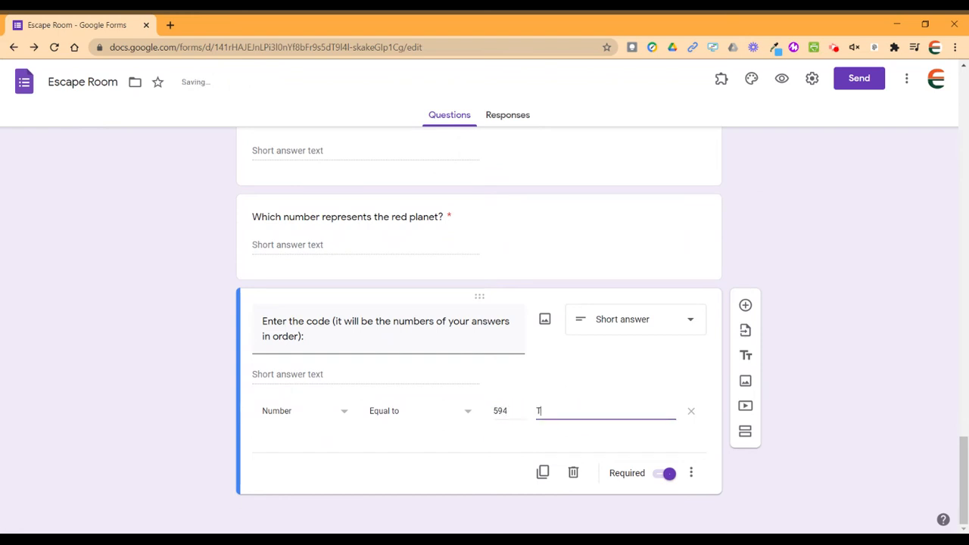
{"action": "type", "text": "ry again!"}
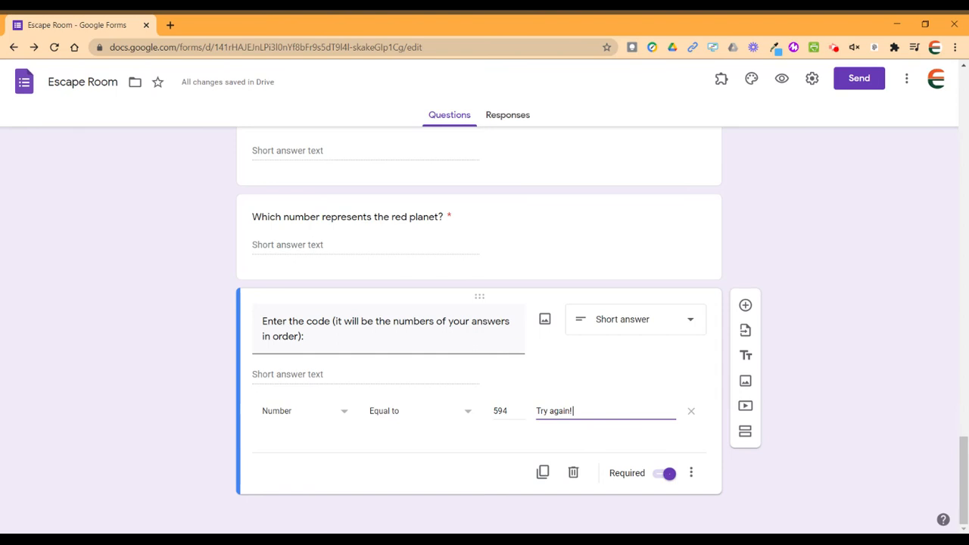
{"action": "type", "text": " Review the"}
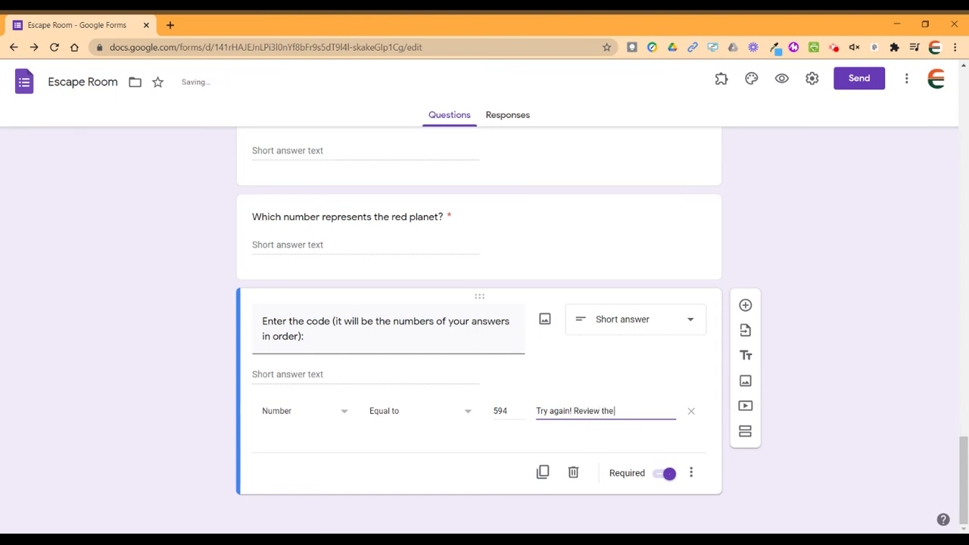
{"action": "type", "text": " planet activity!"}
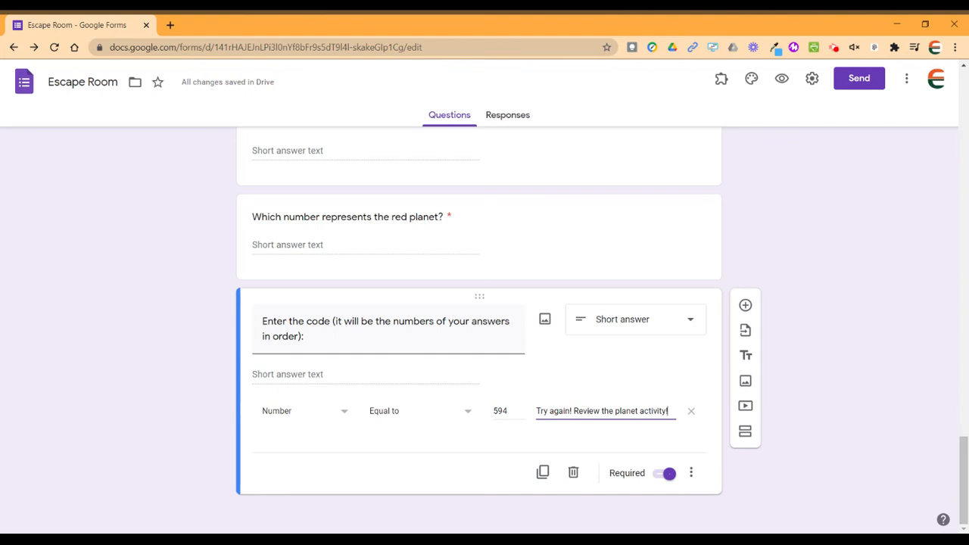
{"action": "scroll", "coordinate": [141, 374], "scroll_direction": "up", "scroll_amount": 3}
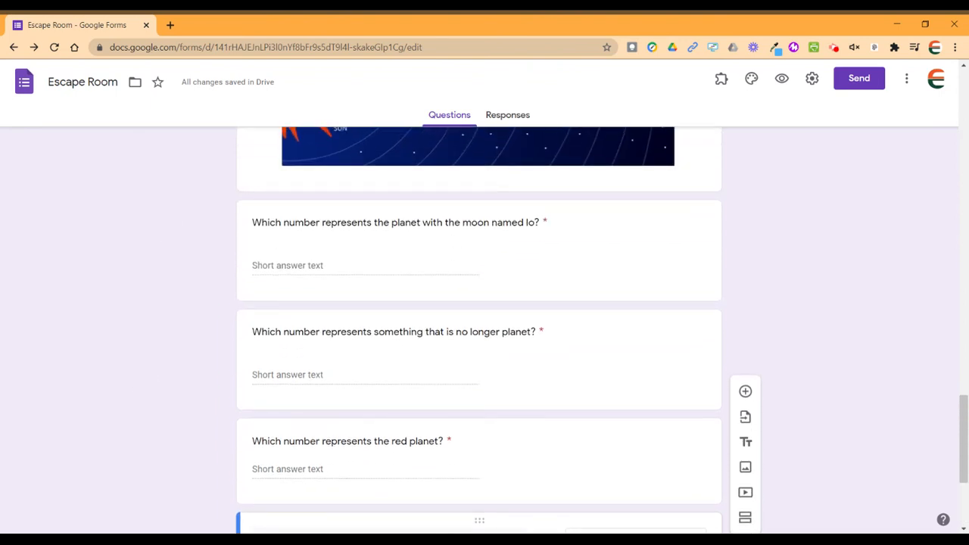
{"action": "scroll", "coordinate": [138, 401], "scroll_direction": "down", "scroll_amount": 3}
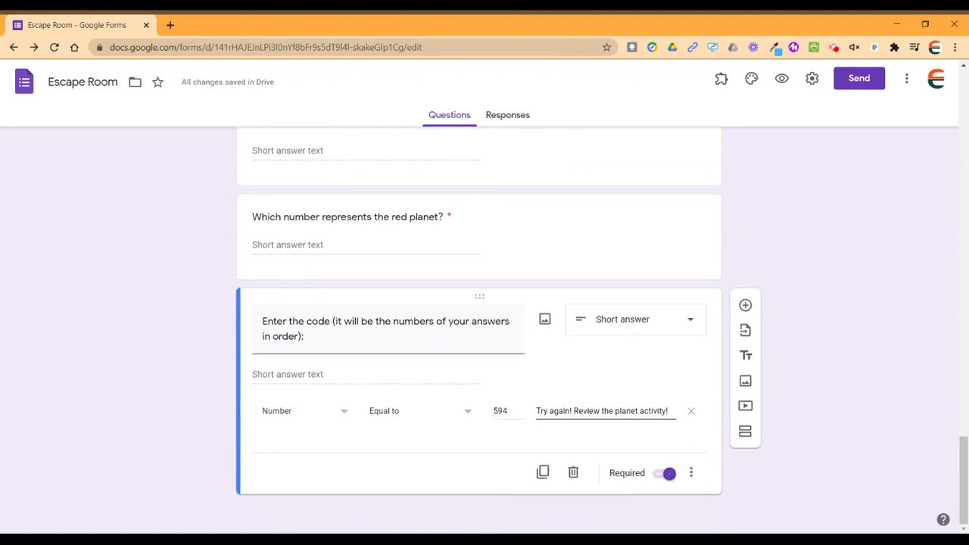
Add a fourth section after the code question and title it 'Lock 3'.
{"action": "left_click", "coordinate": [572, 410]}
{"action": "left_click", "coordinate": [745, 433]}
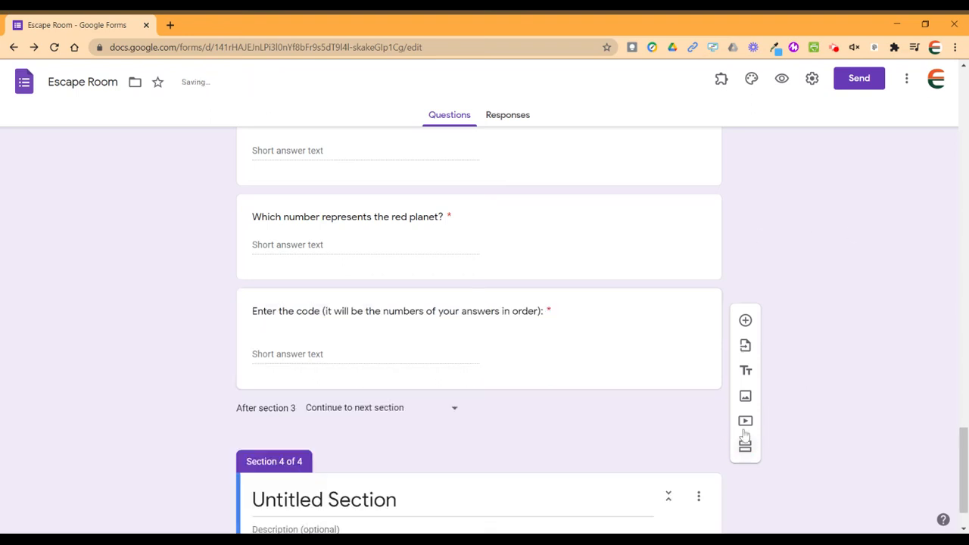
{"action": "mouse_move", "coordinate": [965, 473]}
{"action": "left_mouse_down"}
{"action": "mouse_move", "coordinate": [965, 488]}
{"action": "mouse_move", "coordinate": [965, 454]}
{"action": "mouse_move", "coordinate": [964, 486]}
{"action": "left_mouse_up"}
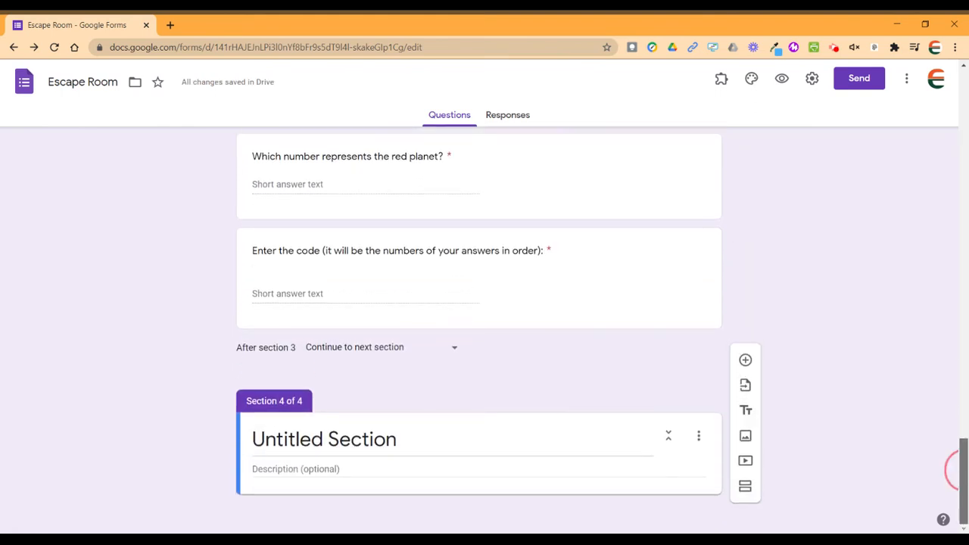
{"action": "left_click", "coordinate": [324, 439]}
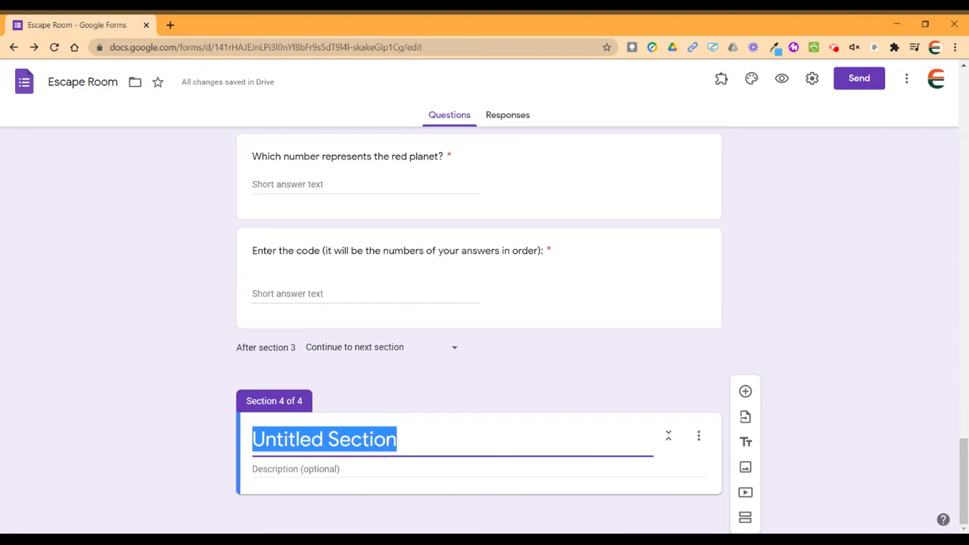
{"action": "type", "text": "Lock "}
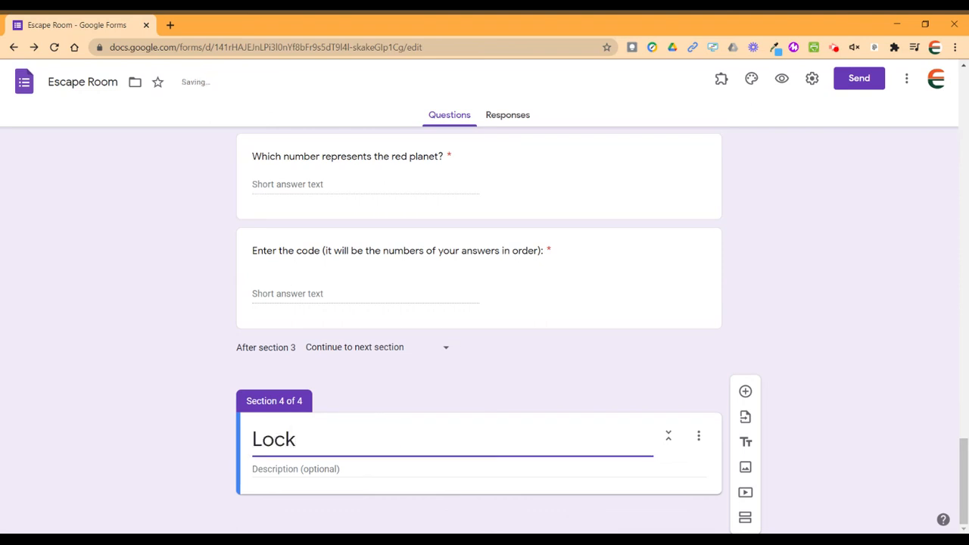
{"action": "type", "text": "3"}
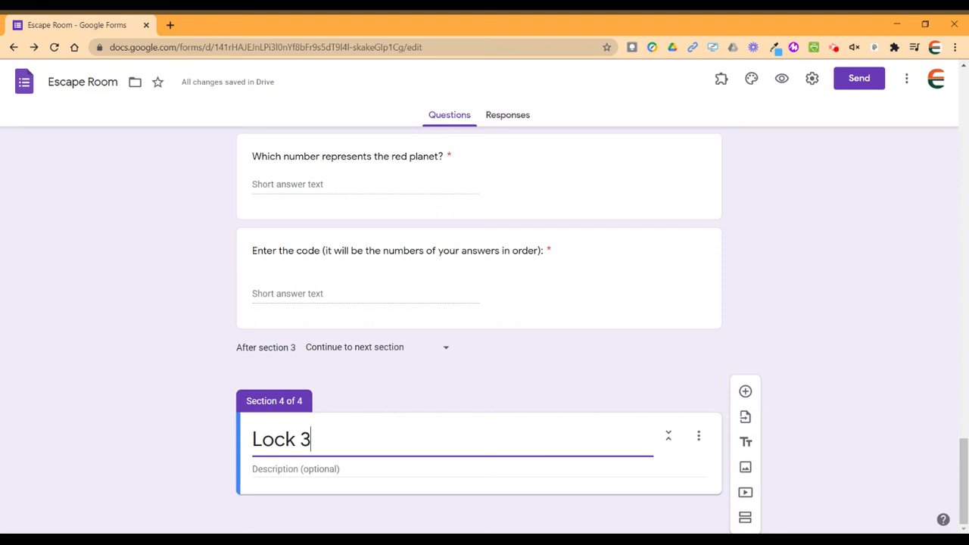
Add a required True/False question to Lock 3 stating the teacher's name, then start another blank question.
{"action": "left_click", "coordinate": [744, 393]}
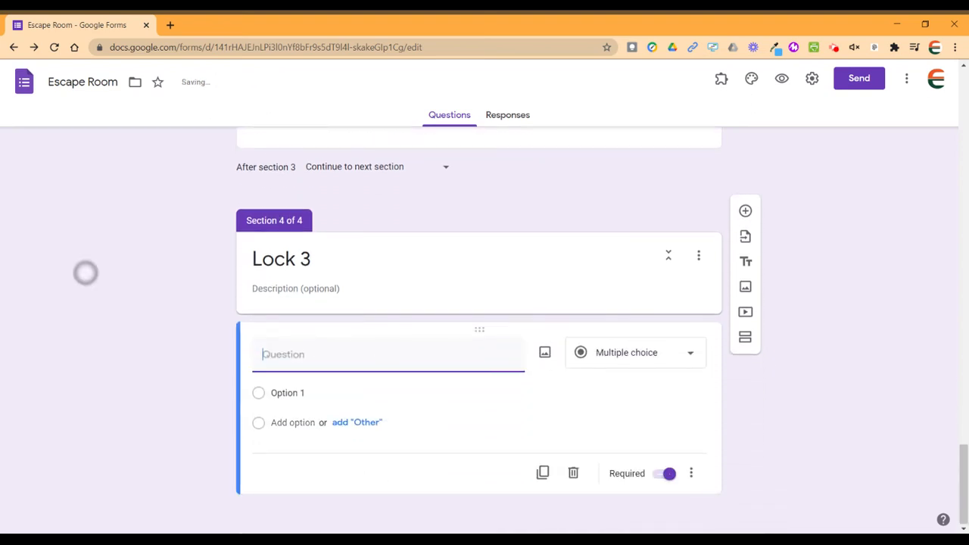
{"action": "type", "text": "True o"}
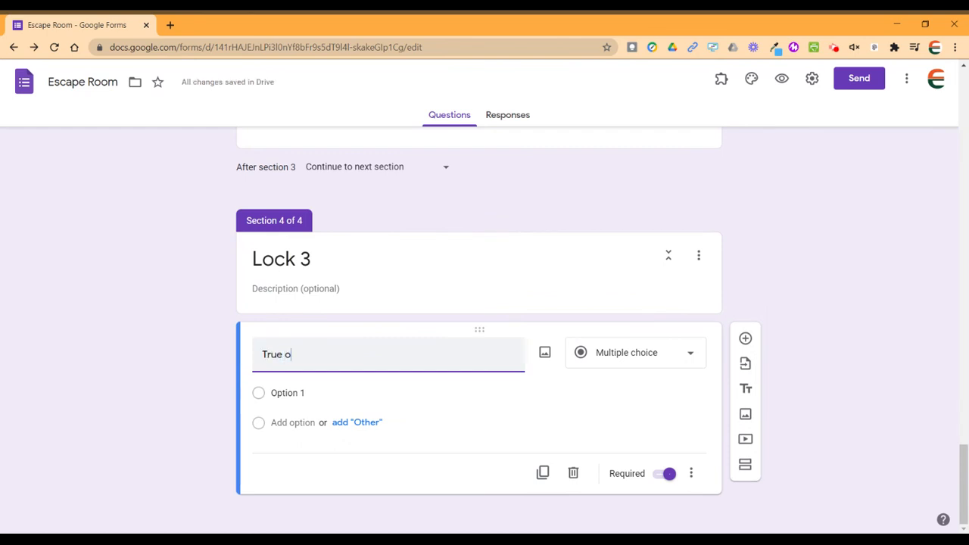
{"action": "type", "text": "r False:"}
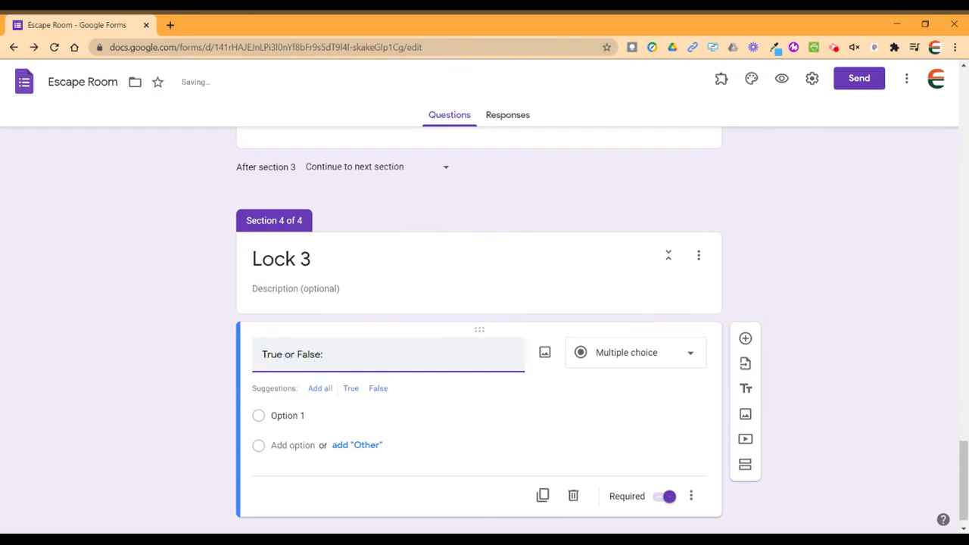
{"action": "left_click", "coordinate": [321, 390]}
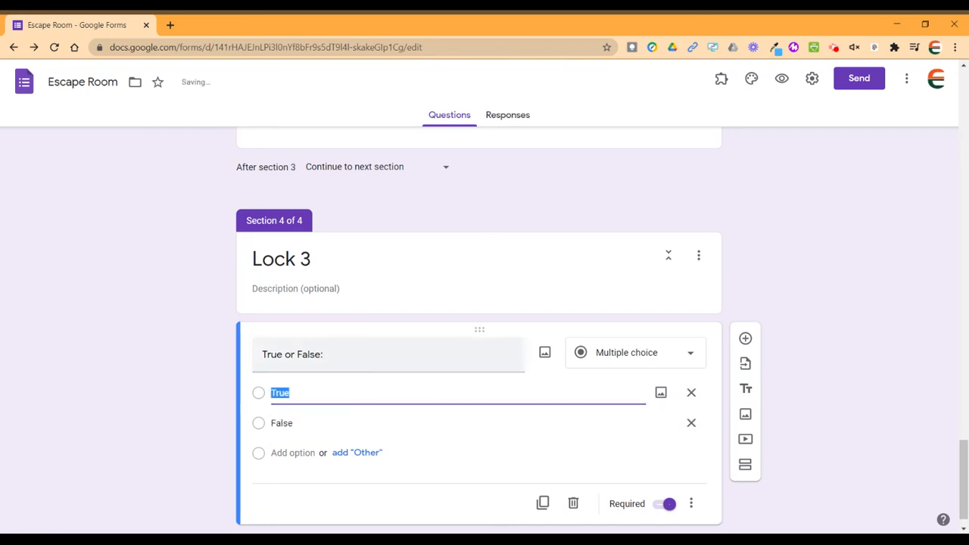
{"action": "left_click", "coordinate": [342, 357]}
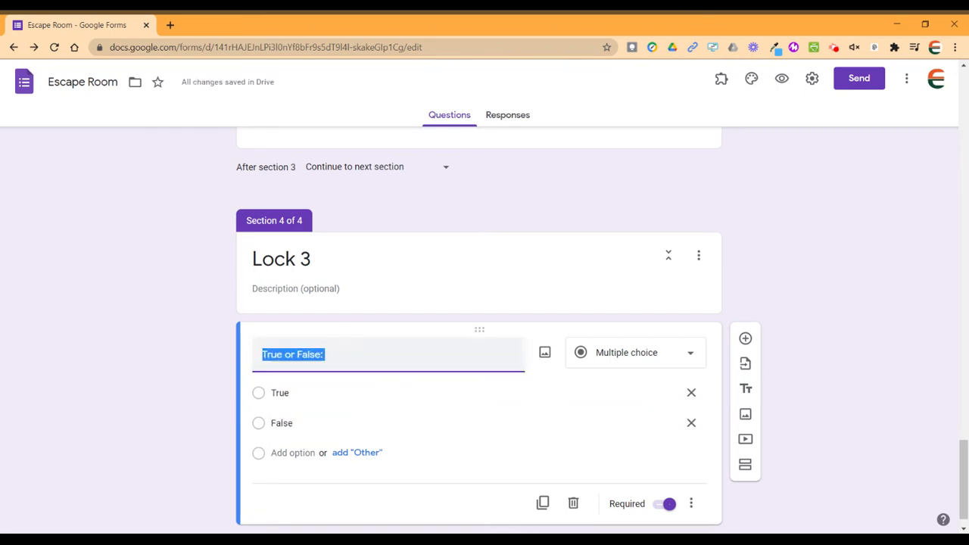
{"action": "left_click", "coordinate": [325, 354]}
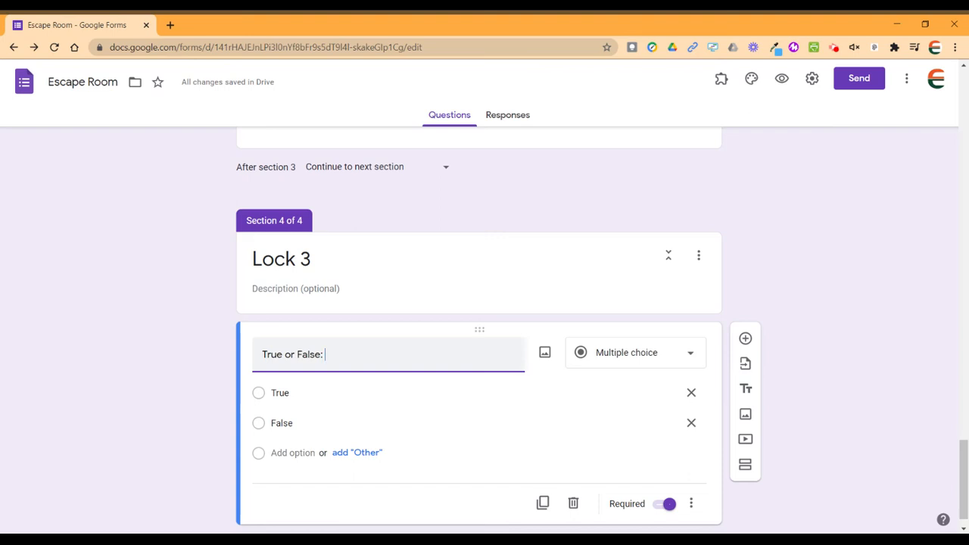
{"action": "type", "text": "Ms. Young is your teache"}
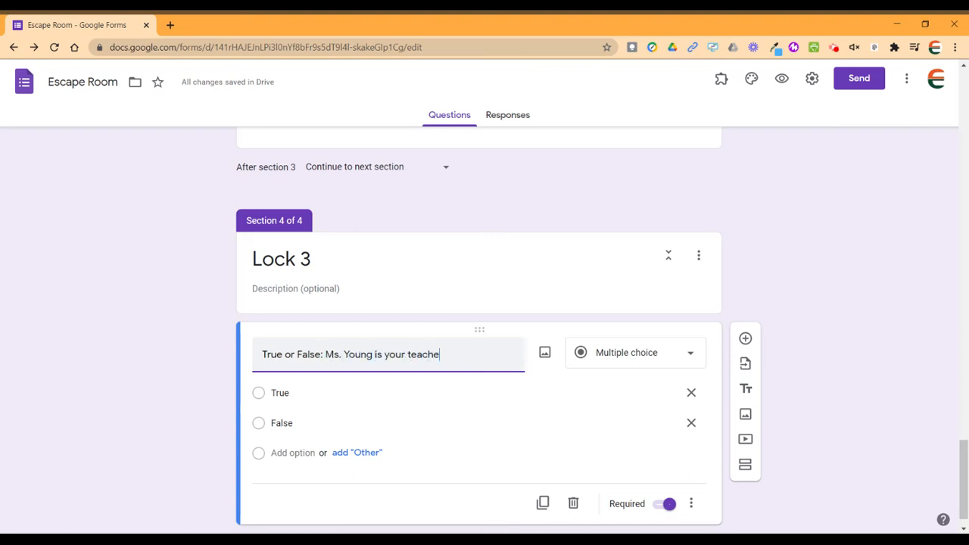
{"action": "type", "text": "r"}
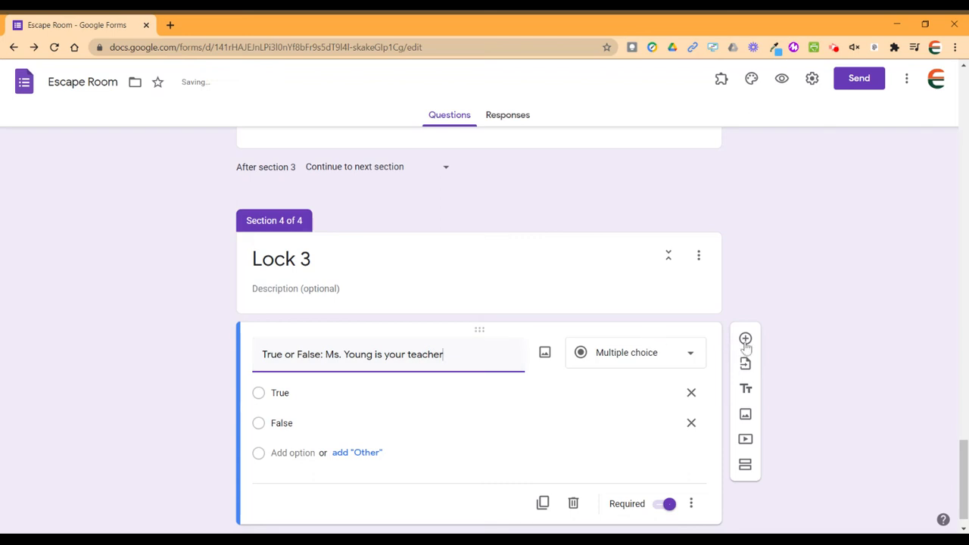
{"action": "left_click", "coordinate": [745, 339]}
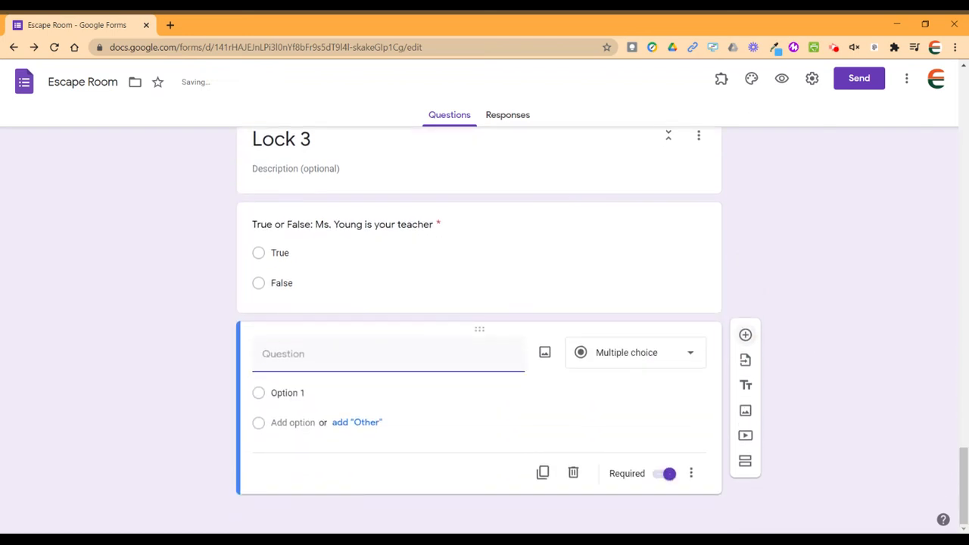
Add the True/False question 'True or false: The year is 1900' with True and False options.
{"action": "type", "text": "True or f"}
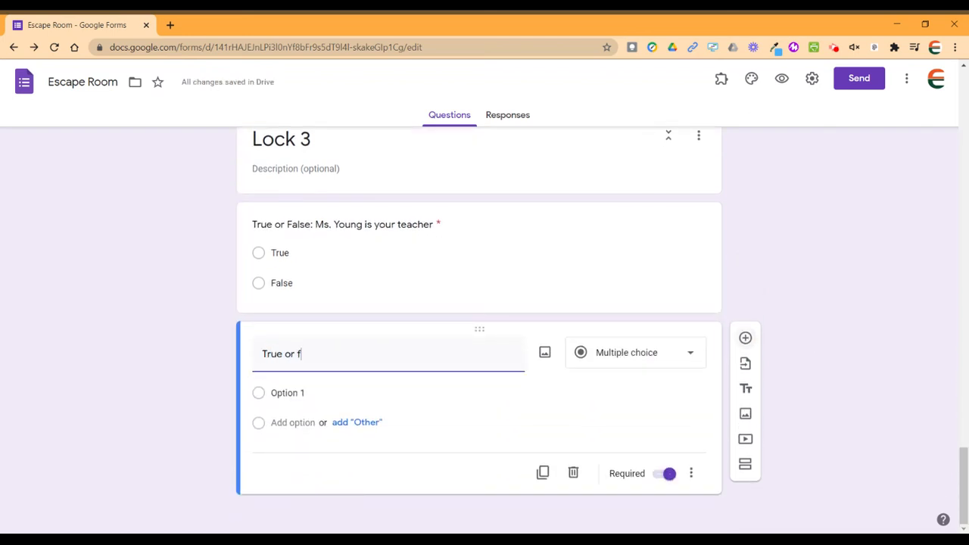
{"action": "type", "text": "alse: The year 2"}
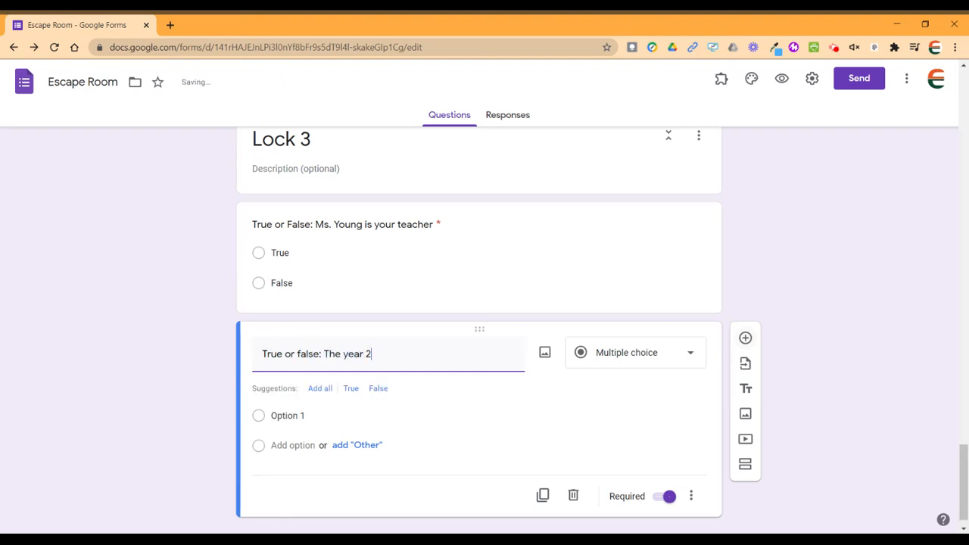
{"action": "key", "text": "BackSpace"}
{"action": "type", "text": "is 1900"}
{"action": "left_click", "coordinate": [318, 389]}
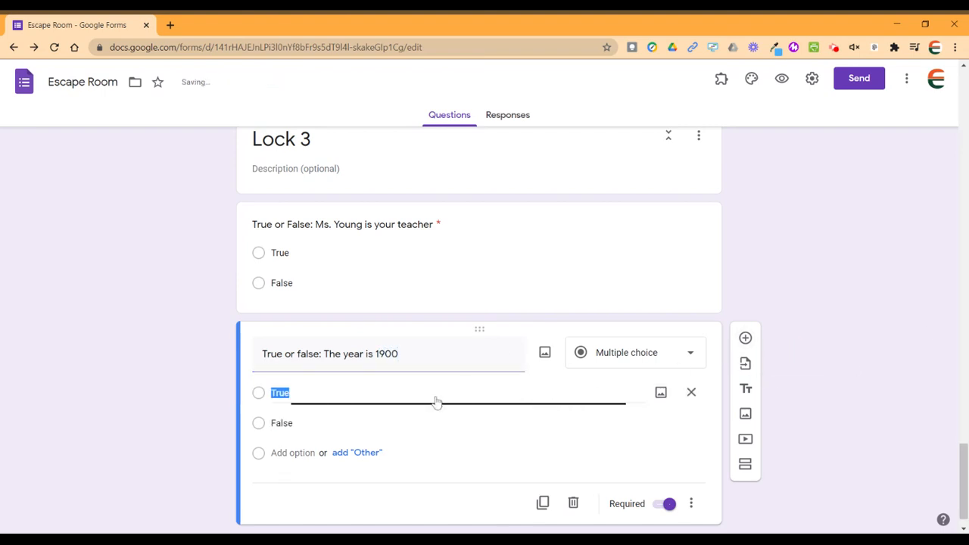
Add another True/False question 'True or false: 2+2=5' with True and False options.
{"action": "left_click", "coordinate": [745, 338]}
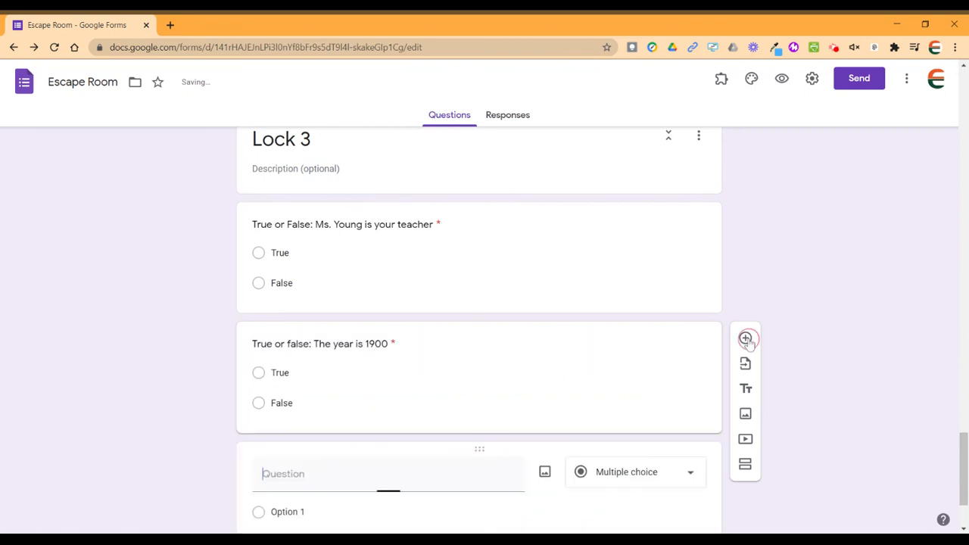
{"action": "type", "text": "T"}
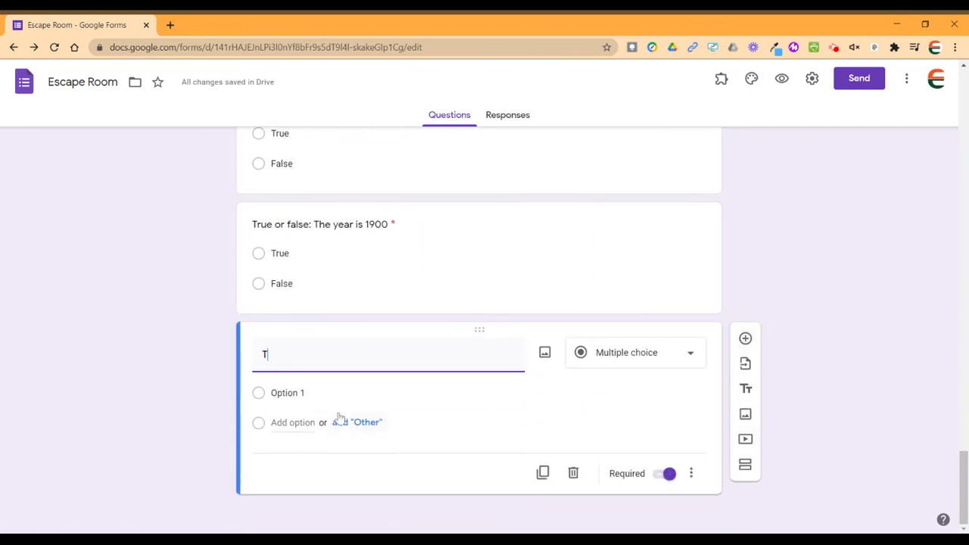
{"action": "type", "text": "rue or false:"}
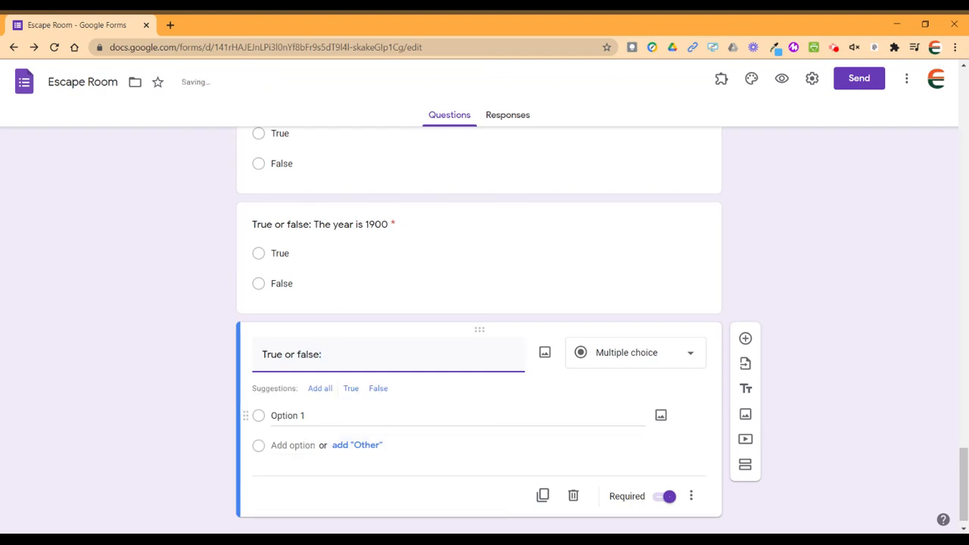
{"action": "type", "text": " 2+2=5"}
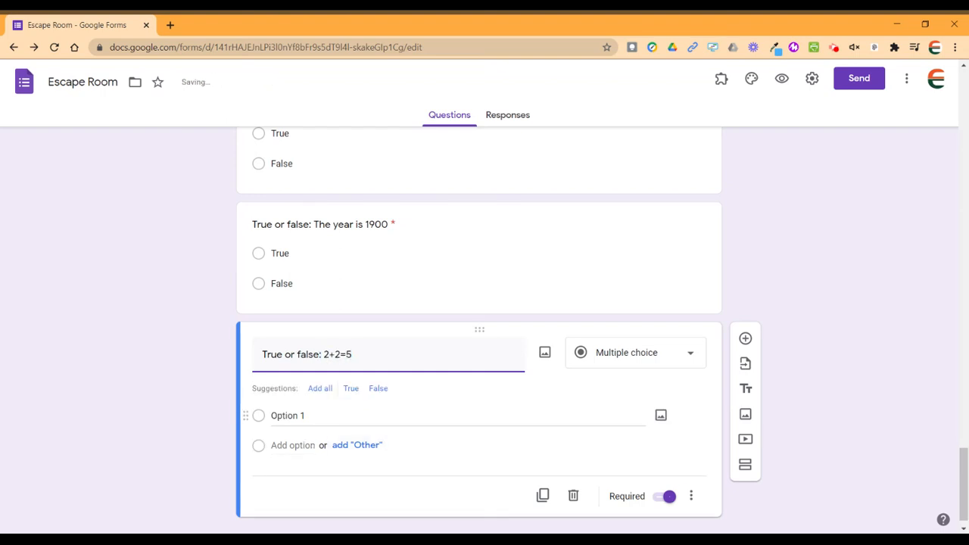
{"action": "left_click", "coordinate": [319, 388]}
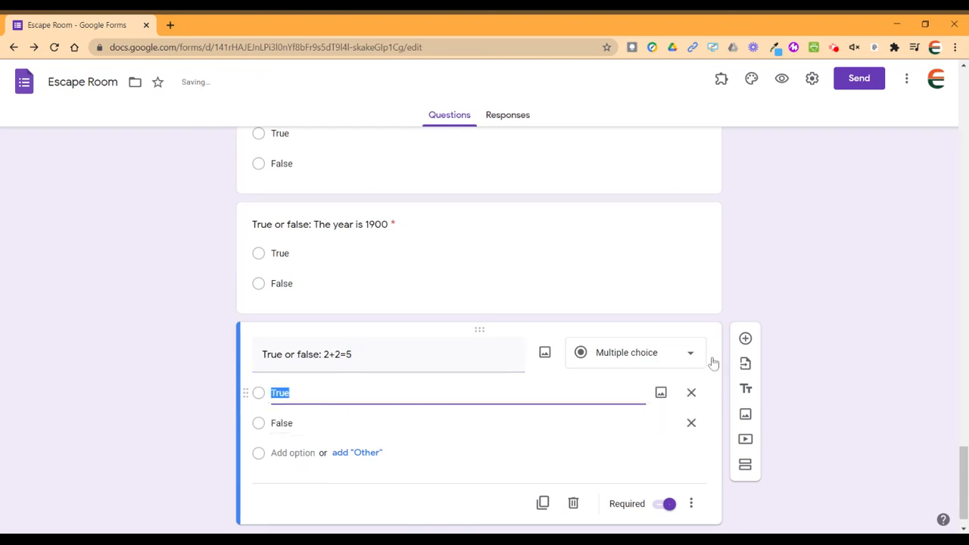
Add a short-answer question titled 'Enter the code (use T or F based on your answers in order)'.
{"action": "left_click", "coordinate": [746, 340]}
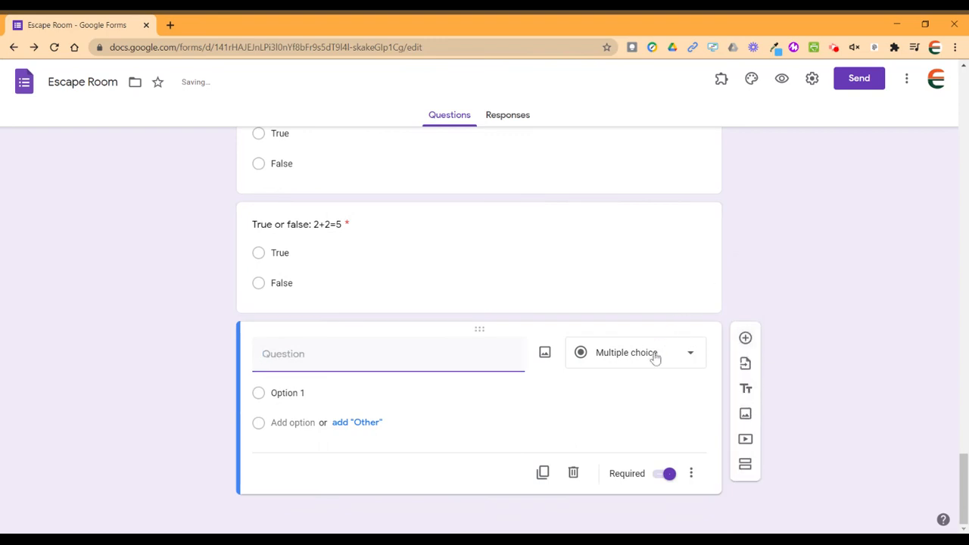
{"action": "type", "text": "En"}
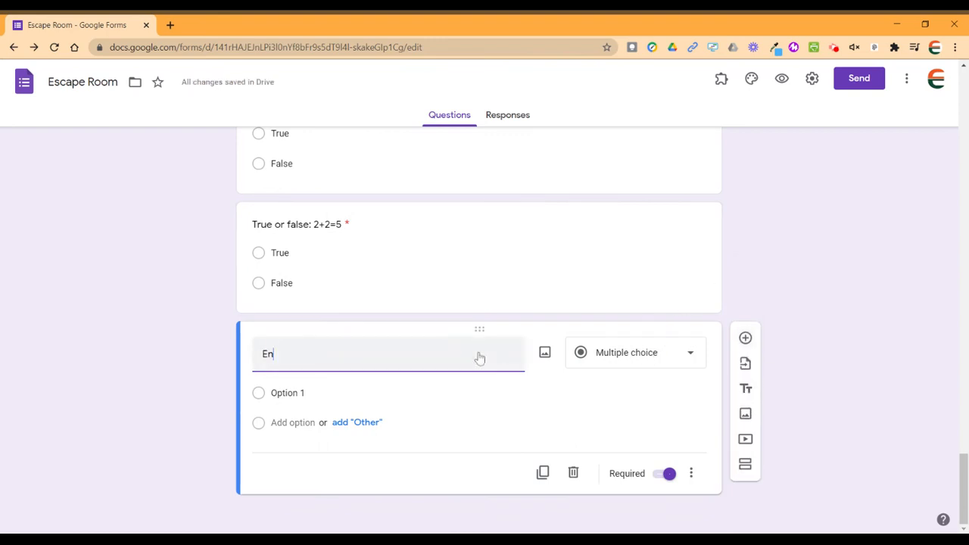
{"action": "type", "text": "ter the code (it will be"}
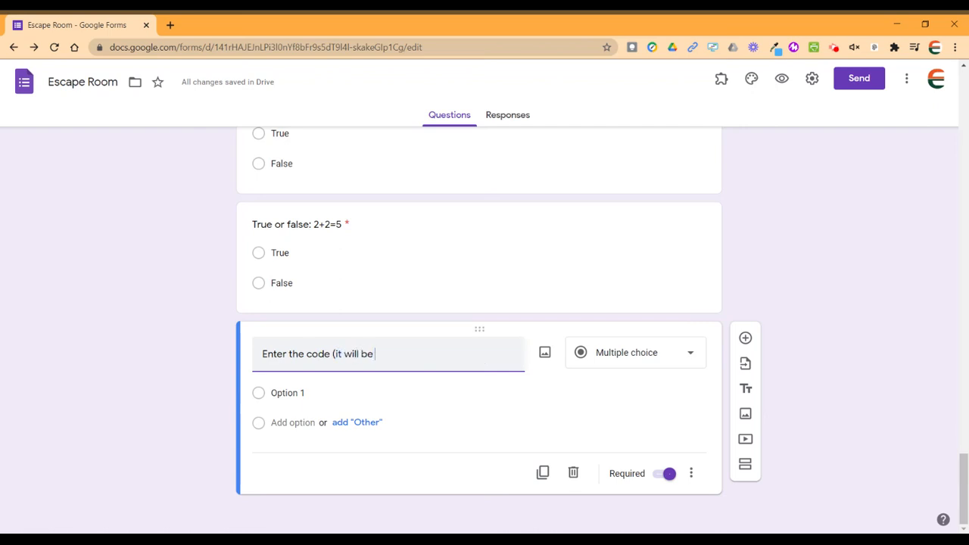
{"action": "key", "text": "BackSpace"}
{"action": "key", "text": "BackSpace"}
{"action": "key", "text": "BackSpace"}
{"action": "key", "text": "BackSpace"}
{"action": "key", "text": "BackSpace"}
{"action": "key", "text": "BackSpace"}
{"action": "key", "text": "BackSpace"}
{"action": "key", "text": "BackSpace"}
{"action": "key", "text": "BackSpace"}
{"action": "key", "text": "BackSpace"}
{"action": "key", "text": "BackSpace"}
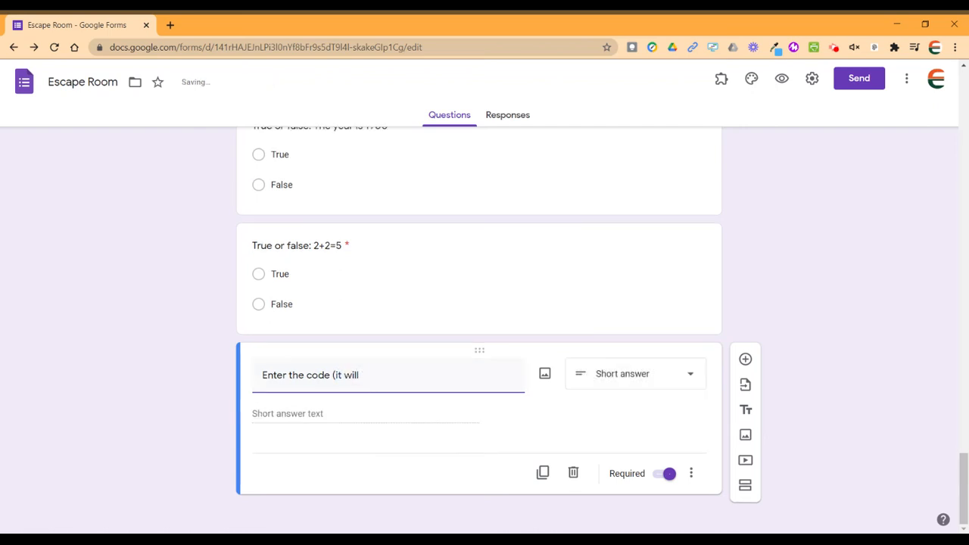
{"action": "type", "text": "us"}
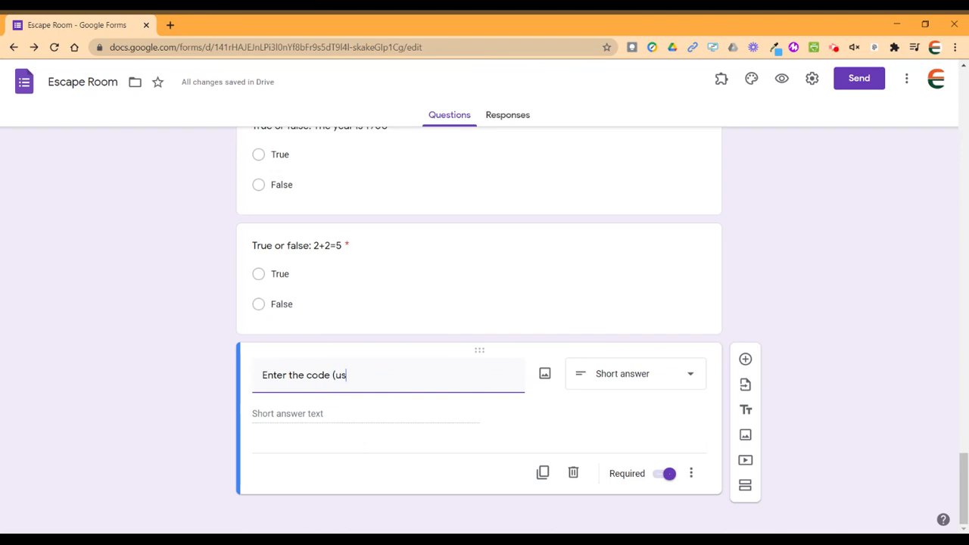
{"action": "type", "text": "e T or F"}
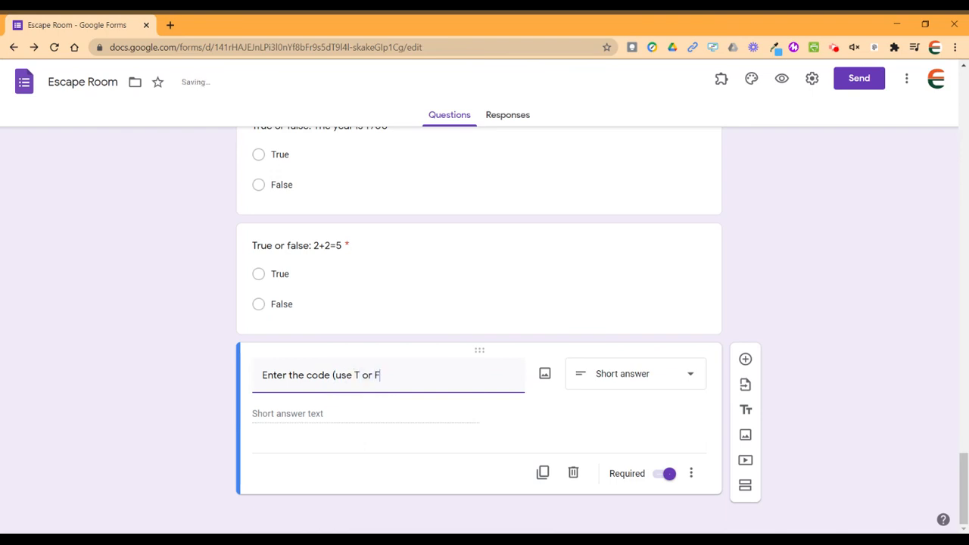
{"action": "type", "text": " based on your "}
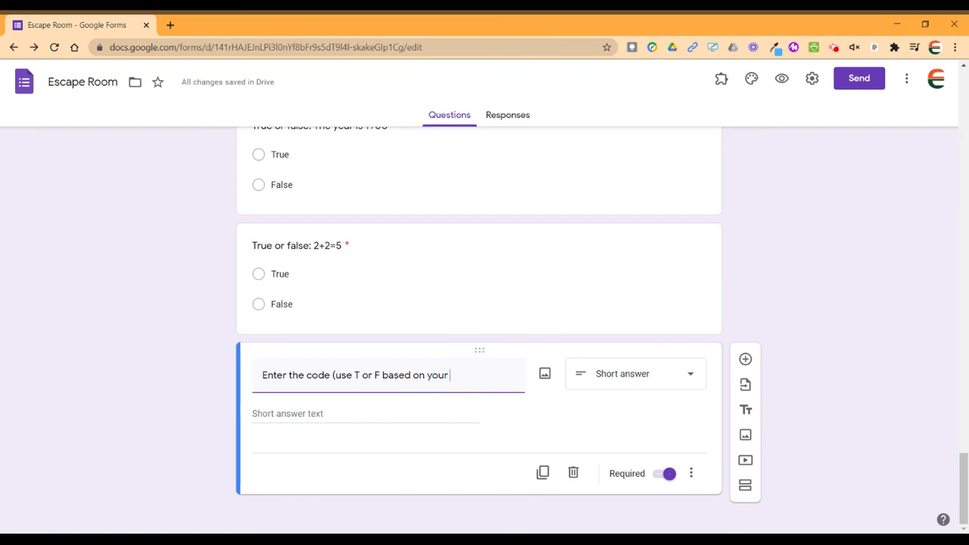
{"action": "type", "text": "answers in or"}
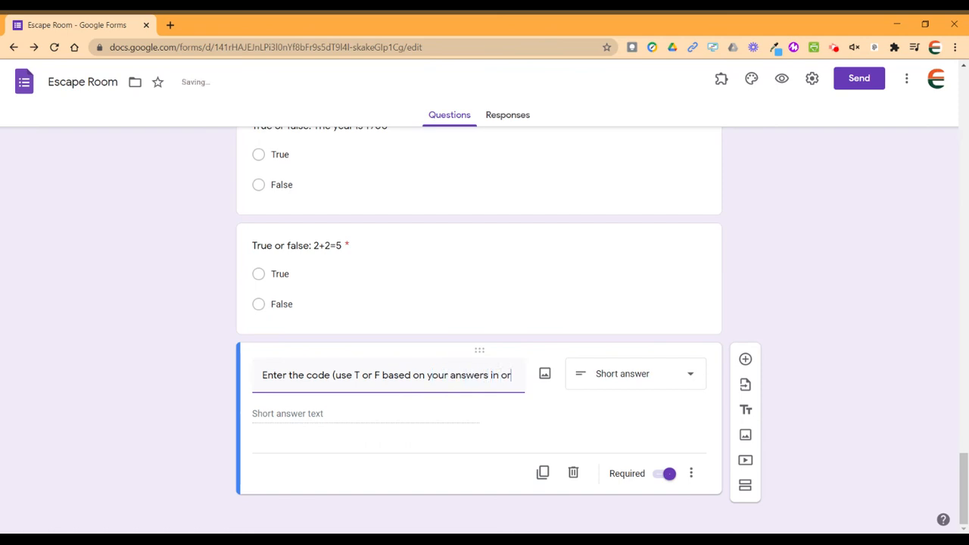
{"action": "type", "text": "der)"}
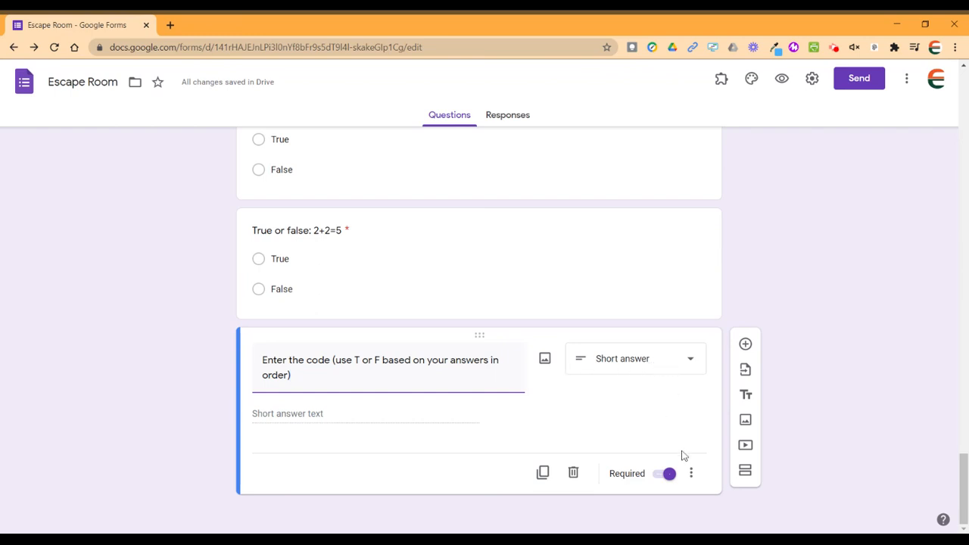
Turn on response validation for the code question, requiring text that contains TFF.
{"action": "left_click", "coordinate": [691, 475]}
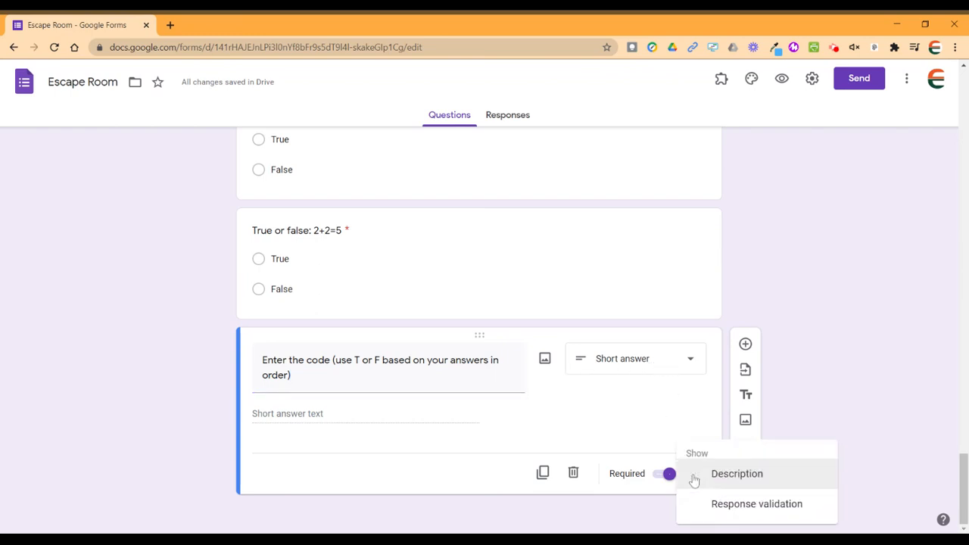
{"action": "left_click", "coordinate": [719, 513]}
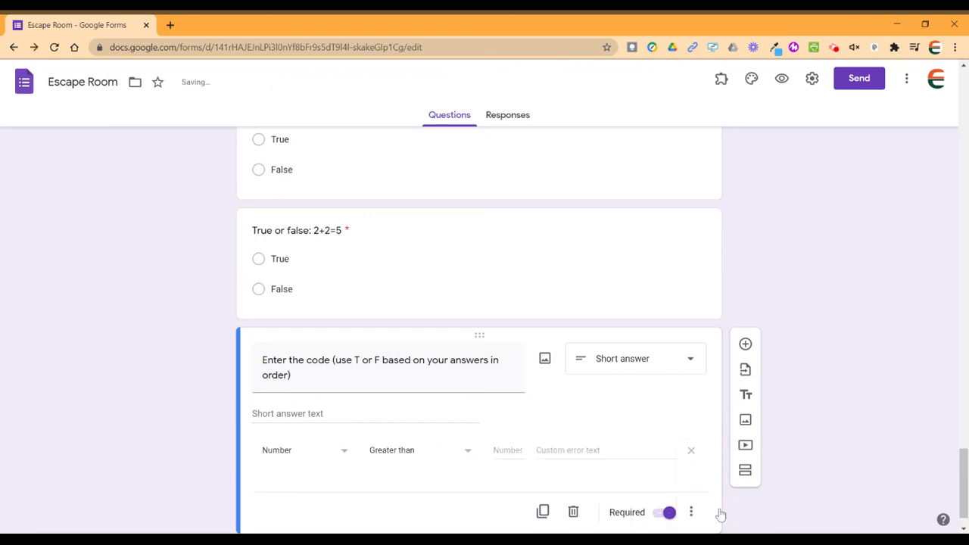
{"action": "left_click", "coordinate": [299, 453]}
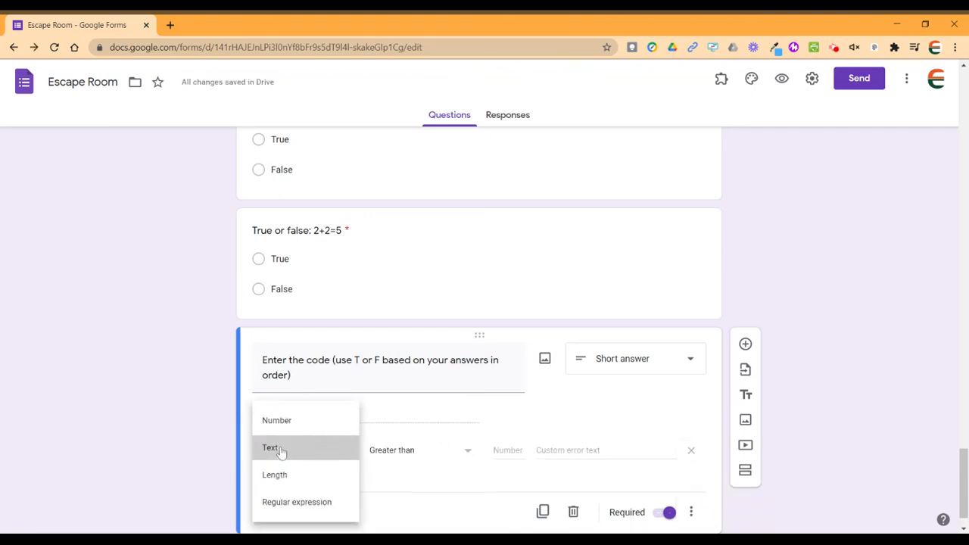
{"action": "left_click", "coordinate": [272, 449]}
{"action": "scroll", "coordinate": [123, 265], "scroll_direction": "up", "scroll_amount": 2}
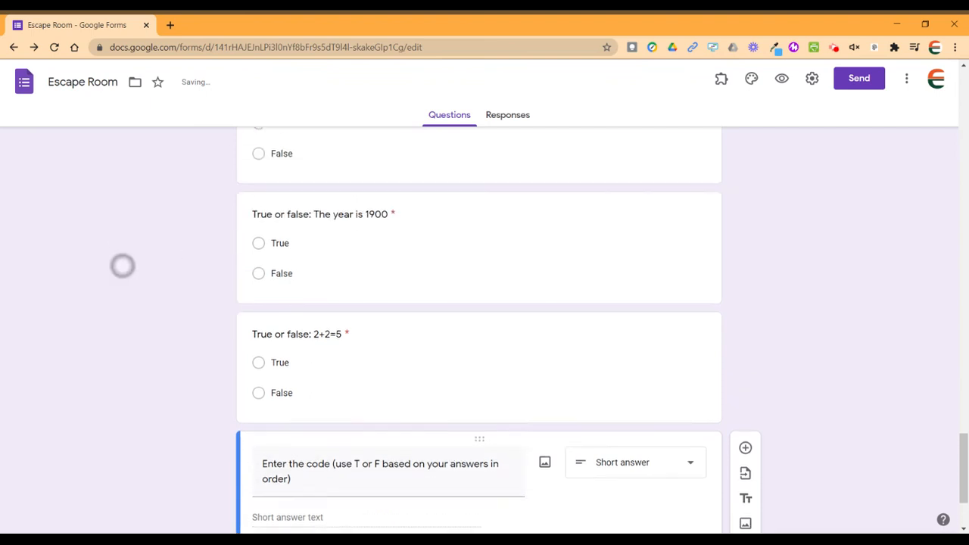
{"action": "scroll", "coordinate": [122, 264], "scroll_direction": "up", "scroll_amount": 2}
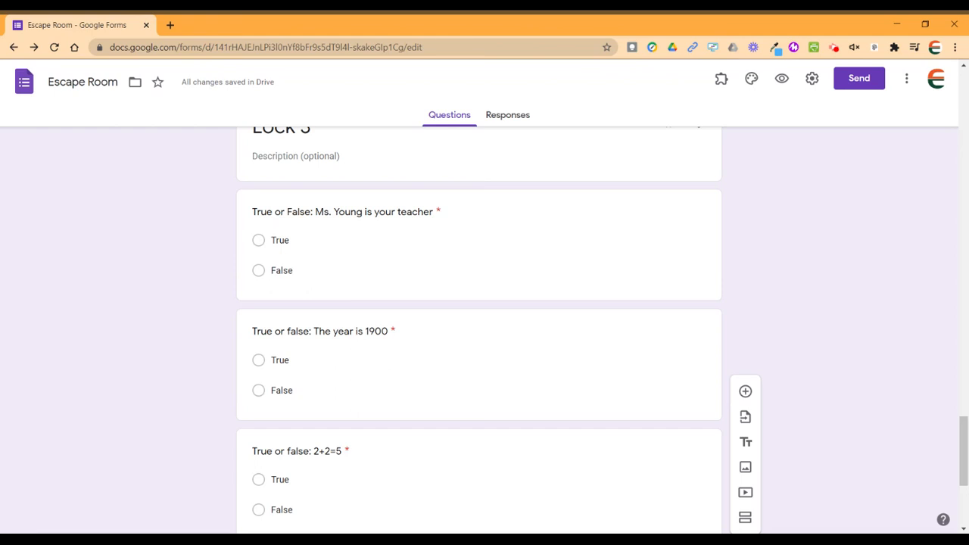
{"action": "scroll", "coordinate": [104, 441], "scroll_direction": "down", "scroll_amount": 5}
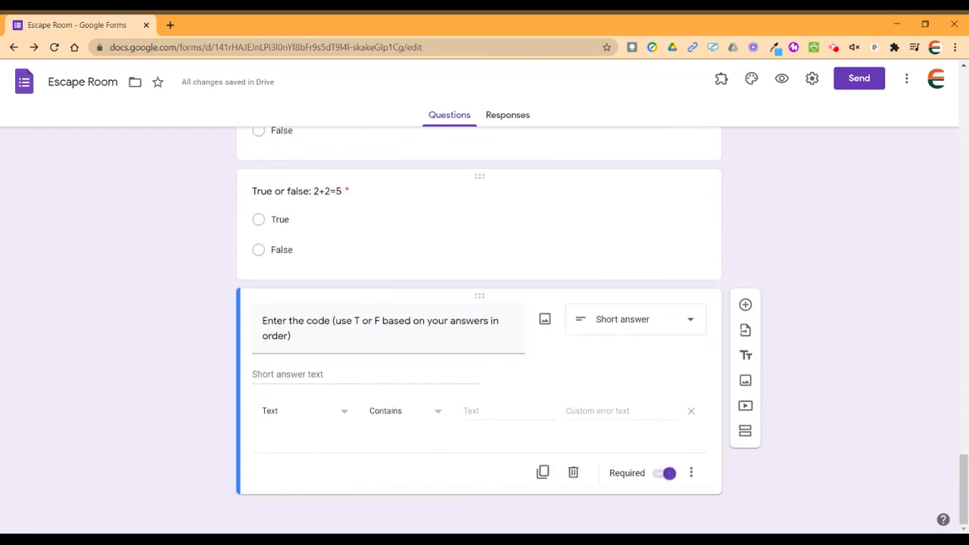
{"action": "left_click", "coordinate": [526, 406]}
{"action": "type", "text": "TFF"}
Set the validation error to 'Try again! At least one of your answers is incorrect - use your critical thinking skills!'.
{"action": "key", "text": "Tab"}
{"action": "type", "text": "Tr"}
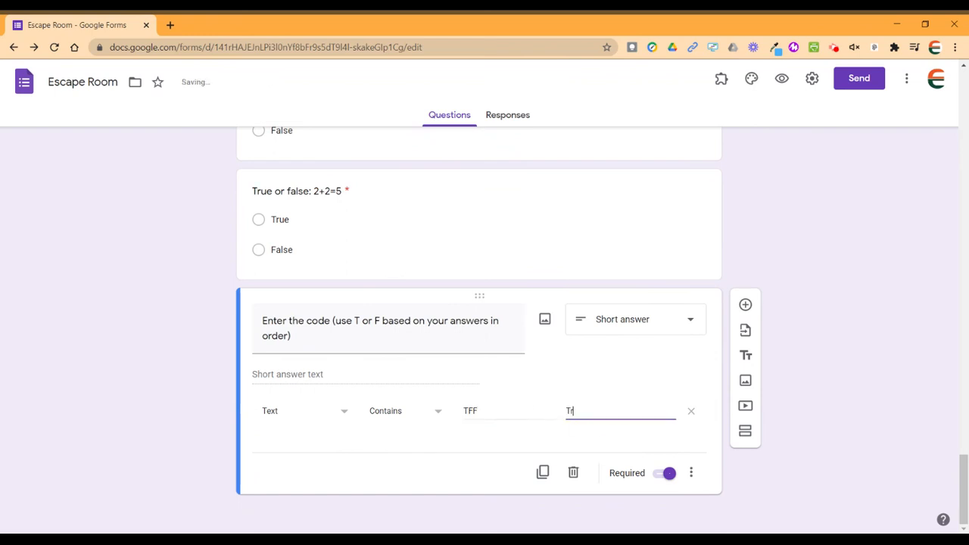
{"action": "type", "text": "y again! One of"}
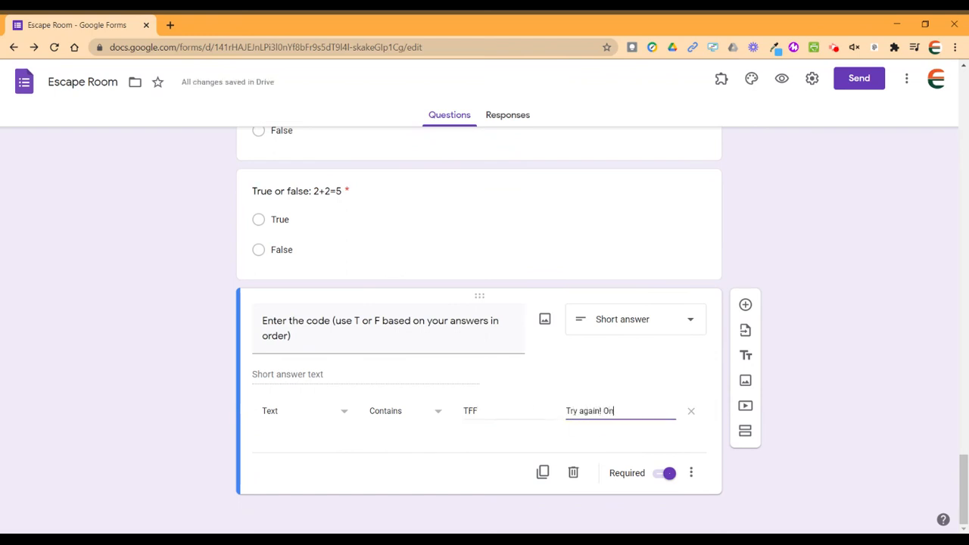
{"action": "key", "text": "BackSpace"}
{"action": "key", "text": "BackSpace"}
{"action": "key", "text": "BackSpace"}
{"action": "type", "text": "At least one of y"}
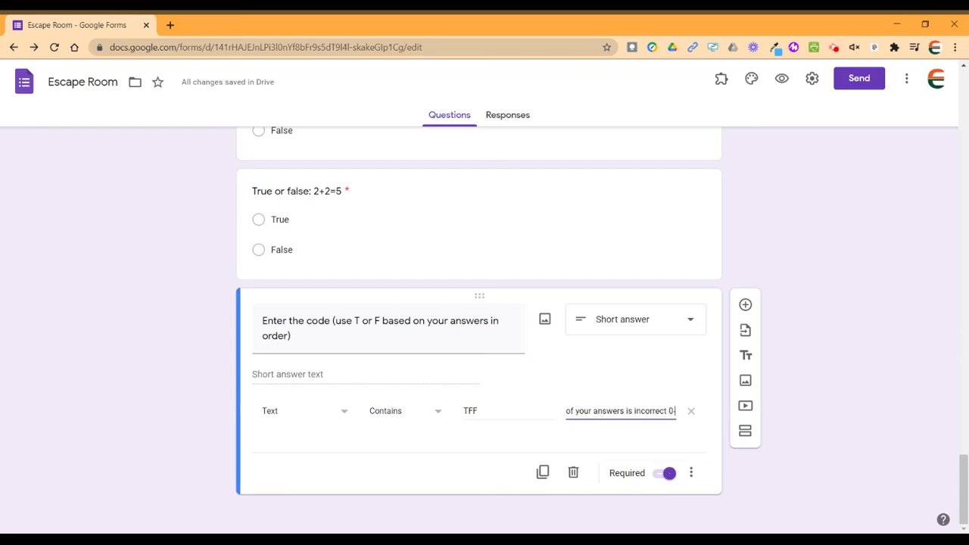
{"action": "key", "text": "BackSpace"}
{"action": "key", "text": "BackSpace"}
{"action": "type", "text": "- us"}
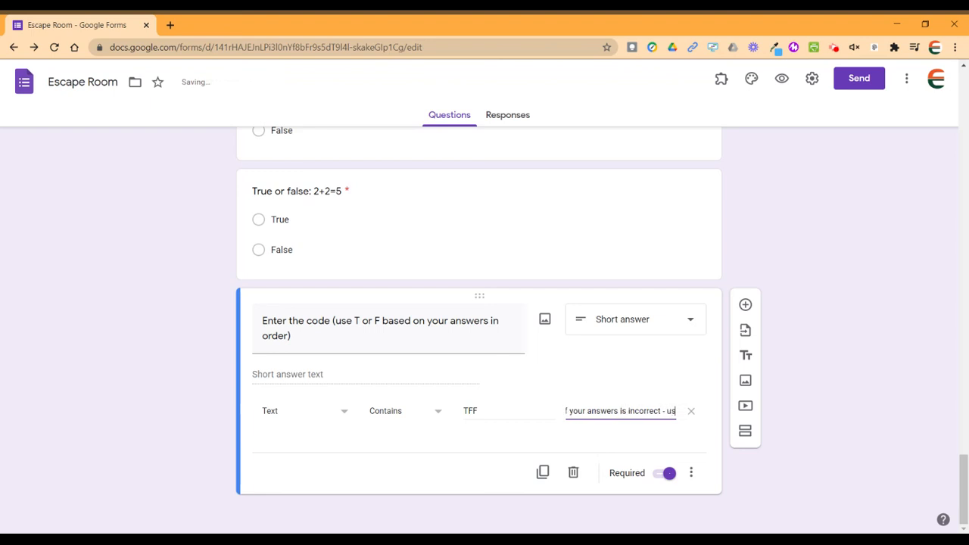
{"action": "type", "text": "e your critic"}
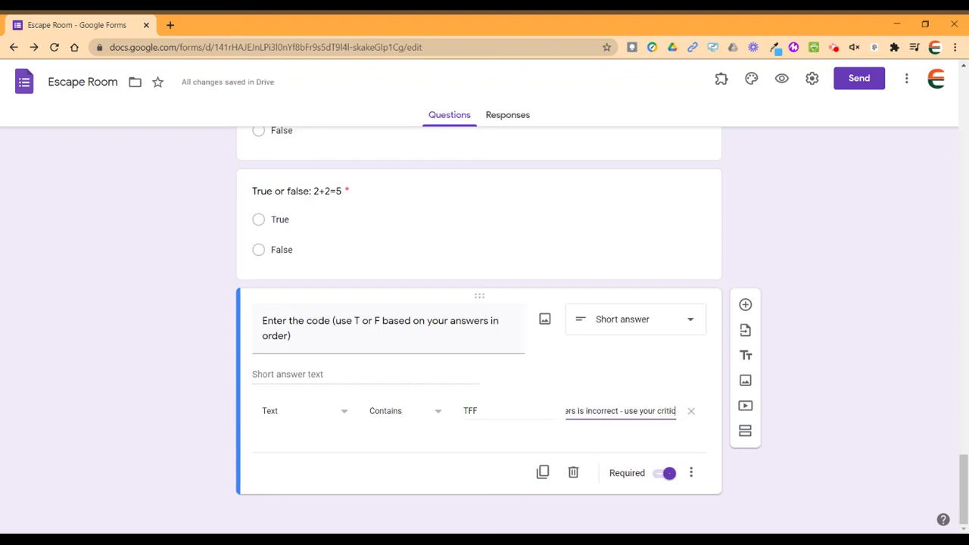
{"action": "type", "text": "al thinking"}
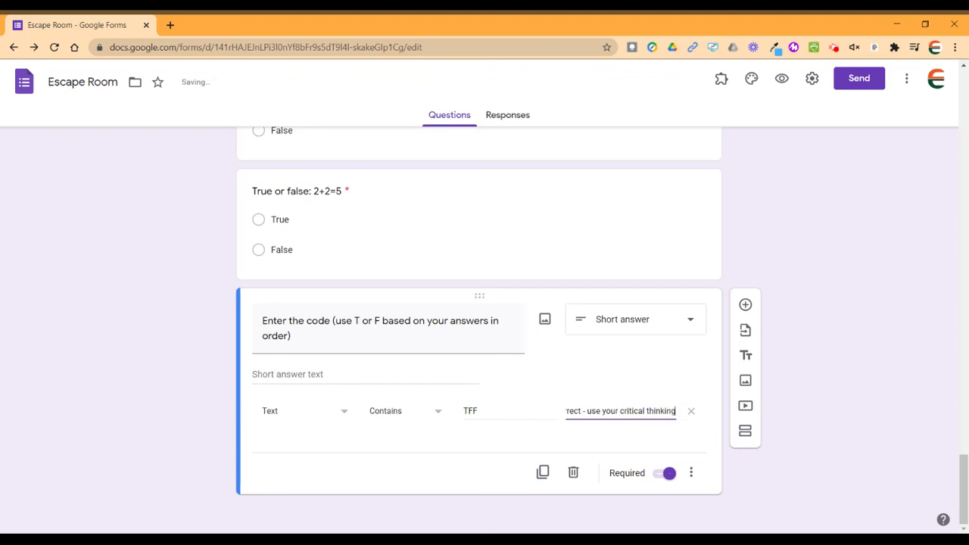
{"action": "type", "text": " skills!"}
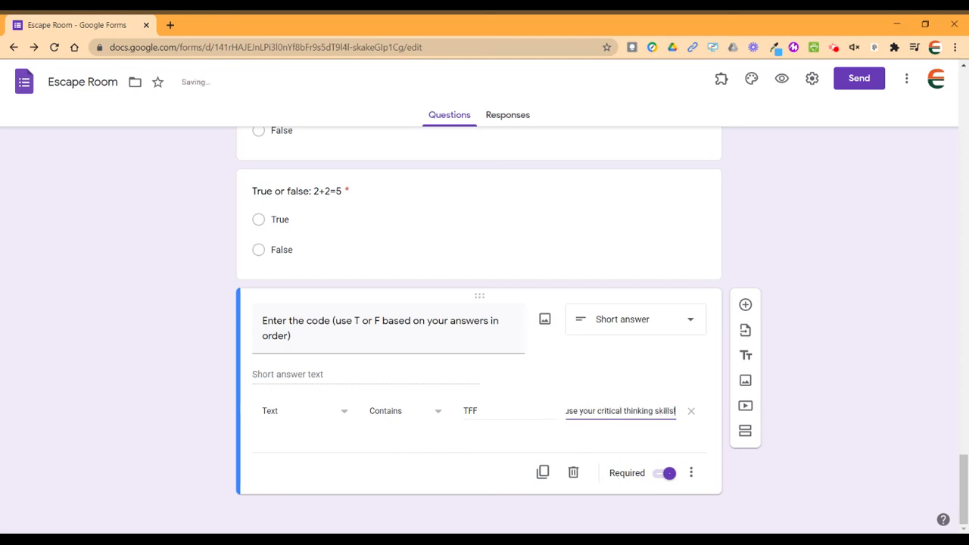
{"action": "left_click", "coordinate": [825, 403]}
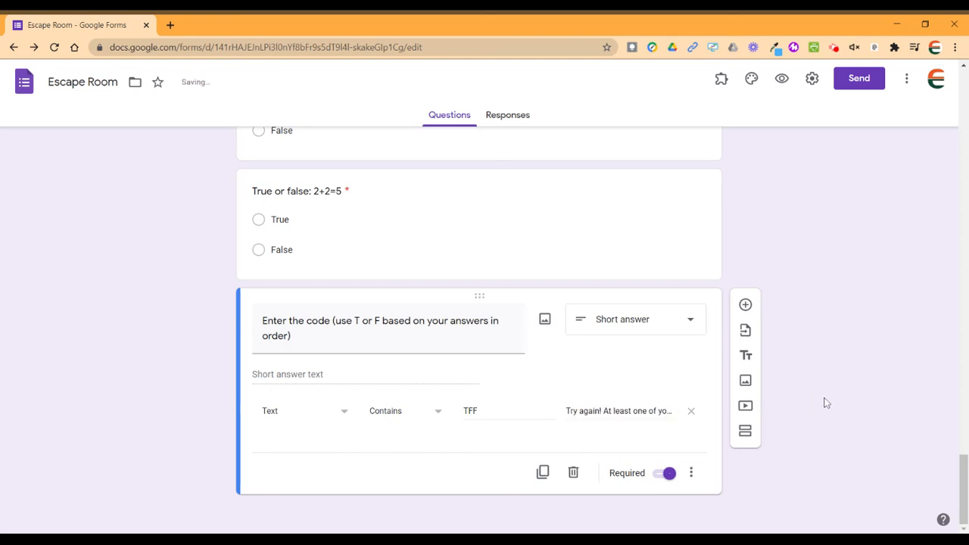
Insert a fifth section after the T/F code question and title it 'Congratulations! You made it!'.
{"action": "left_click", "coordinate": [746, 435]}
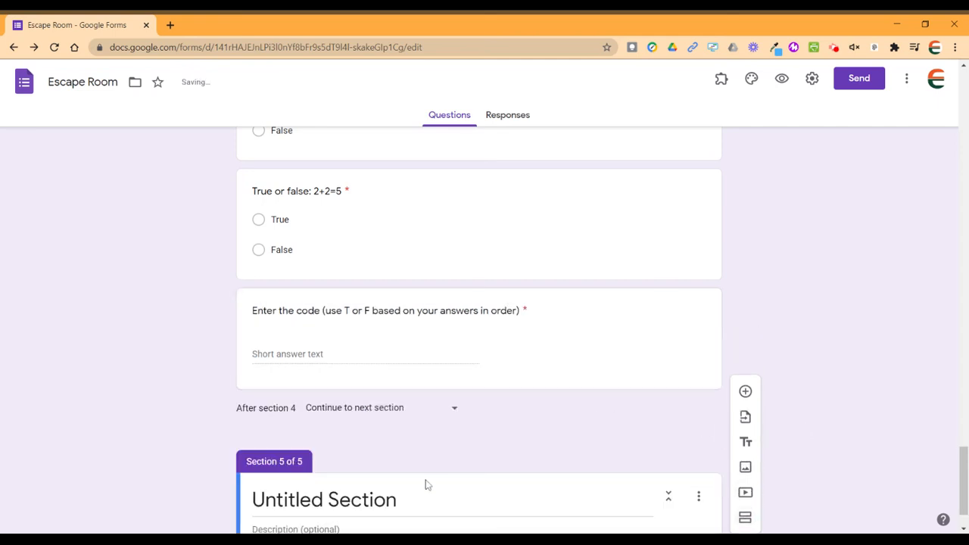
{"action": "left_click", "coordinate": [376, 454]}
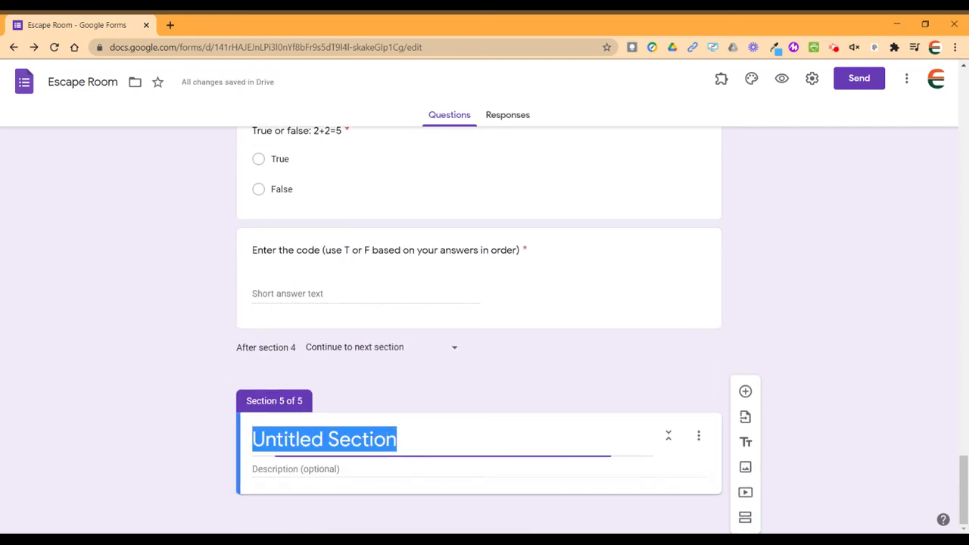
{"action": "type", "text": "Congratua"}
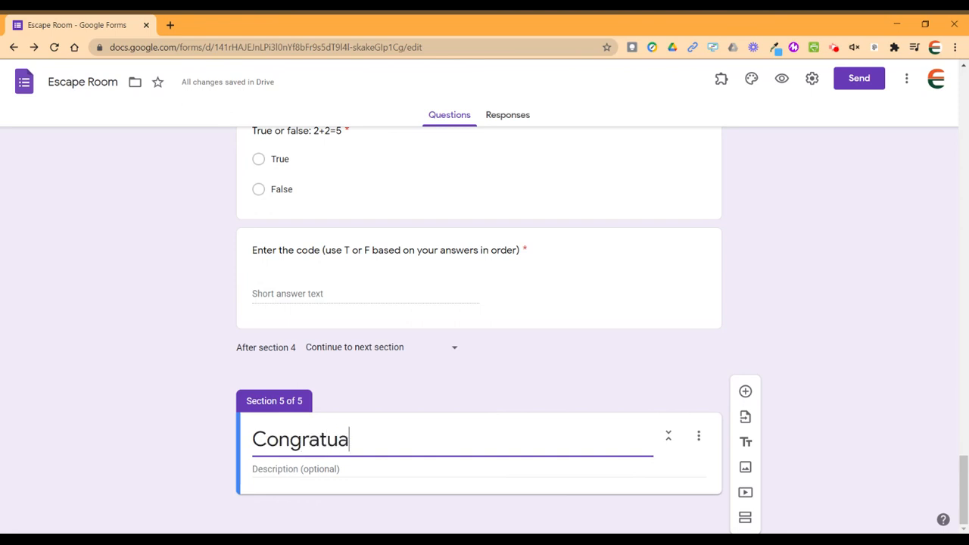
{"action": "key", "text": "BackSpace"}
{"action": "type", "text": "lations!"}
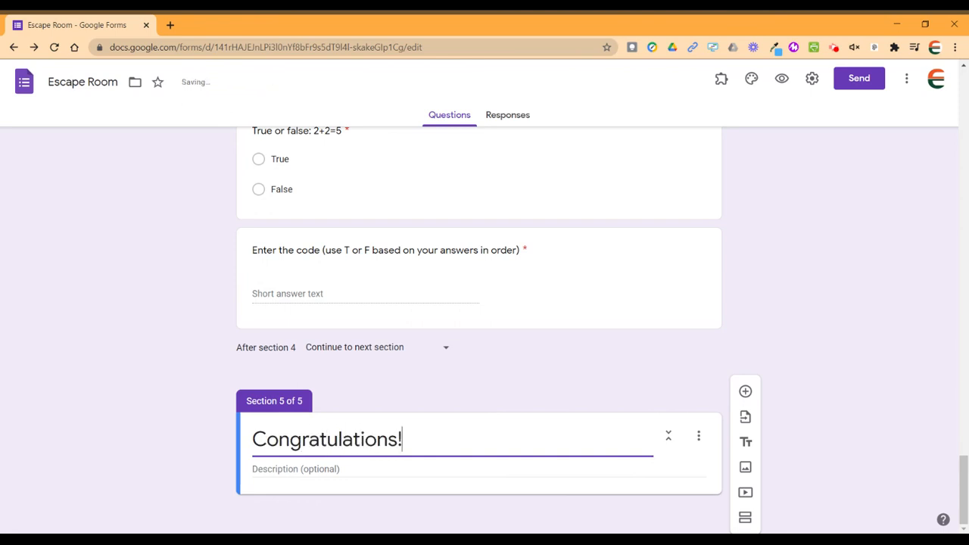
{"action": "type", "text": " You made it"}
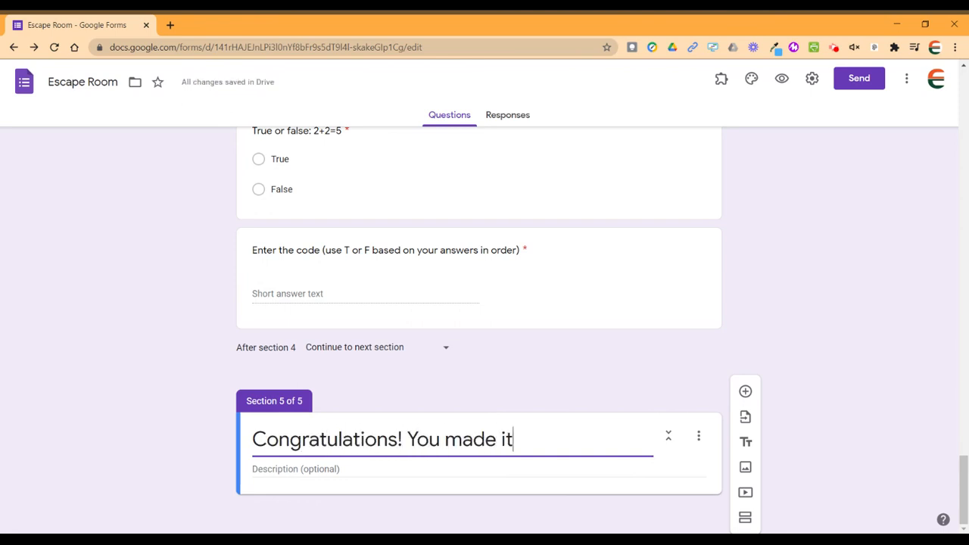
{"action": "type", "text": "!"}
{"action": "scroll", "coordinate": [874, 310], "scroll_direction": "up", "scroll_amount": 2}
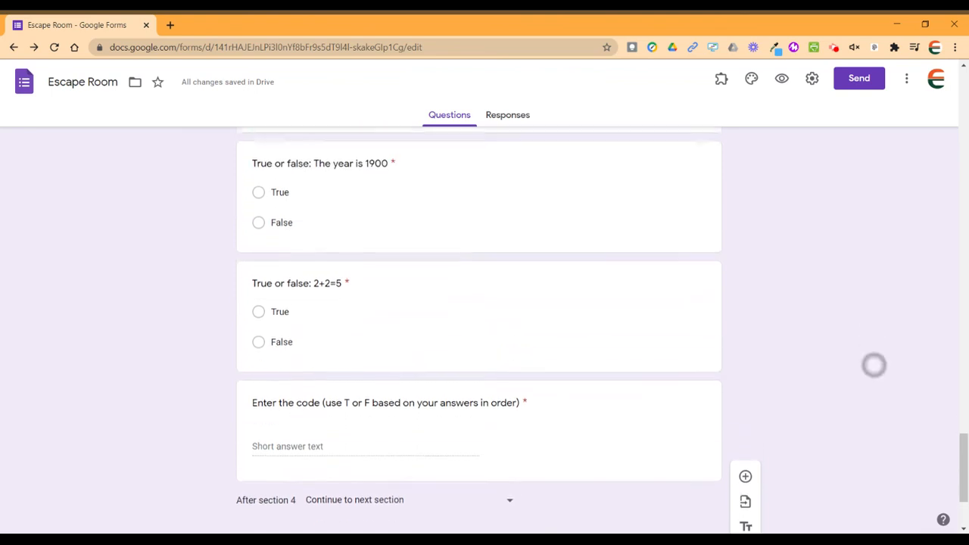
{"action": "scroll", "coordinate": [874, 365], "scroll_direction": "up", "scroll_amount": 2}
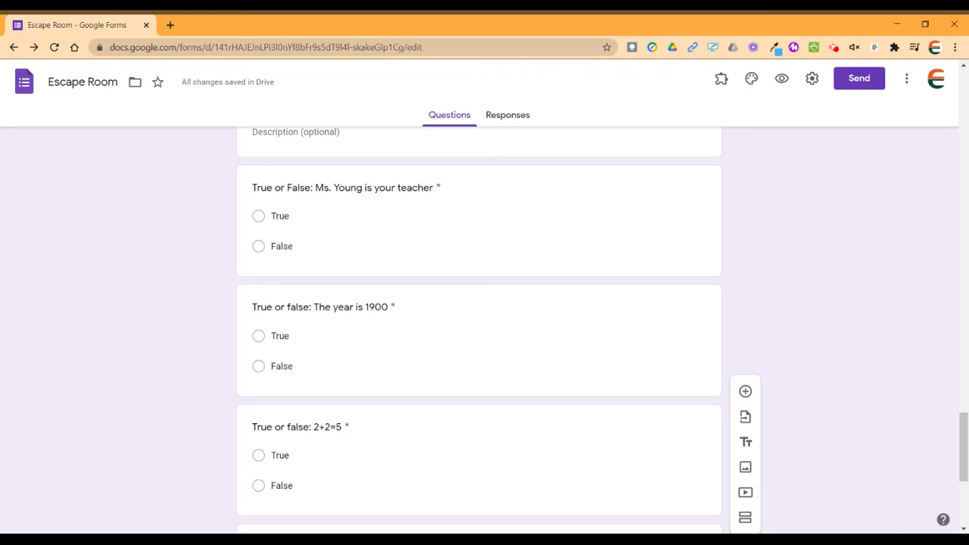
{"action": "scroll", "coordinate": [863, 227], "scroll_direction": "up", "scroll_amount": 20}
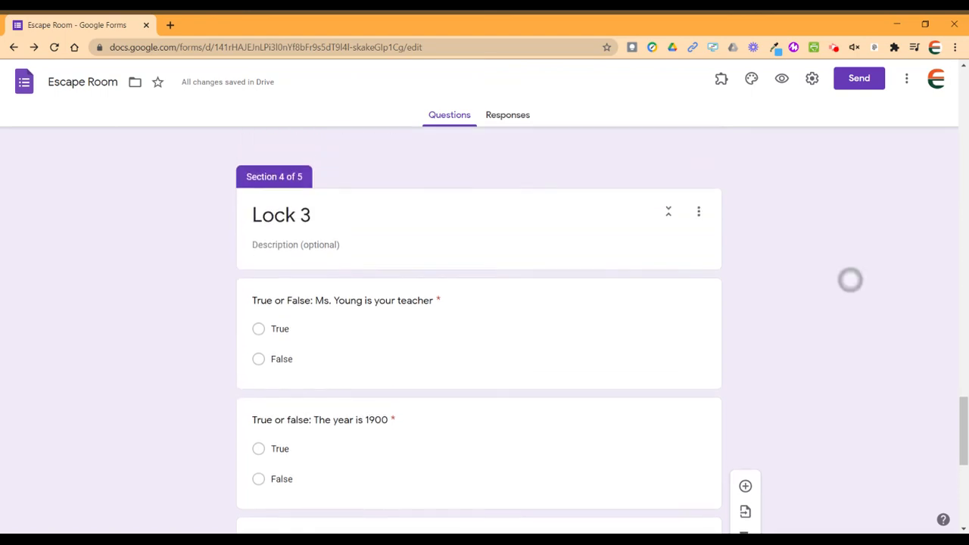
{"action": "scroll", "coordinate": [484, 333], "scroll_direction": "up", "scroll_amount": 5}
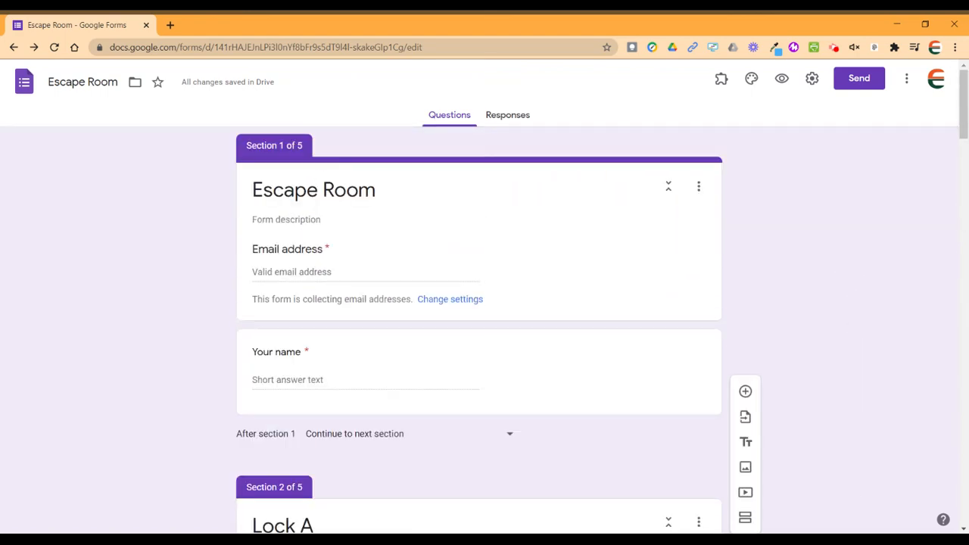
Preview the form, enter the respondent's email and name, and continue to the Lock A page.
{"action": "left_click", "coordinate": [782, 79]}
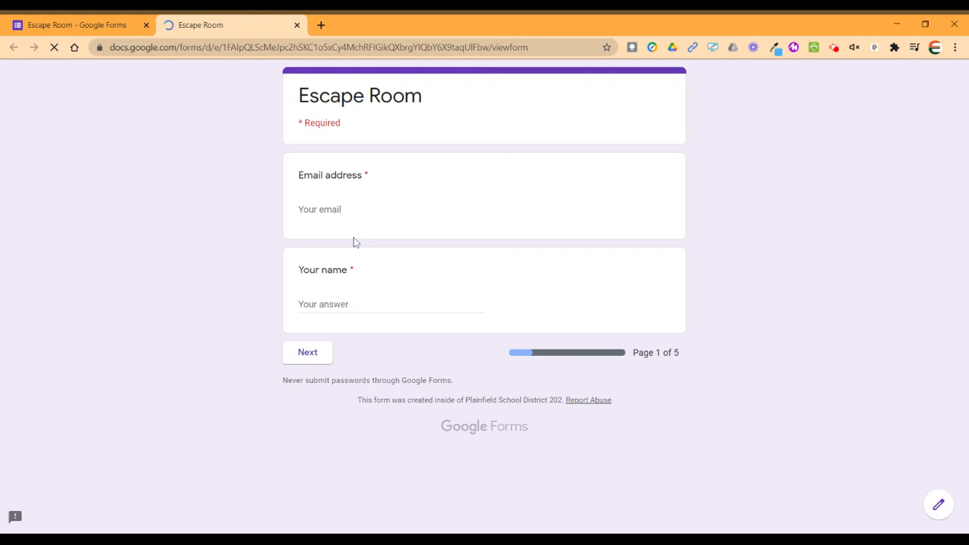
{"action": "left_click", "coordinate": [319, 210]}
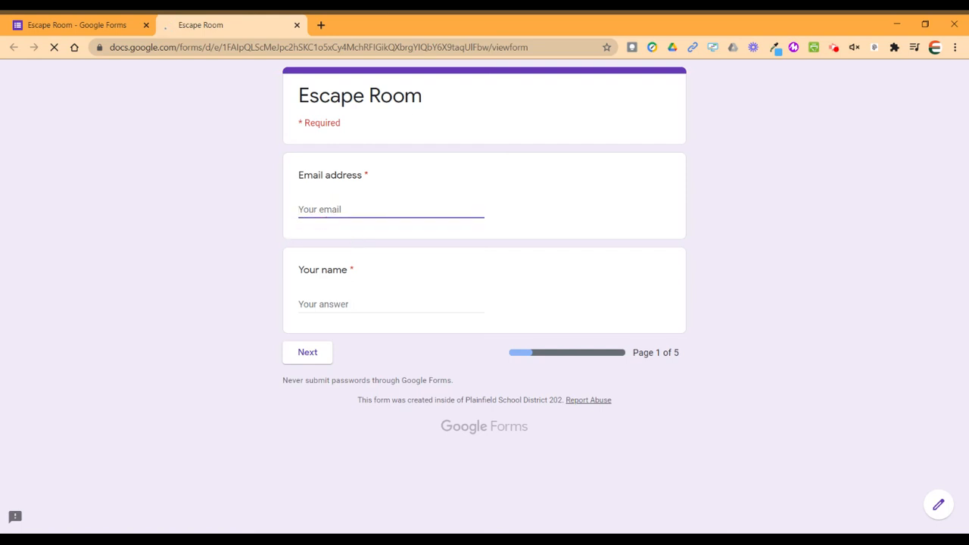
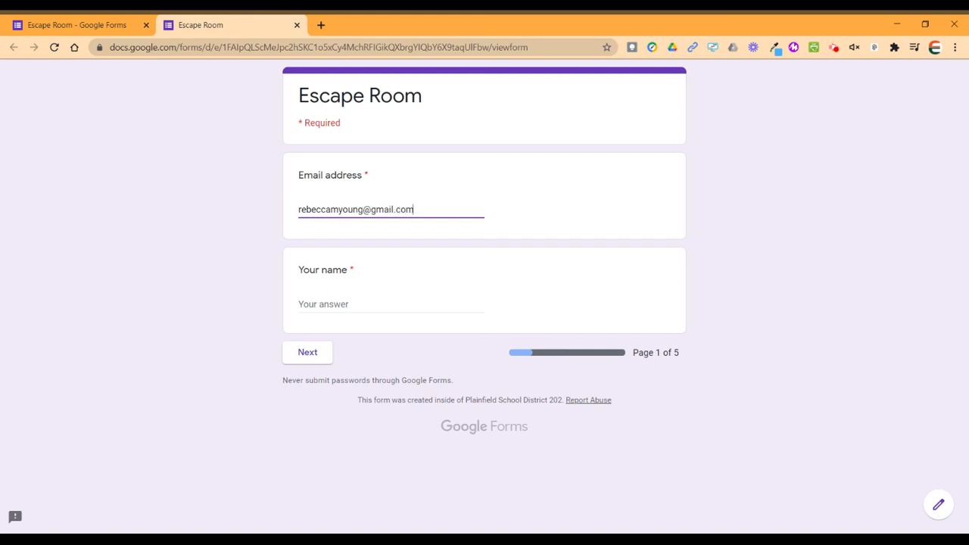
{"action": "left_click", "coordinate": [325, 304]}
{"action": "type", "text": "Becky"}
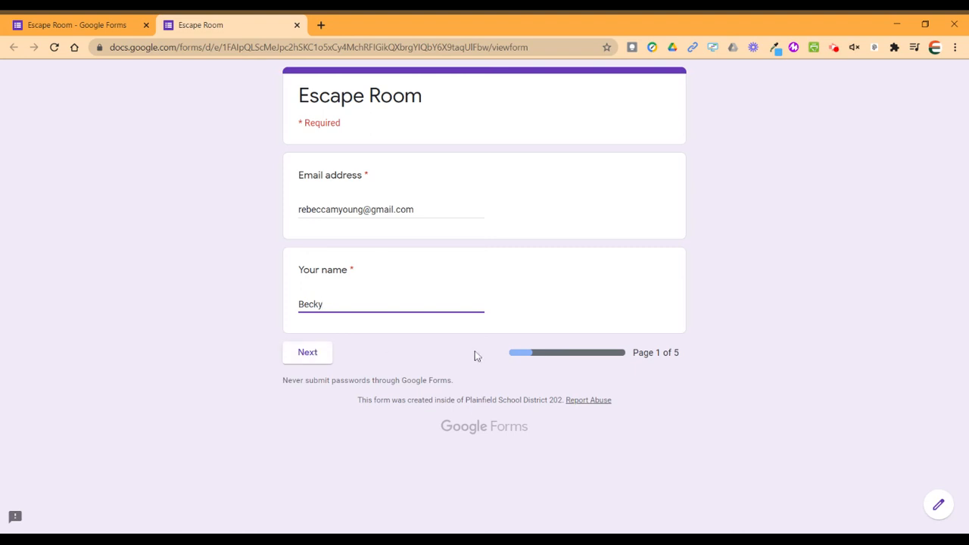
{"action": "left_click", "coordinate": [313, 354]}
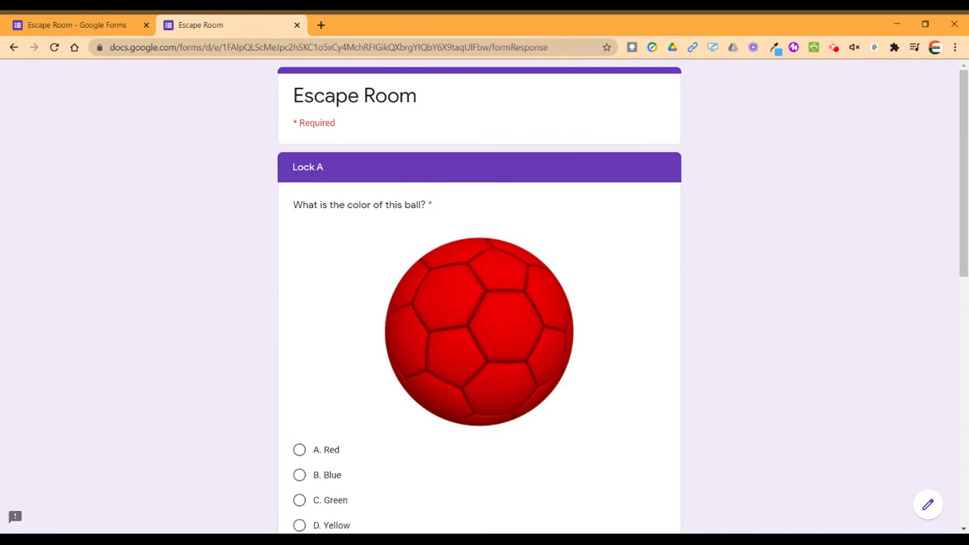
In the preview, answer Red for the ball and Blue for the box, enter code AB, and submit Lock A.
{"action": "scroll", "coordinate": [765, 361], "scroll_direction": "down", "scroll_amount": 3}
{"action": "scroll", "coordinate": [780, 315], "scroll_direction": "up", "scroll_amount": 3}
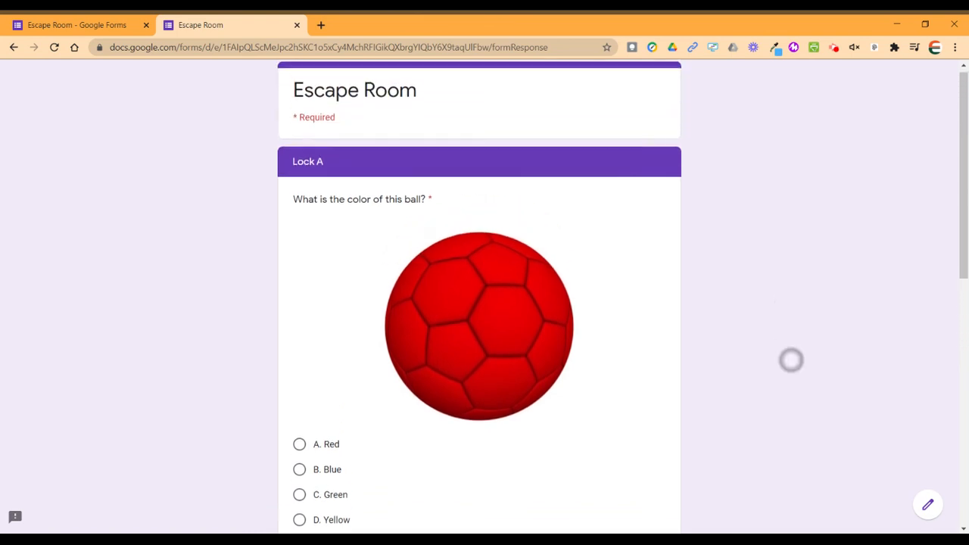
{"action": "scroll", "coordinate": [791, 360], "scroll_direction": "down", "scroll_amount": 1}
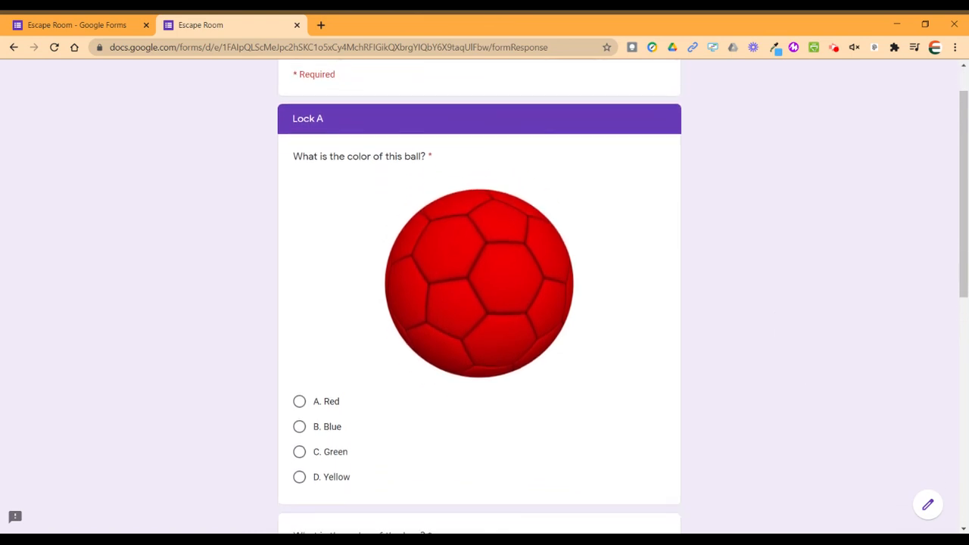
{"action": "scroll", "coordinate": [787, 358], "scroll_direction": "down", "scroll_amount": 3}
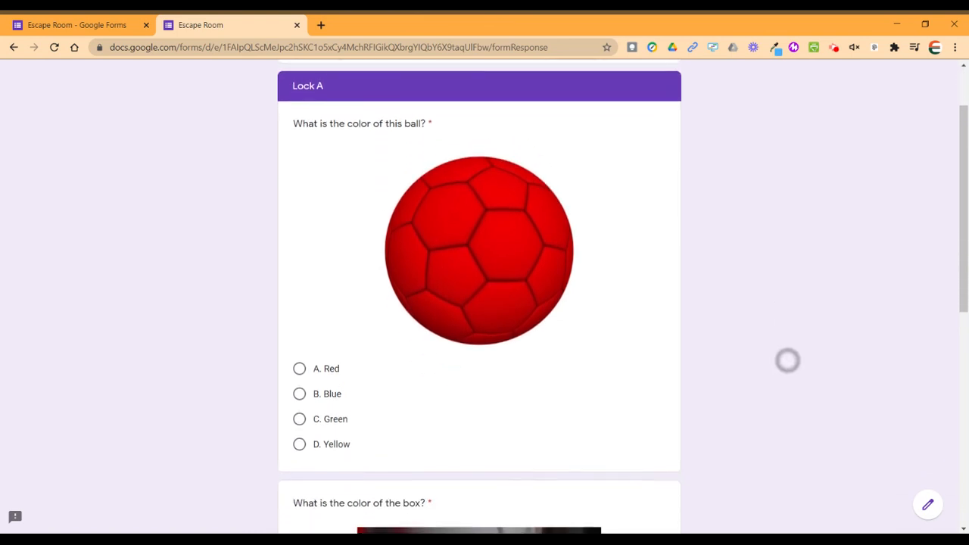
{"action": "left_click", "coordinate": [299, 295]}
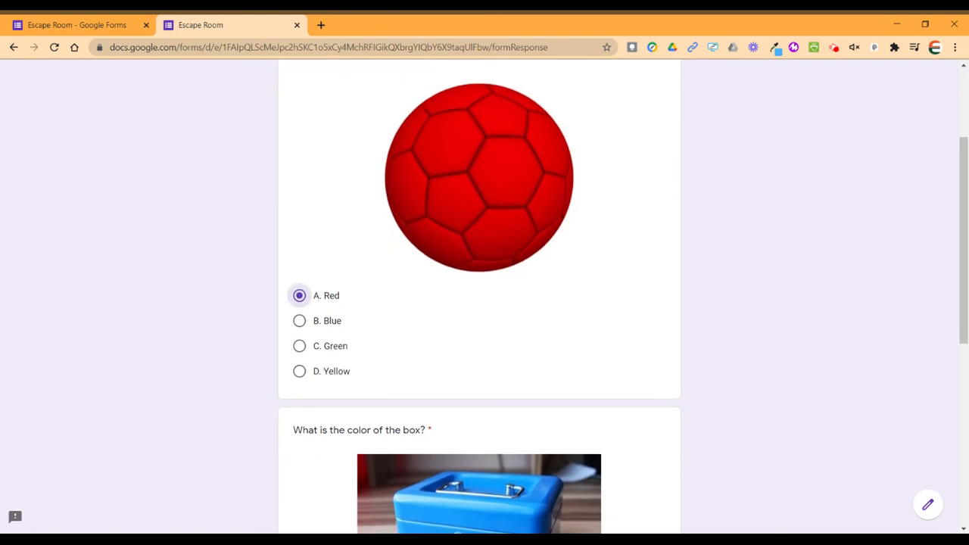
{"action": "scroll", "coordinate": [701, 409], "scroll_direction": "down", "scroll_amount": 8}
{"action": "left_click", "coordinate": [299, 241]}
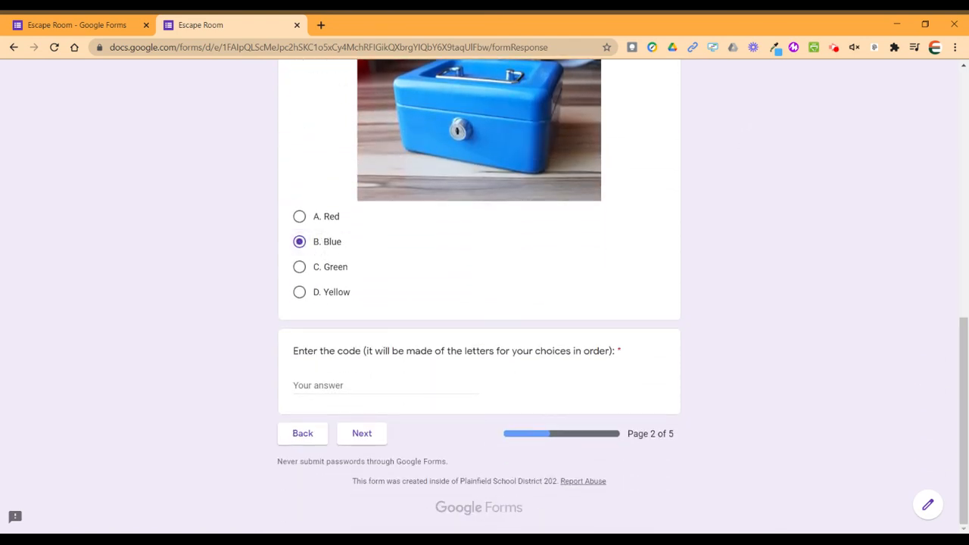
{"action": "scroll", "coordinate": [746, 391], "scroll_direction": "up", "scroll_amount": 3}
{"action": "scroll", "coordinate": [755, 413], "scroll_direction": "down", "scroll_amount": 3}
{"action": "left_click", "coordinate": [318, 415]}
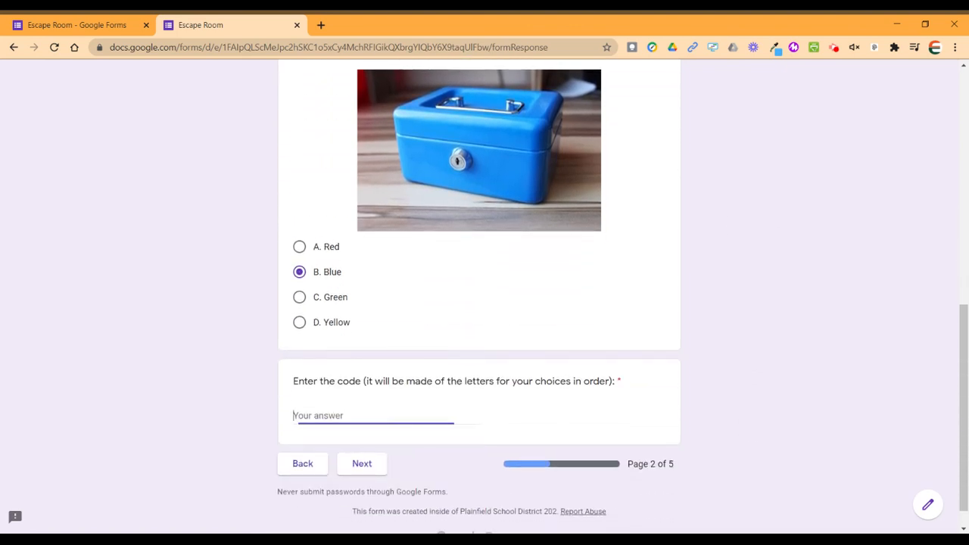
{"action": "type", "text": "AB"}
{"action": "left_click", "coordinate": [361, 470]}
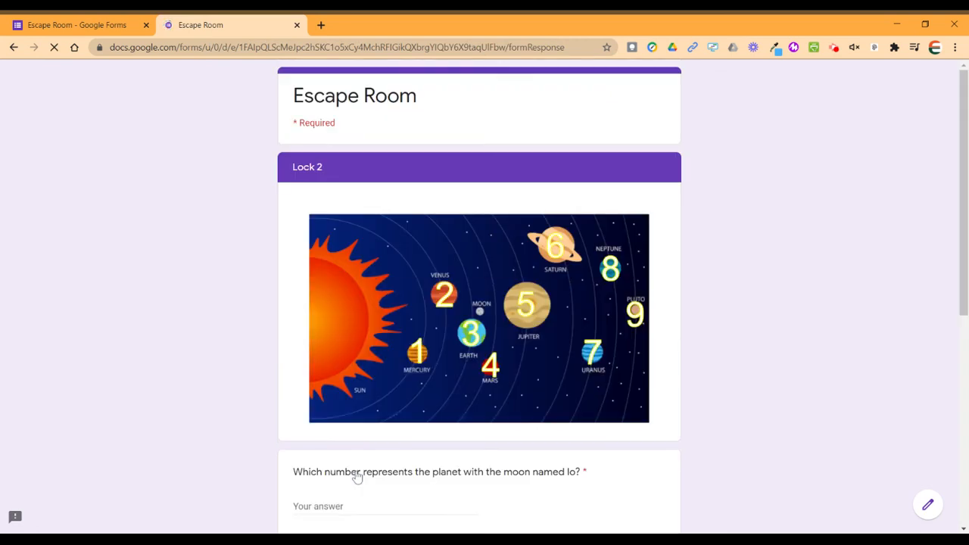
Answer the Lock 2 planet questions with 7, 9 and 4, and enter code 794.
{"action": "scroll", "coordinate": [785, 387], "scroll_direction": "down", "scroll_amount": 1}
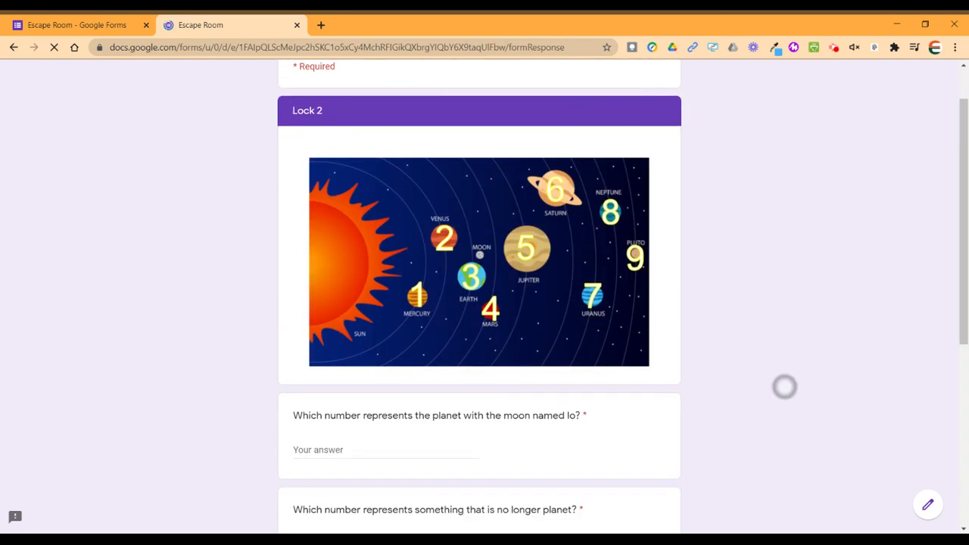
{"action": "scroll", "coordinate": [759, 371], "scroll_direction": "down", "scroll_amount": 1}
{"action": "left_click", "coordinate": [411, 408]}
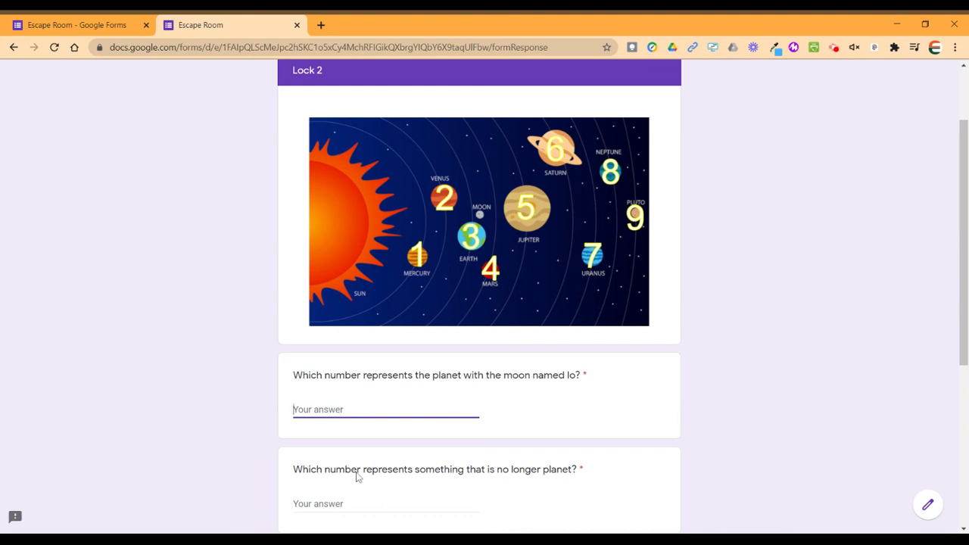
{"action": "type", "text": "7"}
{"action": "scroll", "coordinate": [807, 384], "scroll_direction": "down", "scroll_amount": 2}
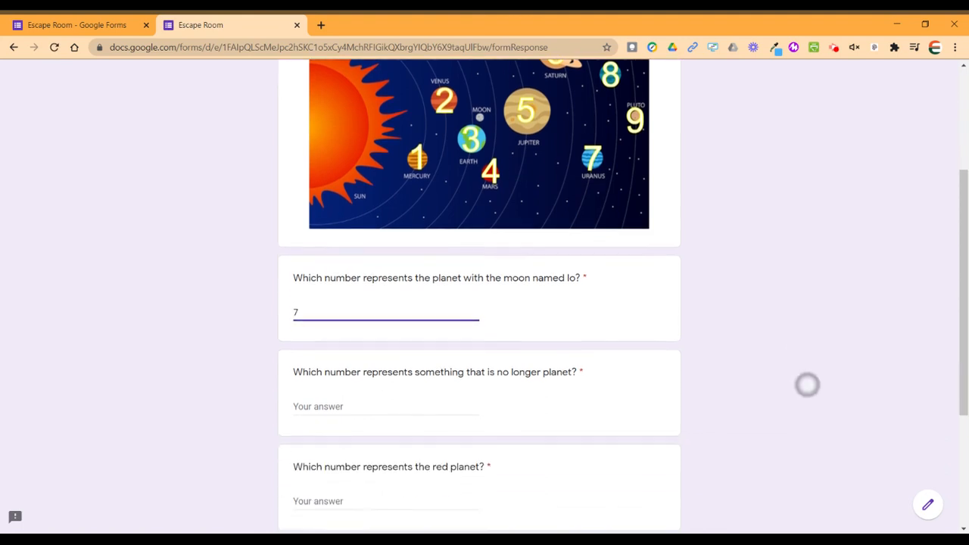
{"action": "key", "text": "Tab"}
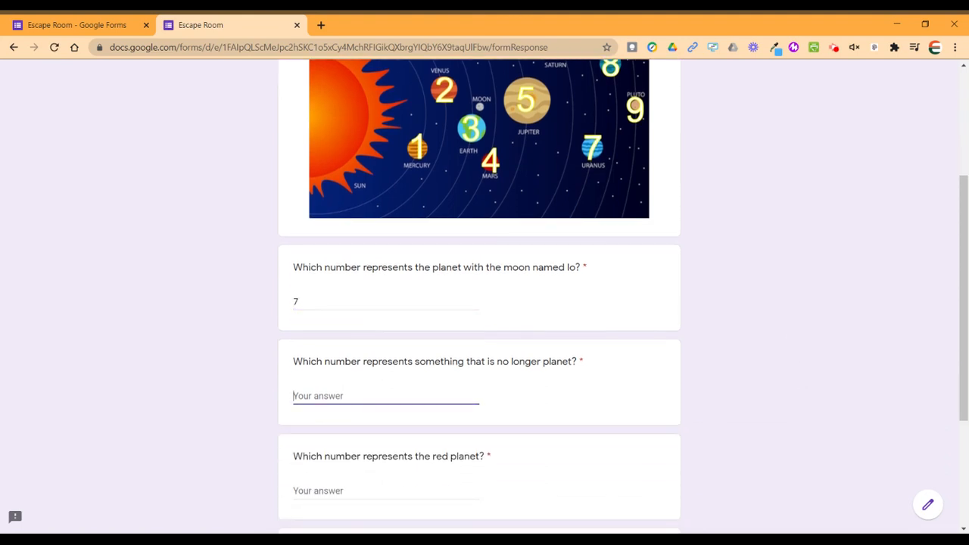
{"action": "type", "text": "9"}
{"action": "left_click", "coordinate": [415, 489]}
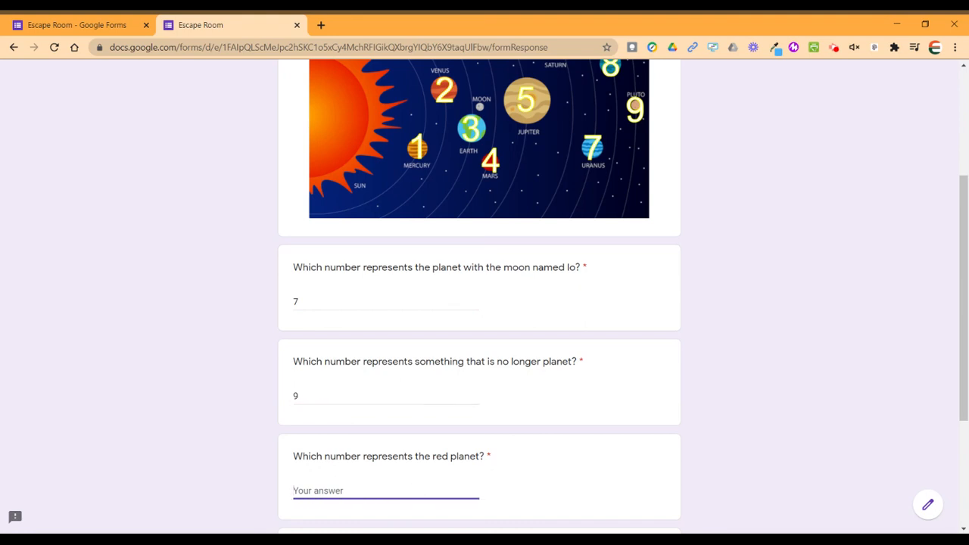
{"action": "type", "text": "4"}
{"action": "scroll", "coordinate": [787, 365], "scroll_direction": "down", "scroll_amount": 3}
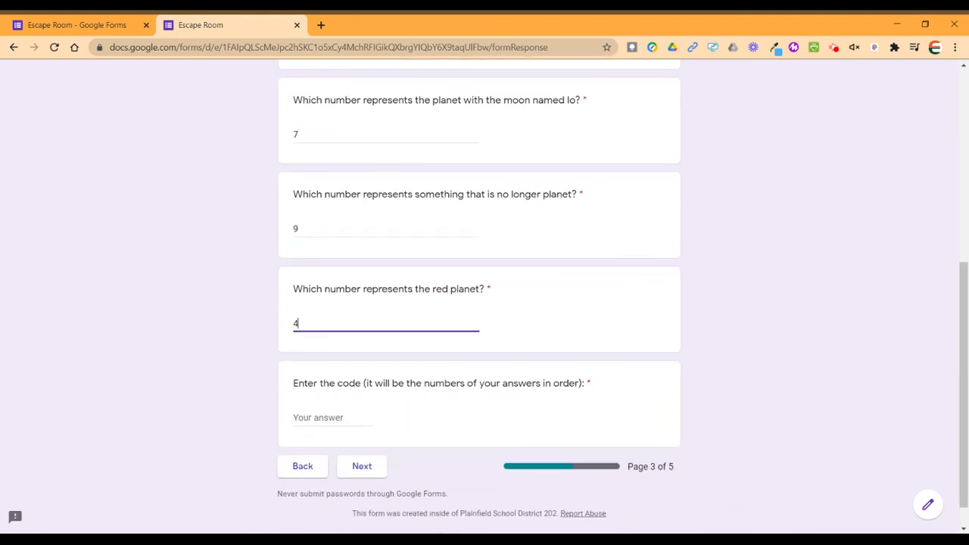
{"action": "left_click", "coordinate": [318, 417]}
{"action": "type", "text": "7"}
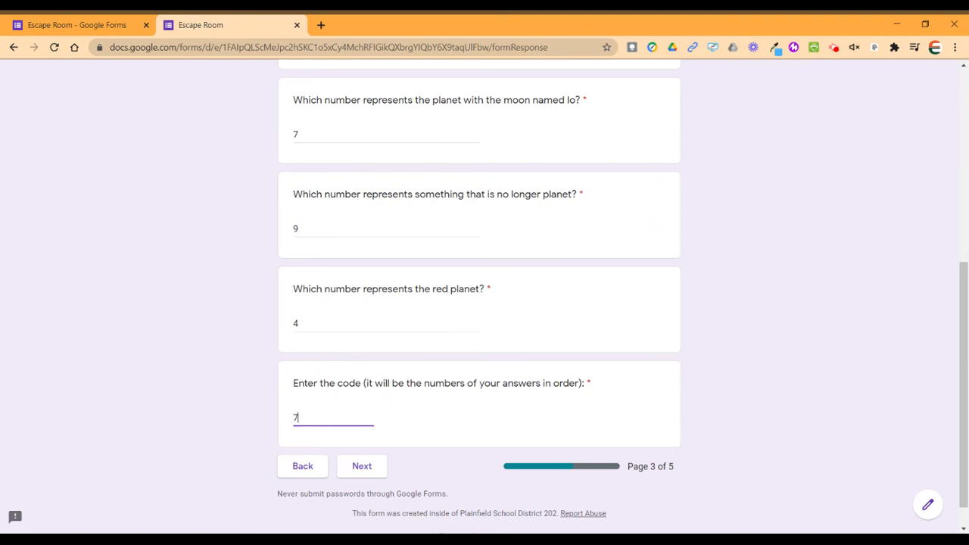
{"action": "type", "text": "94"}
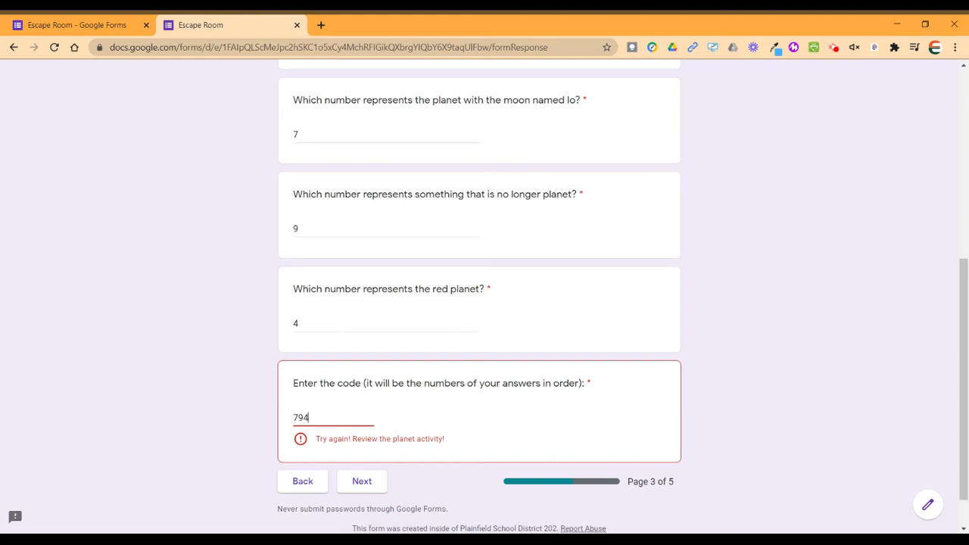
Correct the Io answer to 5 and the code to 594, then submit Lock 2.
{"action": "left_click", "coordinate": [331, 129]}
{"action": "key", "text": "BackSpace"}
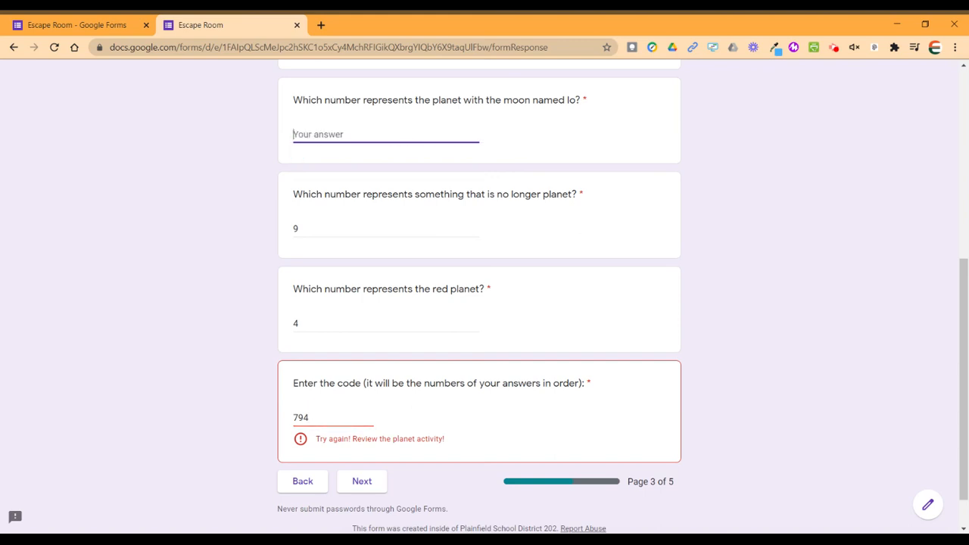
{"action": "type", "text": "5"}
{"action": "left_click", "coordinate": [299, 417]}
{"action": "key", "text": "BackSpace"}
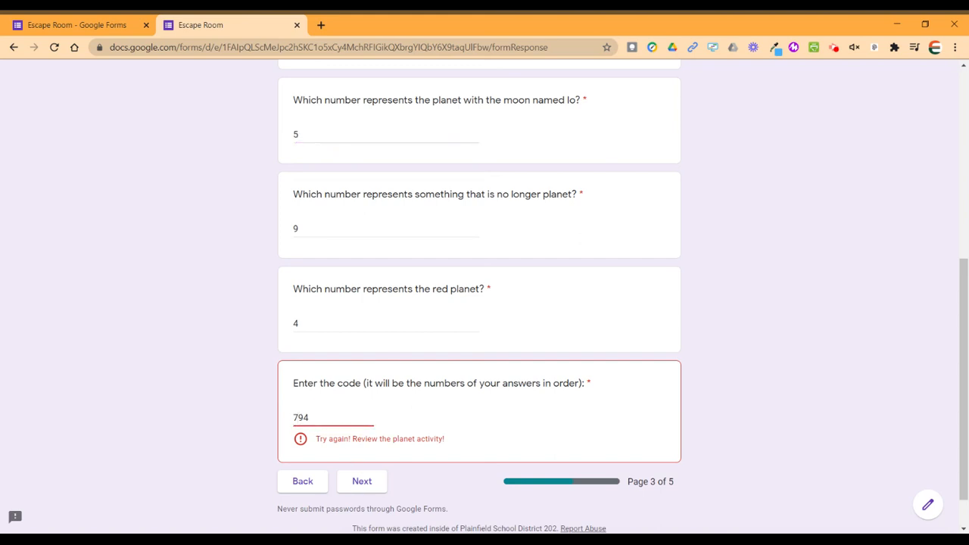
{"action": "type", "text": "5"}
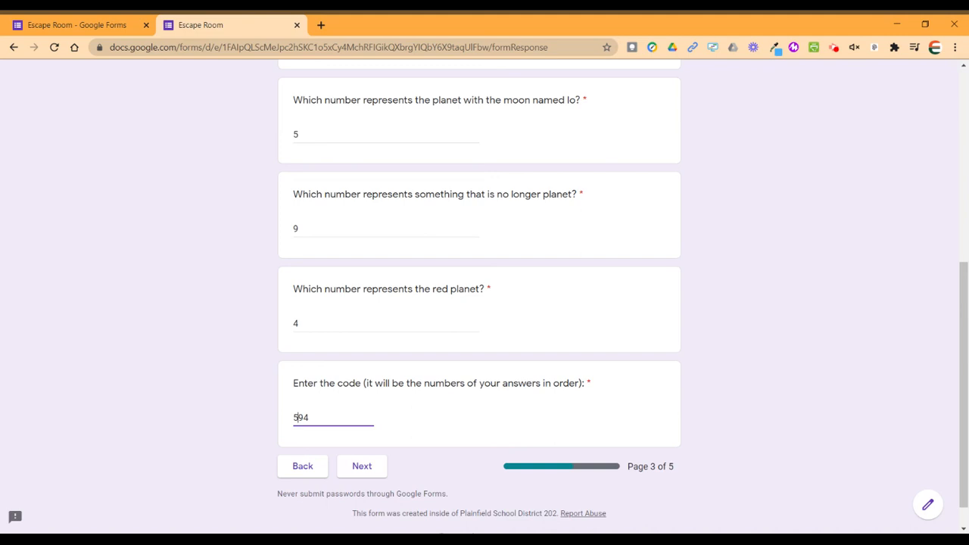
{"action": "left_click", "coordinate": [362, 465]}
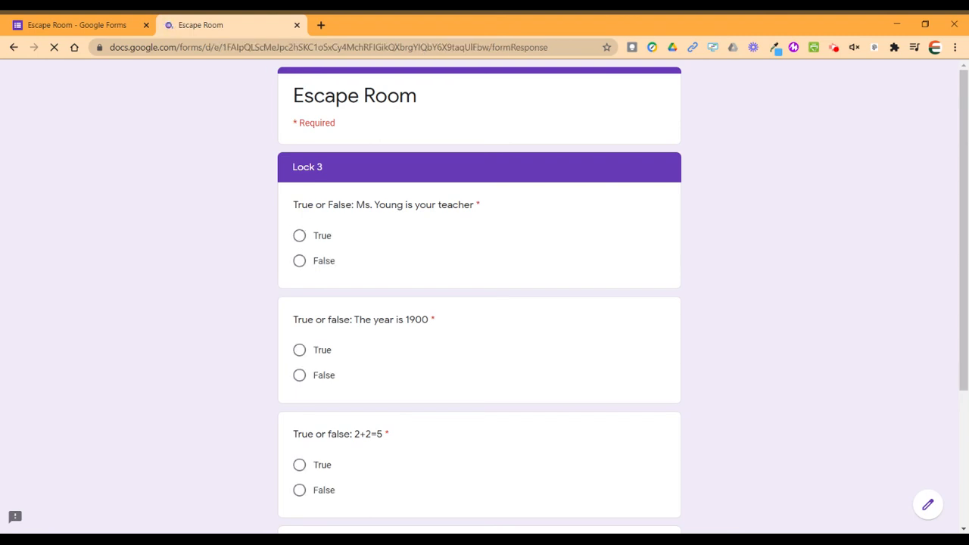
Answer Lock 3 with True, False, True and try submitting code TFT.
{"action": "left_click", "coordinate": [299, 236]}
{"action": "scroll", "coordinate": [518, 372], "scroll_direction": "down", "scroll_amount": 1}
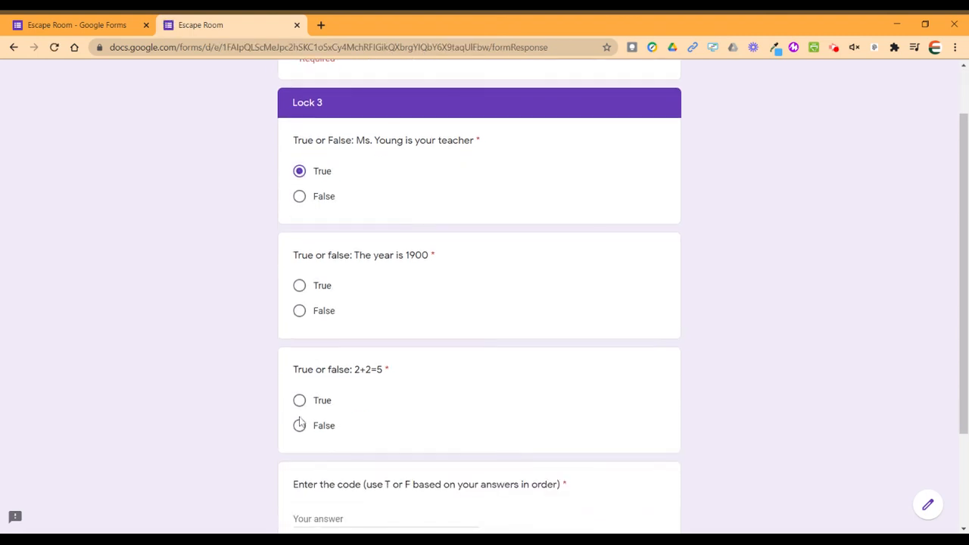
{"action": "left_click", "coordinate": [299, 310]}
{"action": "left_click", "coordinate": [299, 401]}
{"action": "scroll", "coordinate": [558, 422], "scroll_direction": "down", "scroll_amount": 2}
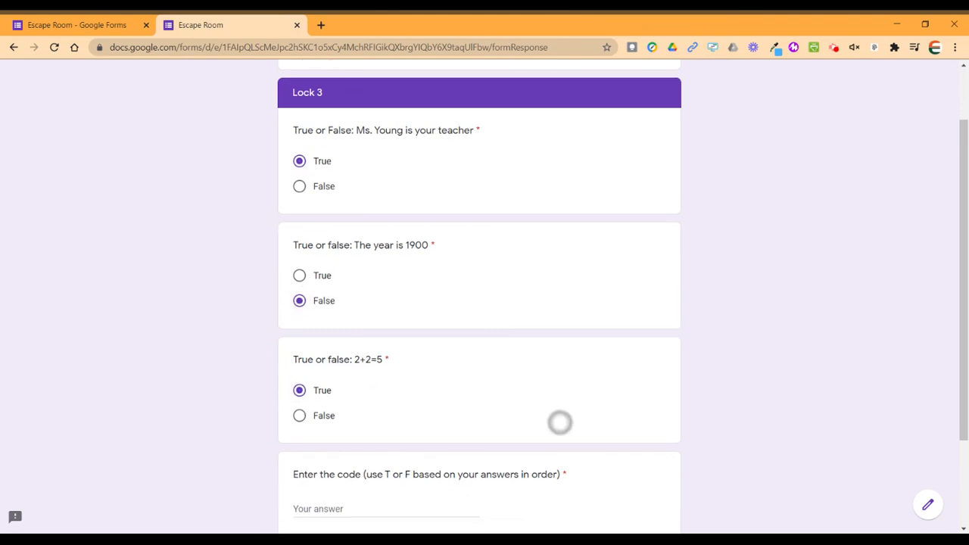
{"action": "left_click", "coordinate": [303, 413]}
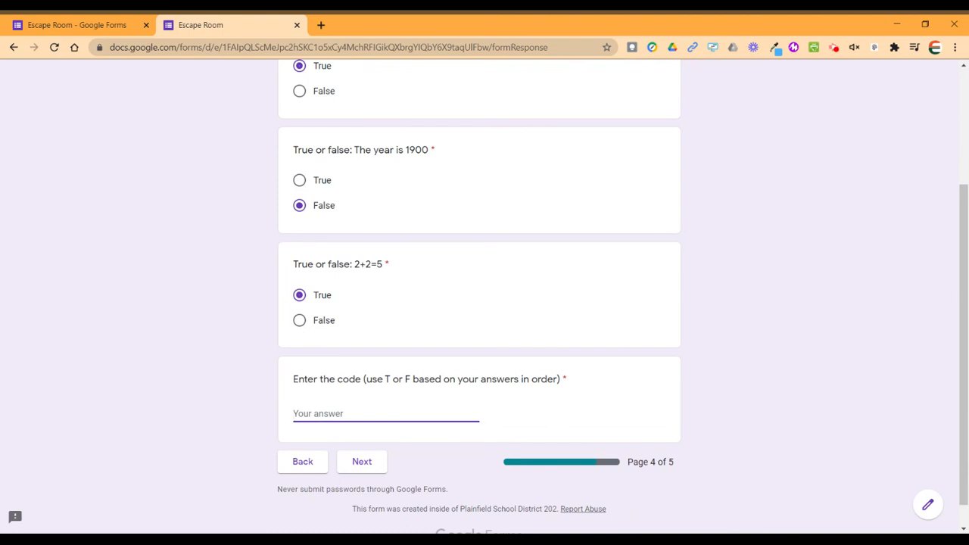
{"action": "type", "text": "TFT"}
{"action": "left_click", "coordinate": [363, 460]}
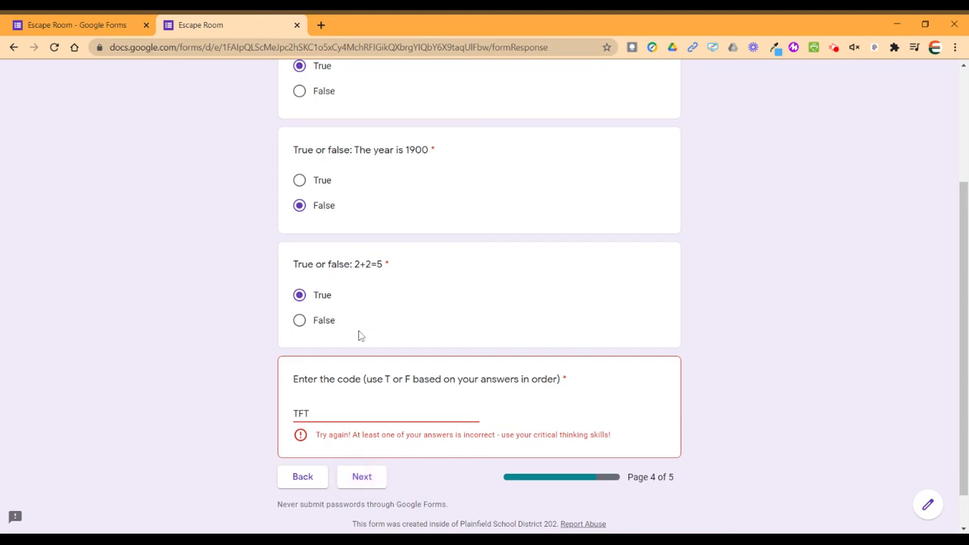
Change the 2+2=5 answer to False, correct the code to TFF, and submit Lock 3.
{"action": "left_click", "coordinate": [300, 328]}
{"action": "left_click", "coordinate": [313, 414]}
{"action": "key", "text": "BackSpace"}
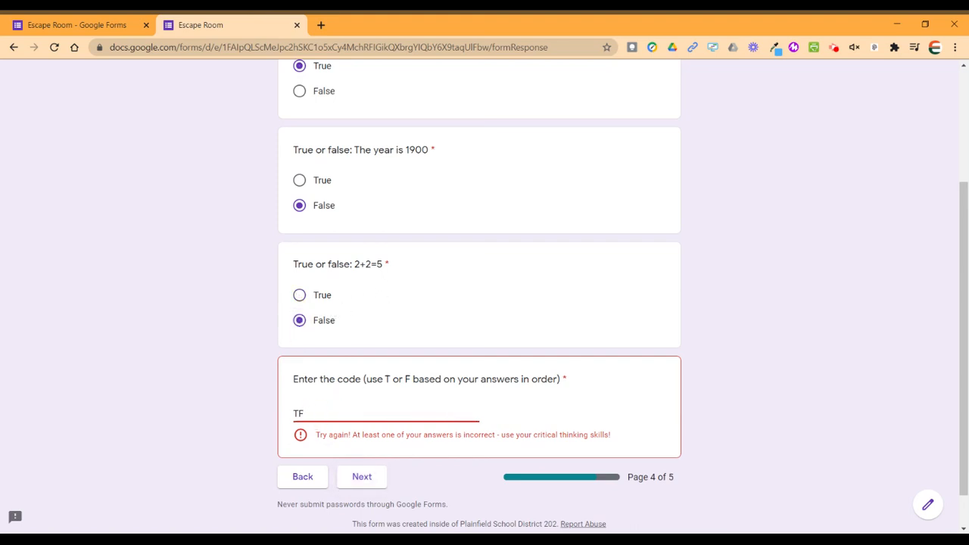
{"action": "type", "text": "T"}
{"action": "left_click", "coordinate": [363, 477]}
{"action": "key", "text": "BackSpace"}
{"action": "type", "text": "F"}
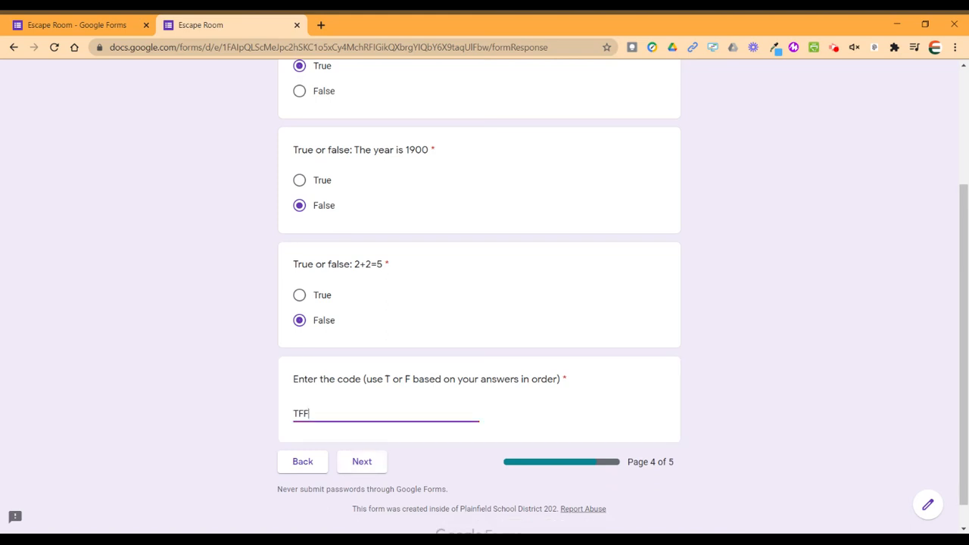
{"action": "left_click", "coordinate": [362, 463]}
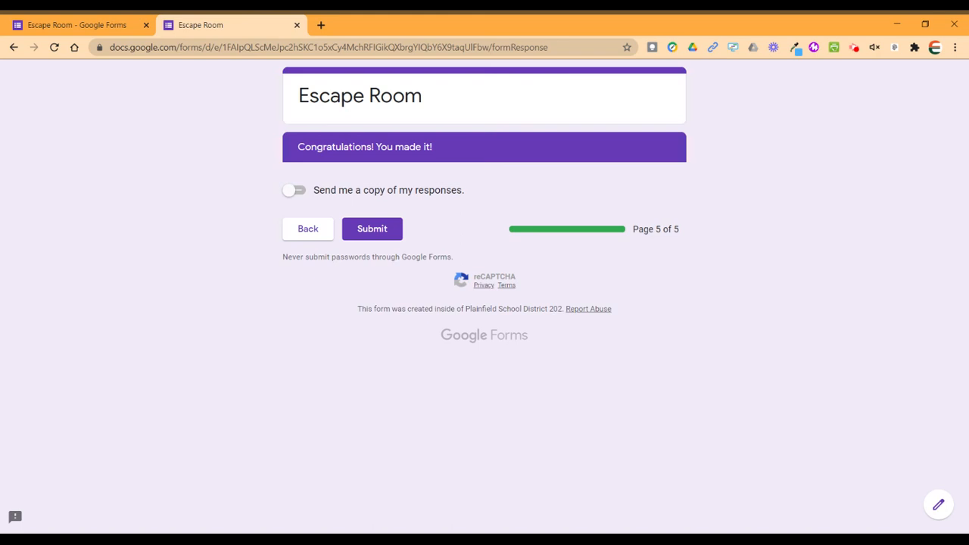
Leave the Congratulations preview page and return to the Escape Room form editor.
{"action": "left_click", "coordinate": [114, 28]}
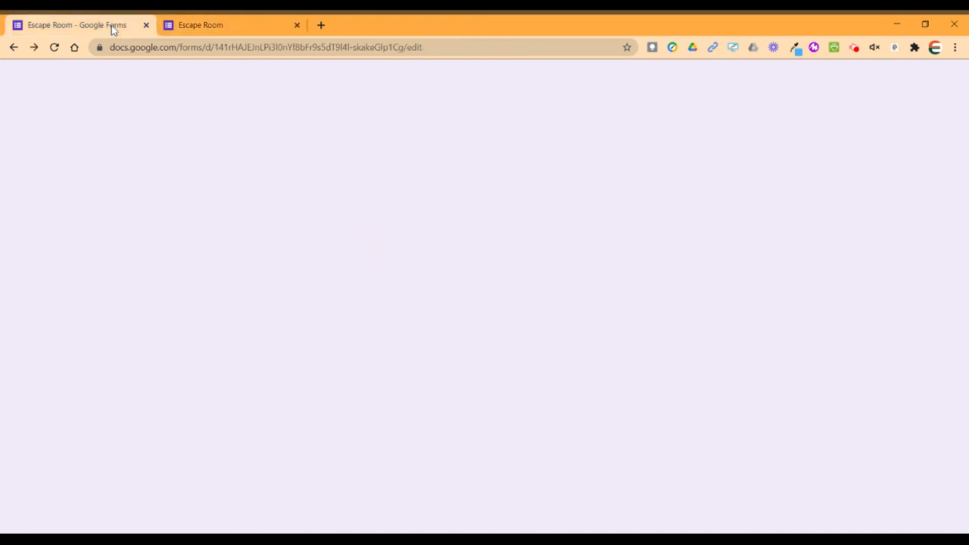